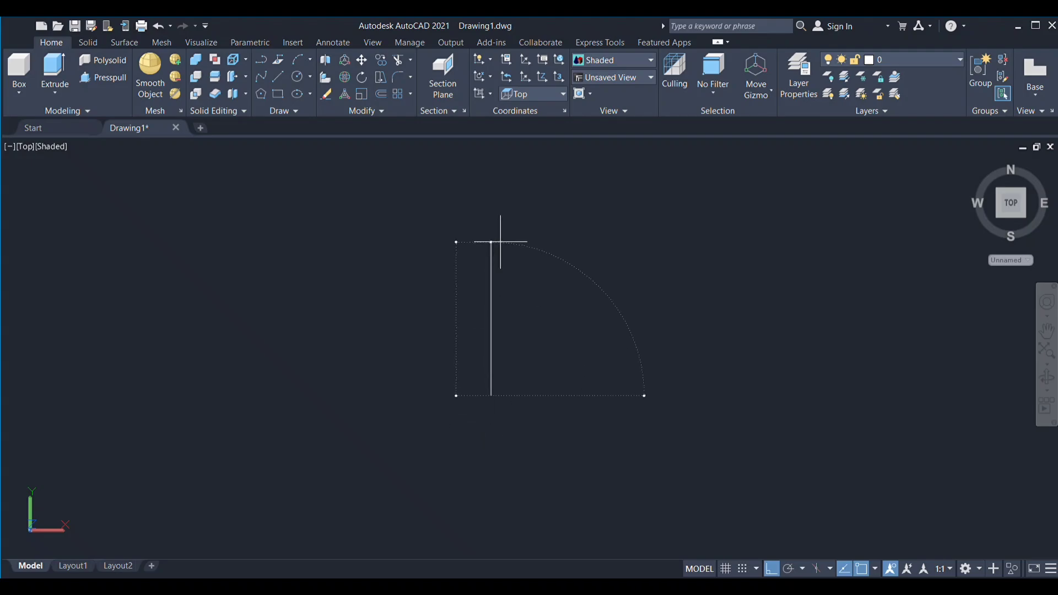
Draw two concentric circles, the inner one radius 20, at the vertical line's top end
{"action": "key", "text": "Escape"}
{"action": "left_click", "coordinate": [491, 287]}
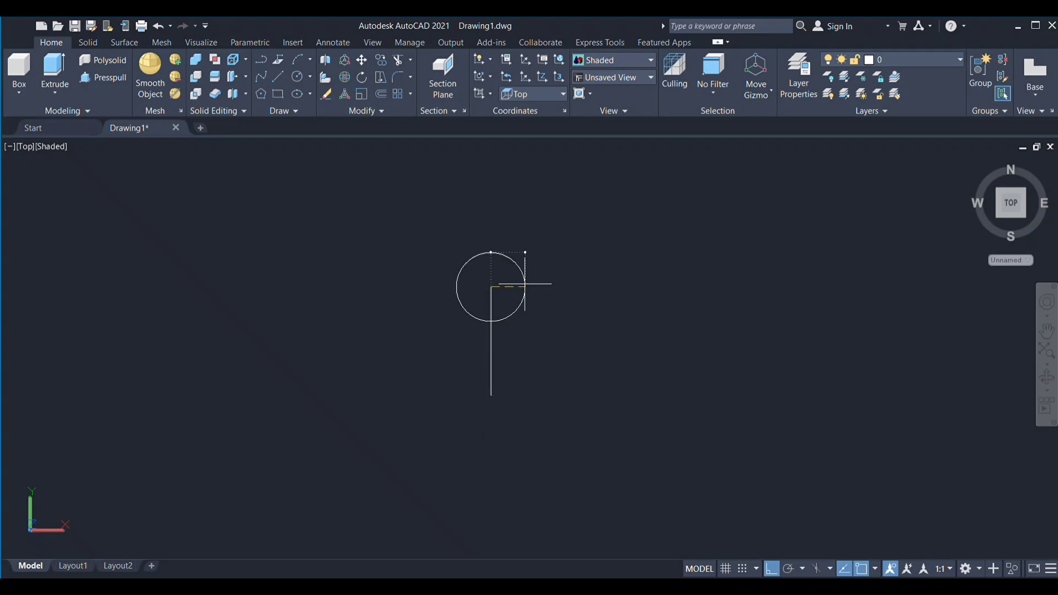
{"action": "type", "text": "20"}
{"action": "key", "text": "Return"}
{"action": "key", "text": "Return"}
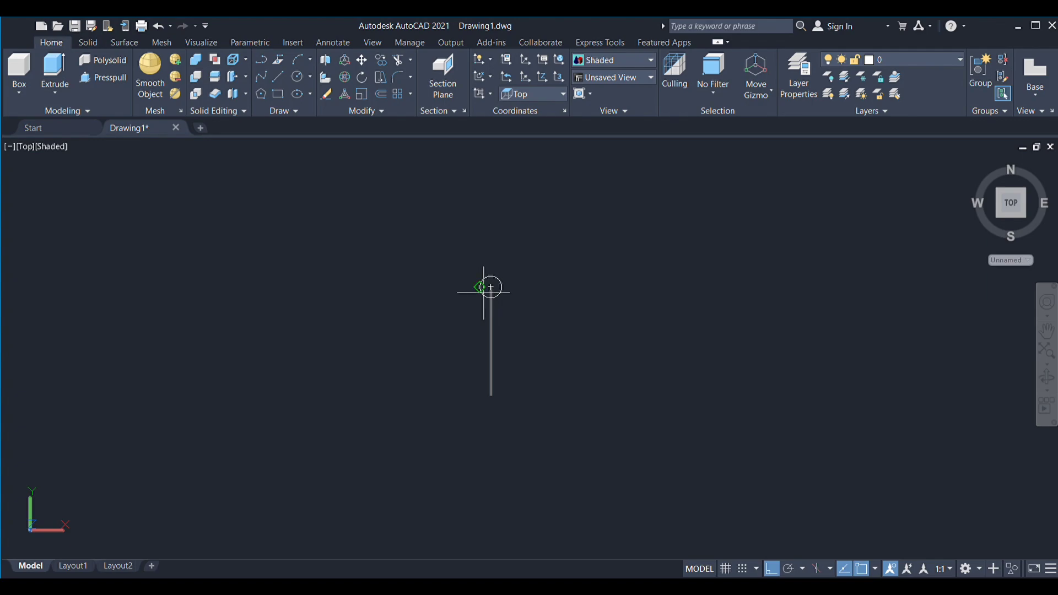
{"action": "left_click", "coordinate": [491, 287]}
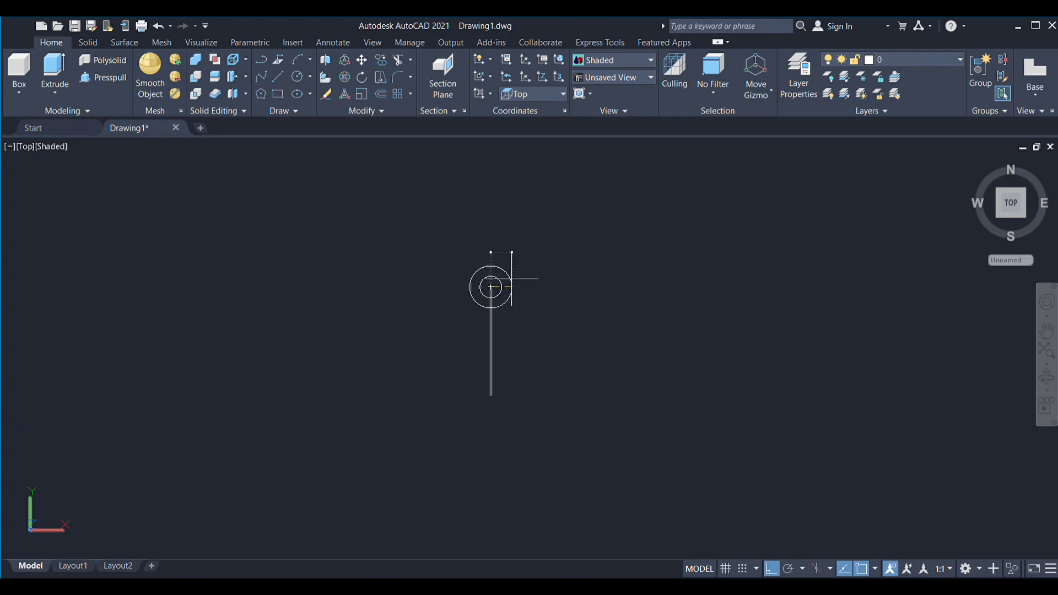
{"action": "key", "text": "Escape"}
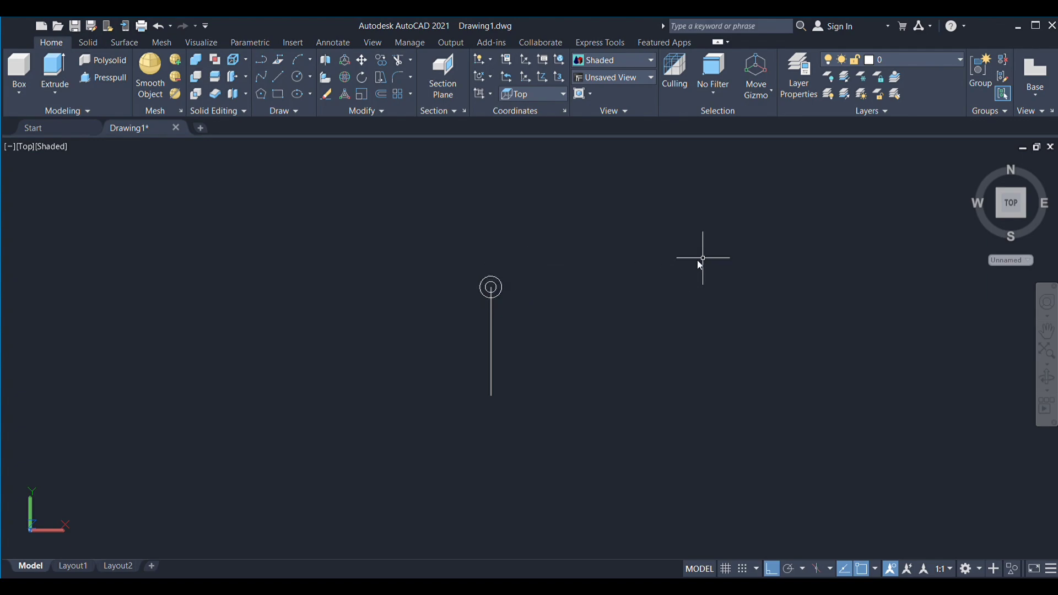
Mirror the circle pair to the line's bottom, then select both pairs to mirror rightward
{"action": "scroll", "coordinate": [496, 290], "scroll_direction": "up", "scroll_amount": 3}
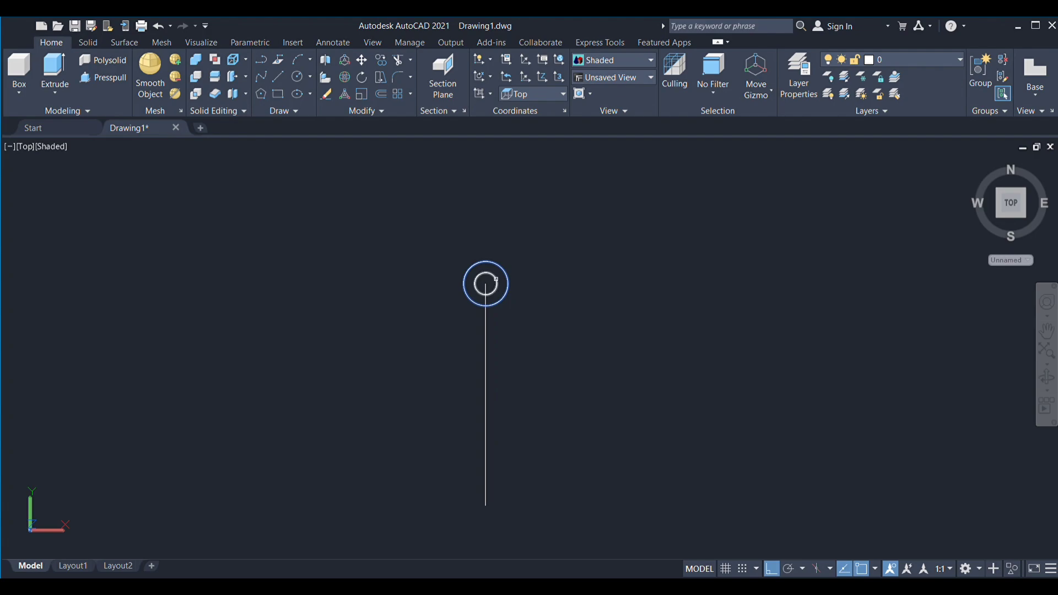
{"action": "left_click", "coordinate": [486, 394]}
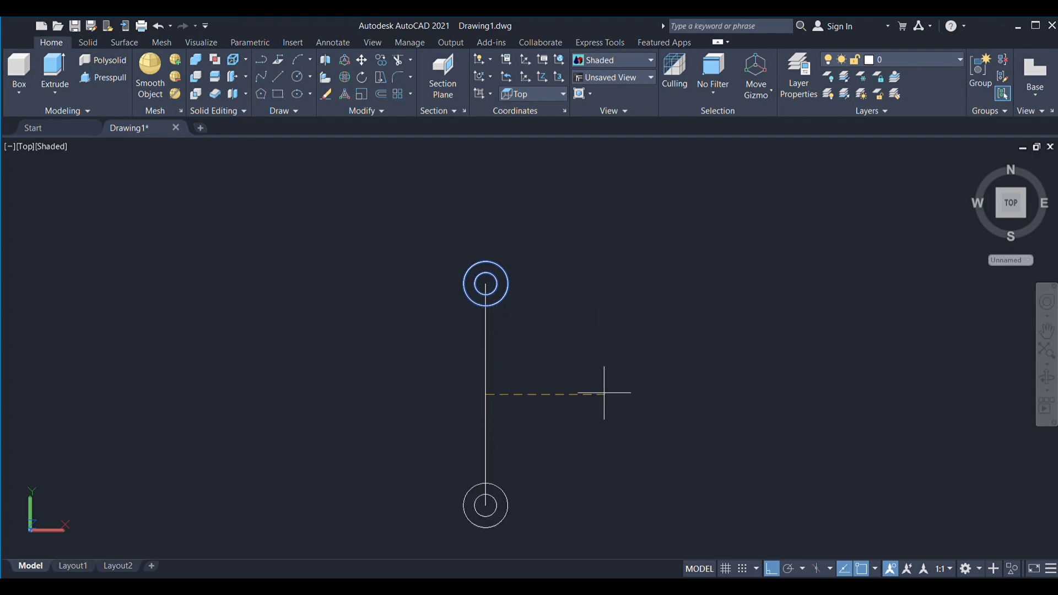
{"action": "scroll", "coordinate": [623, 386], "scroll_direction": "down", "scroll_amount": 2}
{"action": "middle_click_drag", "start_coordinate": [626, 387], "coordinate": [586, 314]}
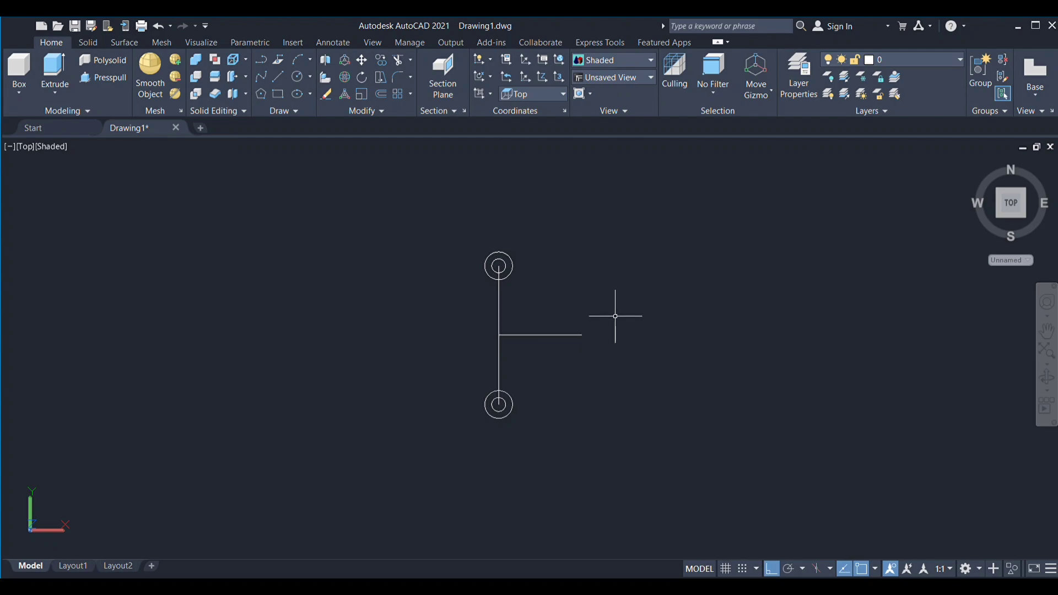
{"action": "left_click", "coordinate": [513, 405]}
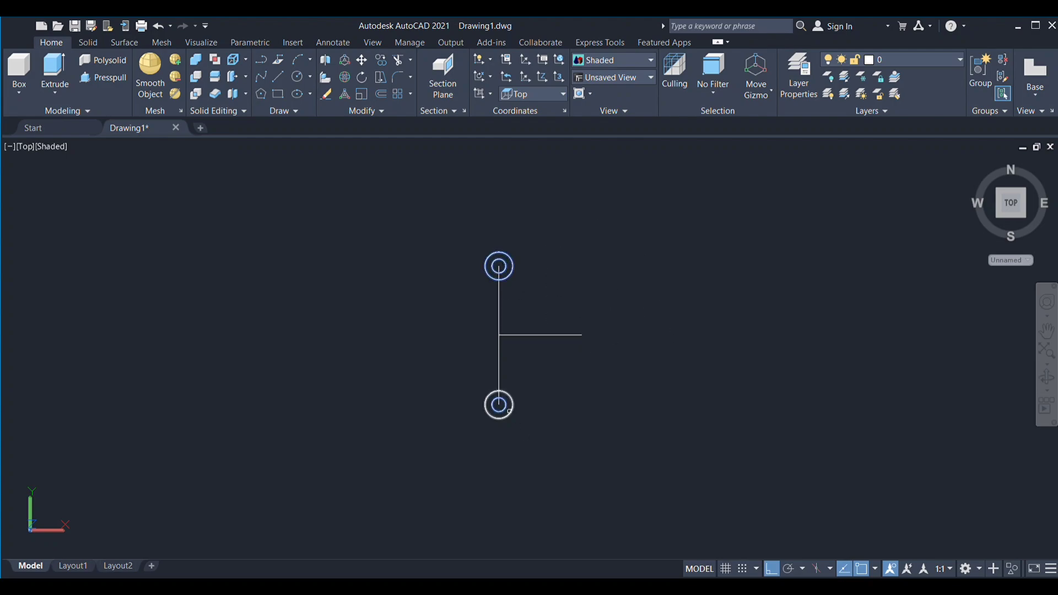
{"action": "left_click", "coordinate": [582, 334]}
Finish mirroring the pairs to the right and join the circles with top and bottom edges
{"action": "left_click", "coordinate": [581, 264]}
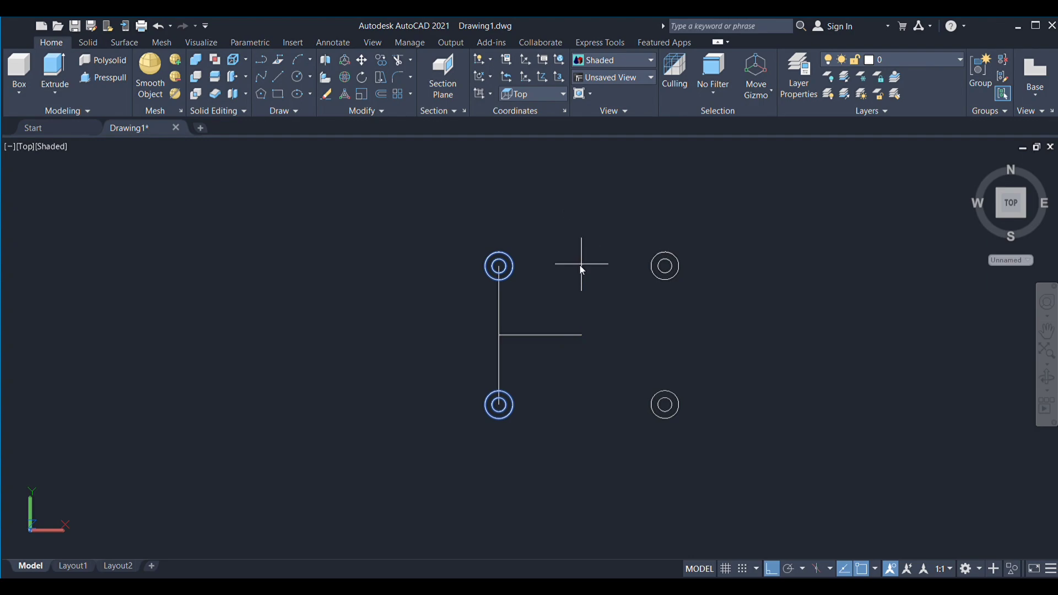
{"action": "key", "text": "Return"}
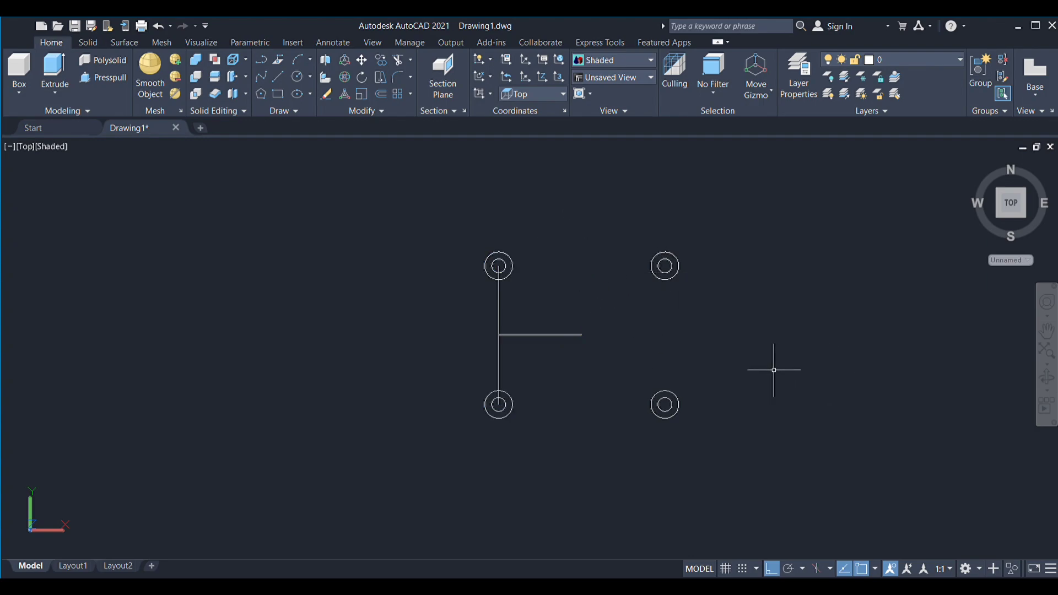
{"action": "left_click", "coordinate": [665, 252]}
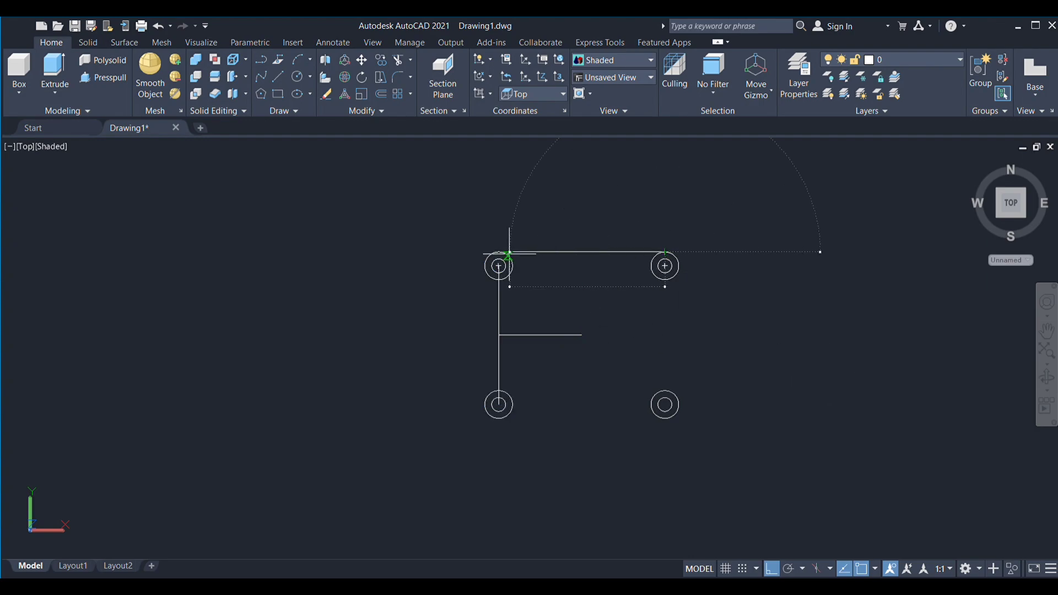
{"action": "left_click", "coordinate": [498, 252]}
{"action": "left_click", "coordinate": [498, 419]}
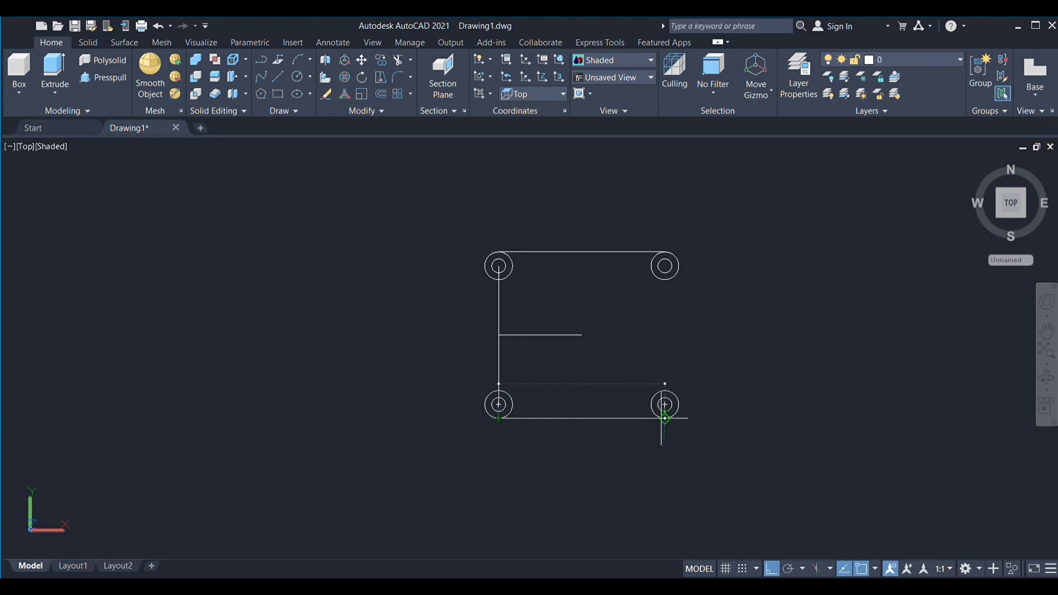
{"action": "left_click", "coordinate": [715, 442]}
{"action": "key", "text": "Return"}
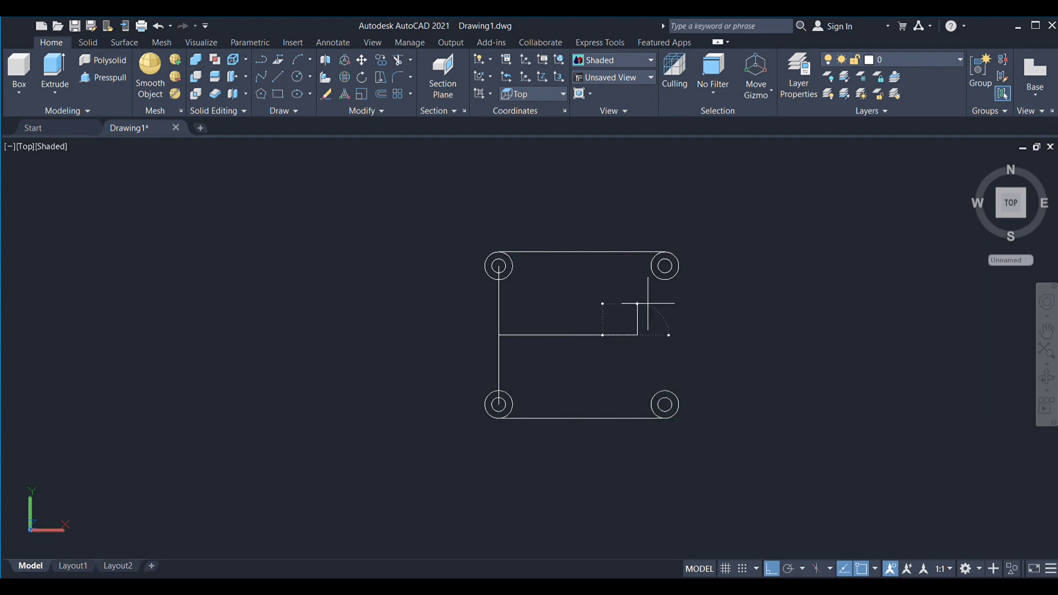
Lengthen the middle line and draw a large circle centred on its end
{"action": "left_click", "coordinate": [637, 334]}
{"action": "key", "text": "Return"}
{"action": "key", "text": "c"}
{"action": "key", "text": "Return"}
{"action": "left_click", "coordinate": [637, 334]}
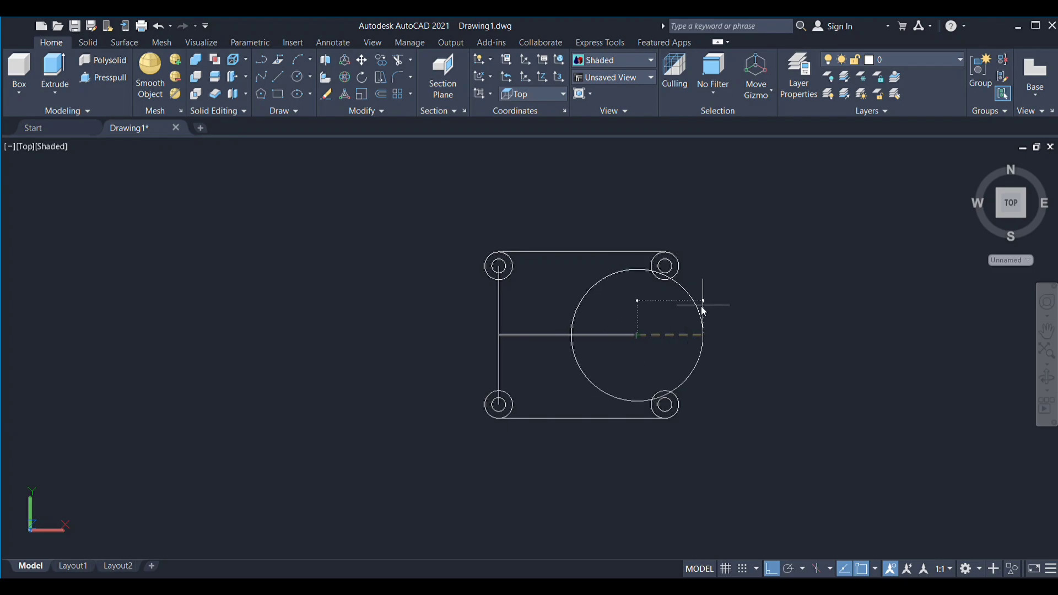
{"action": "left_click", "coordinate": [705, 305]}
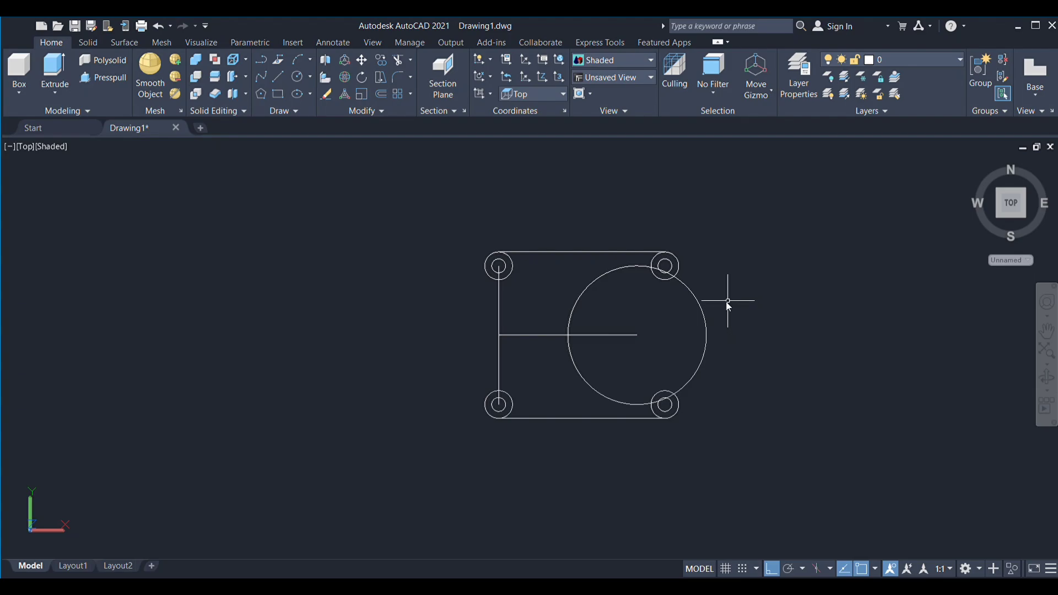
{"action": "scroll", "coordinate": [675, 254], "scroll_direction": "up", "scroll_amount": 5}
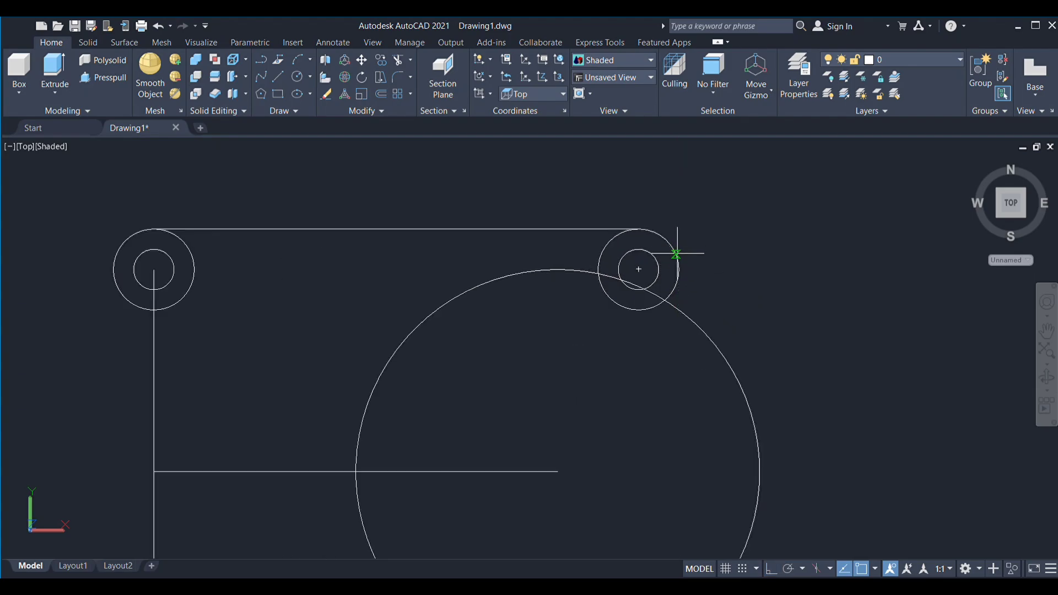
Draw a line tangent from the upper-right boss to the large circle and trim its left arc
{"action": "left_click", "coordinate": [675, 251]}
{"action": "left_click", "coordinate": [752, 388]}
{"action": "key", "text": "Escape"}
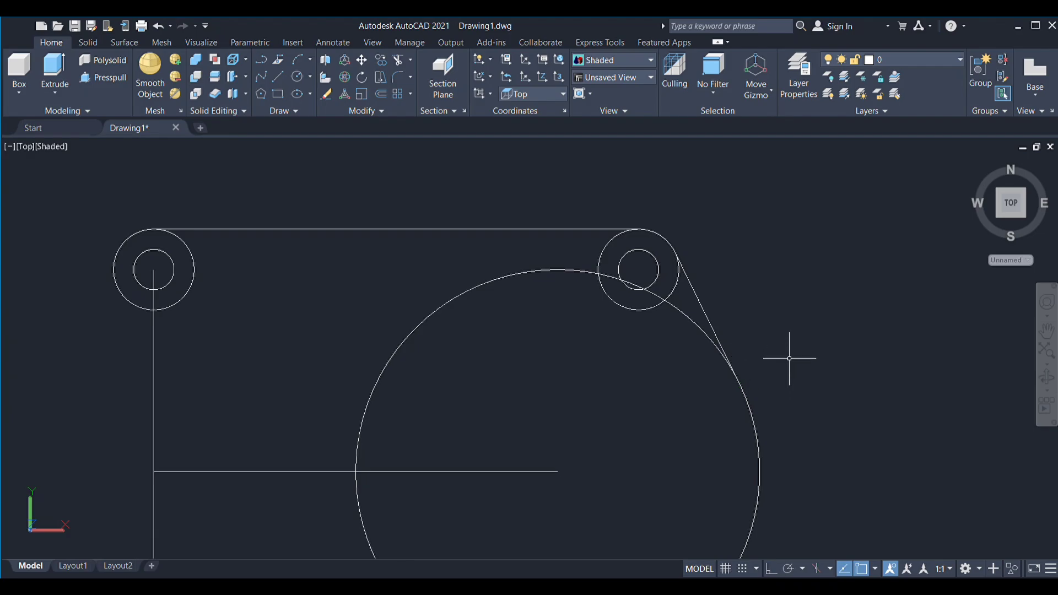
{"action": "scroll", "coordinate": [717, 281], "scroll_direction": "down", "scroll_amount": 5}
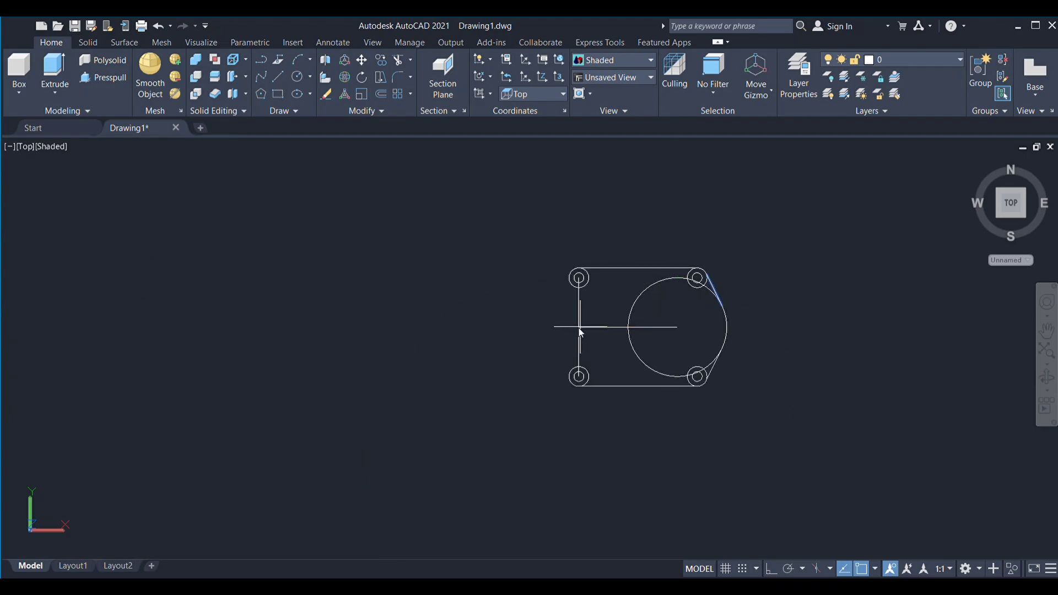
{"action": "scroll", "coordinate": [737, 304], "scroll_direction": "up", "scroll_amount": 5}
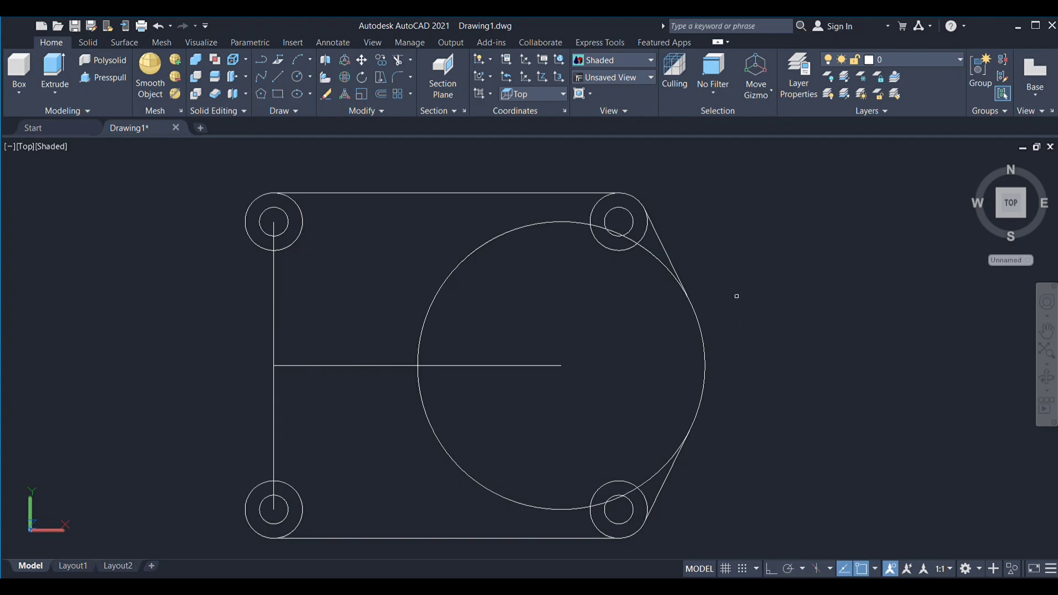
{"action": "scroll", "coordinate": [651, 252], "scroll_direction": "up", "scroll_amount": 2}
{"action": "scroll", "coordinate": [674, 395], "scroll_direction": "down", "scroll_amount": 5}
{"action": "scroll", "coordinate": [663, 364], "scroll_direction": "up", "scroll_amount": 5}
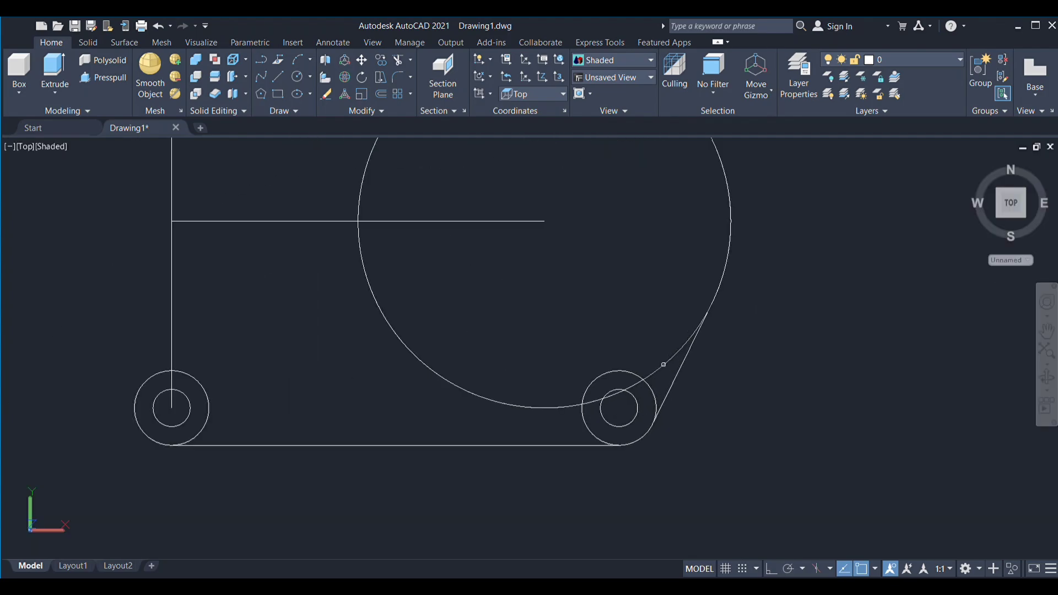
{"action": "left_click", "coordinate": [466, 387]}
{"action": "key", "text": "Delete"}
{"action": "scroll", "coordinate": [468, 387], "scroll_direction": "down", "scroll_amount": 4}
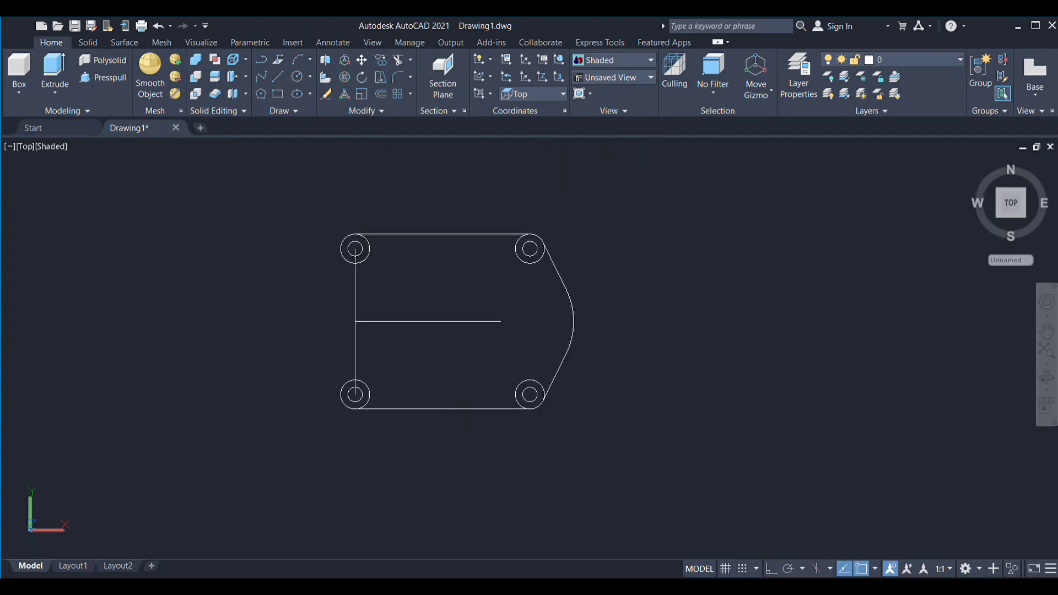
Delete the left vertical construction line and the horizontal centre line
{"action": "left_click", "coordinate": [359, 337]}
{"action": "key", "text": "Delete"}
{"action": "left_click", "coordinate": [439, 322]}
{"action": "key", "text": "Delete"}
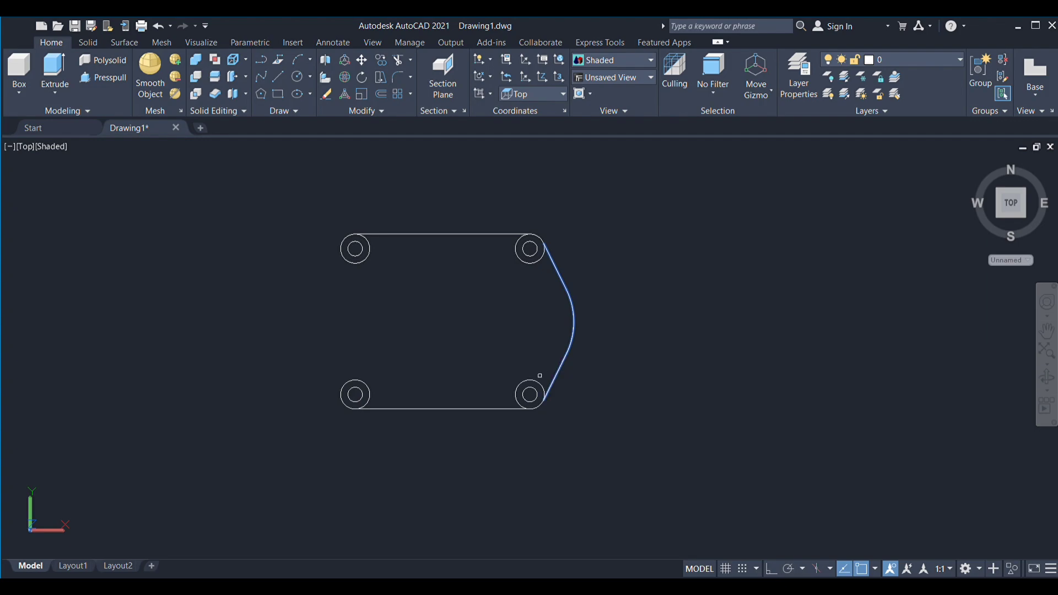
Mirror the right arc to the left about the top and bottom edge midpoints
{"action": "key", "text": "Return"}
{"action": "left_click", "coordinate": [443, 233]}
{"action": "left_click", "coordinate": [441, 408]}
{"action": "key", "text": "Return"}
{"action": "middle_click_drag", "start_coordinate": [371, 378], "coordinate": [474, 349]}
{"action": "scroll", "coordinate": [479, 343], "scroll_direction": "down", "scroll_amount": 2}
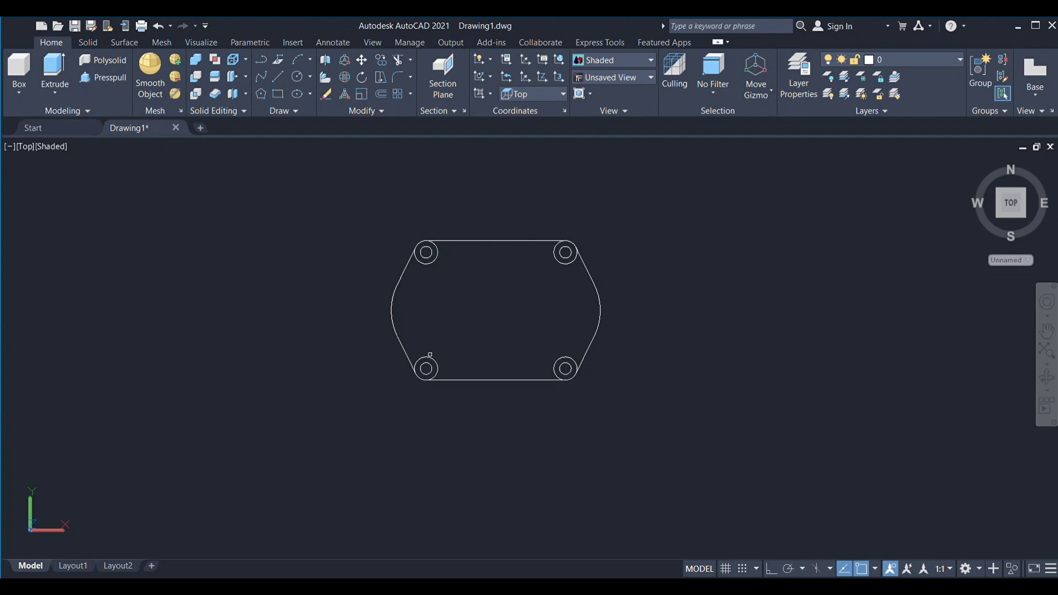
{"action": "scroll", "coordinate": [542, 271], "scroll_direction": "up", "scroll_amount": 3}
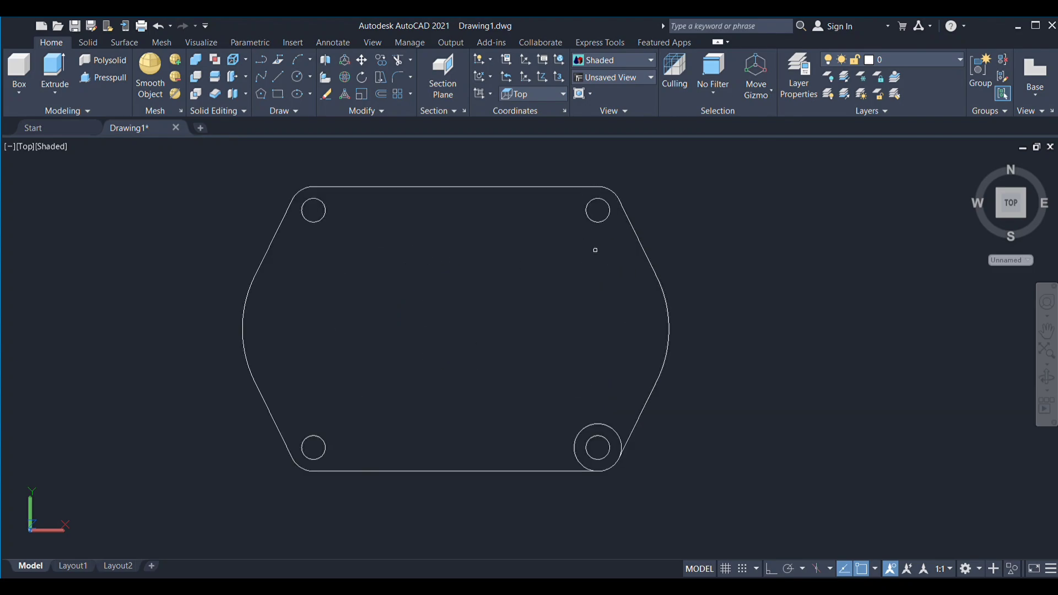
{"action": "left_click", "coordinate": [103, 77]}
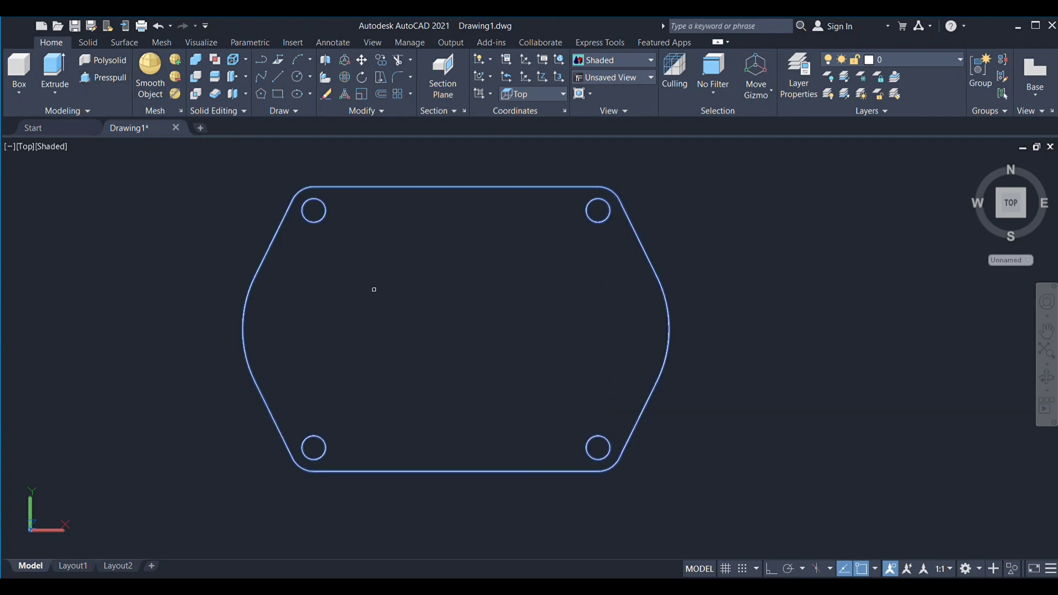
{"action": "left_click", "coordinate": [450, 328]}
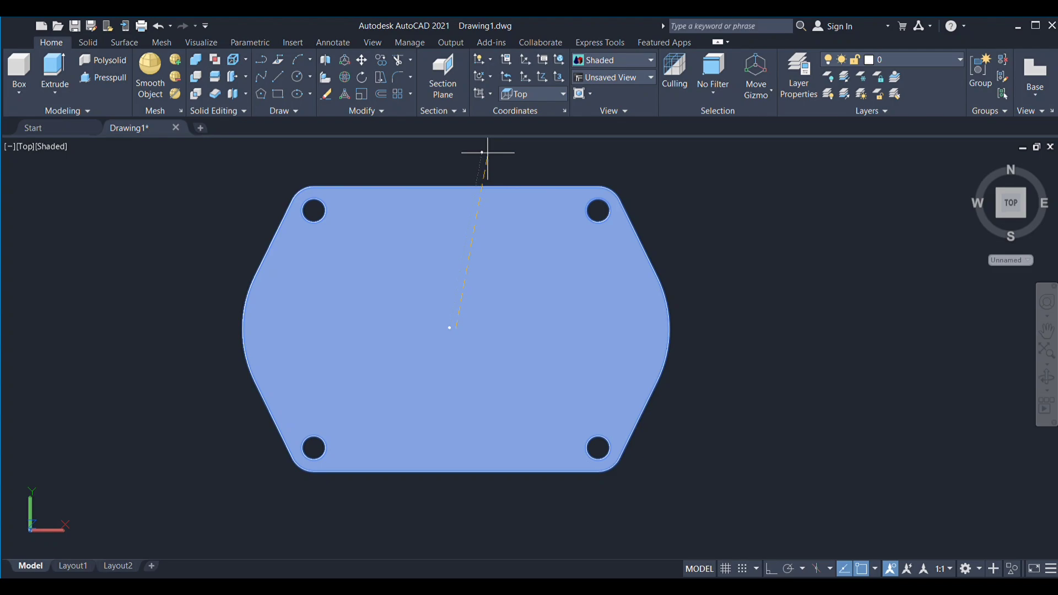
{"action": "left_click", "coordinate": [488, 160]}
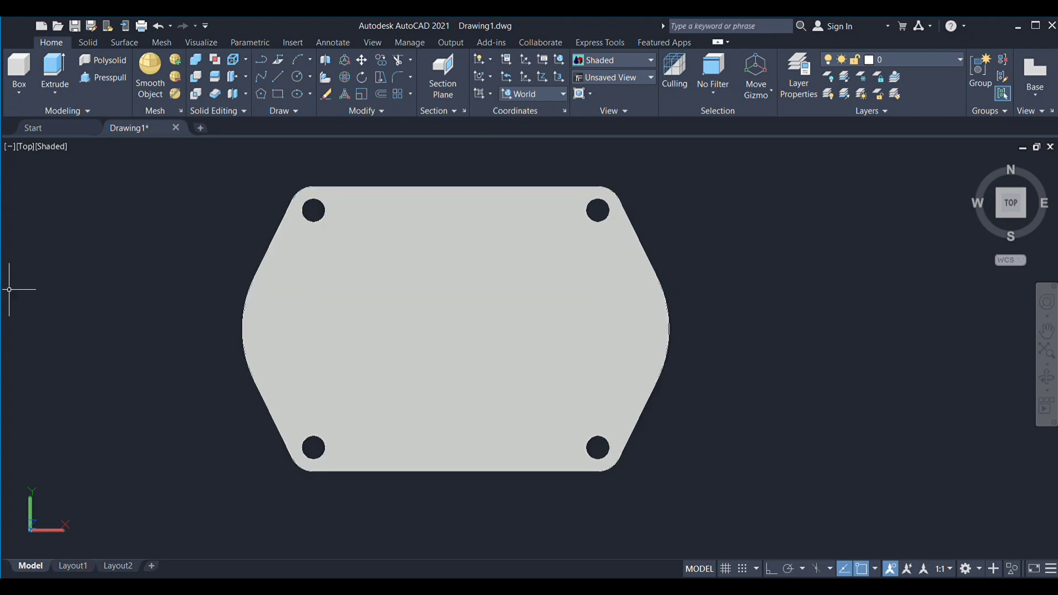
{"action": "middle_click_drag", "start_coordinate": [785, 402], "coordinate": [787, 279], "text": "shift"}
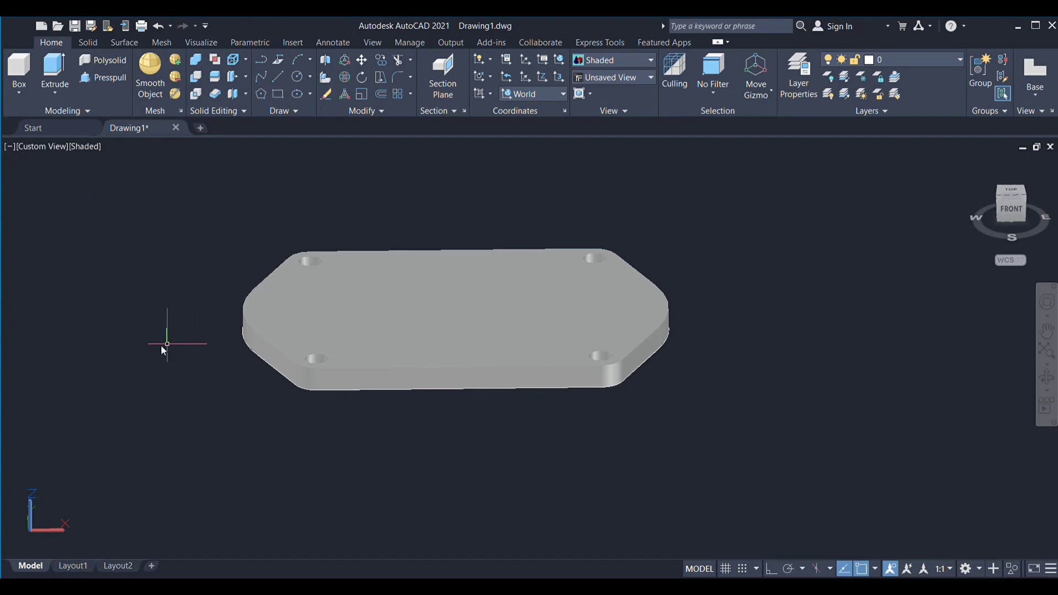
{"action": "scroll", "coordinate": [463, 250], "scroll_direction": "up", "scroll_amount": 2}
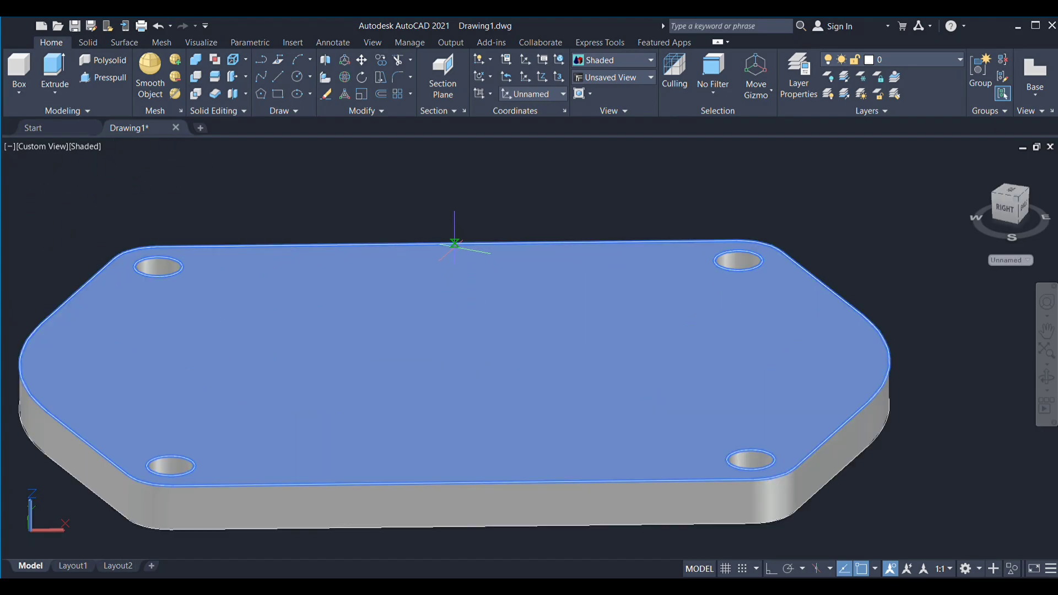
{"action": "scroll", "coordinate": [457, 240], "scroll_direction": "up", "scroll_amount": 2}
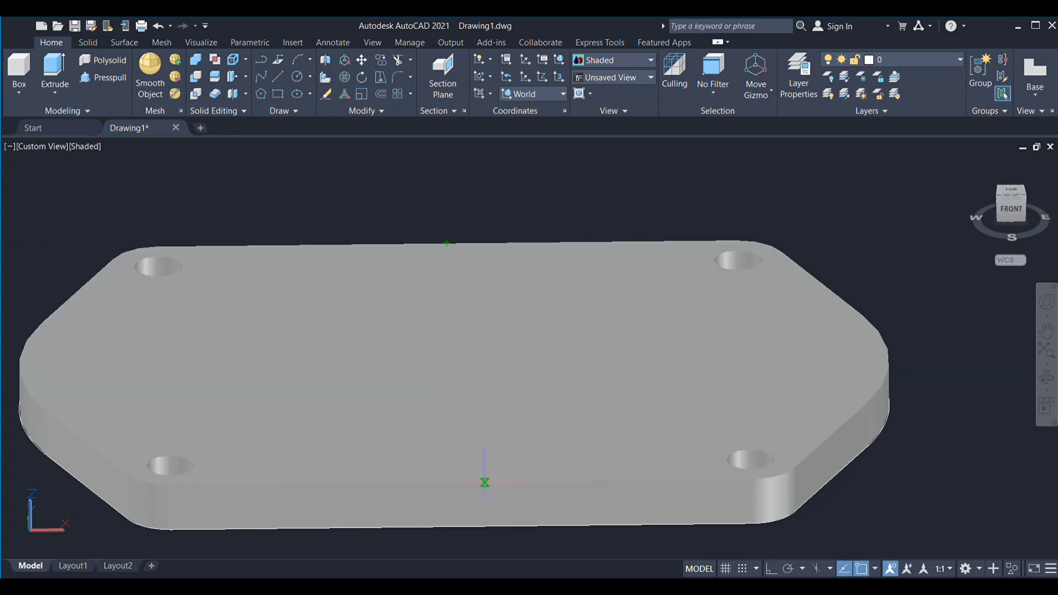
{"action": "scroll", "coordinate": [482, 483], "scroll_direction": "up", "scroll_amount": 2}
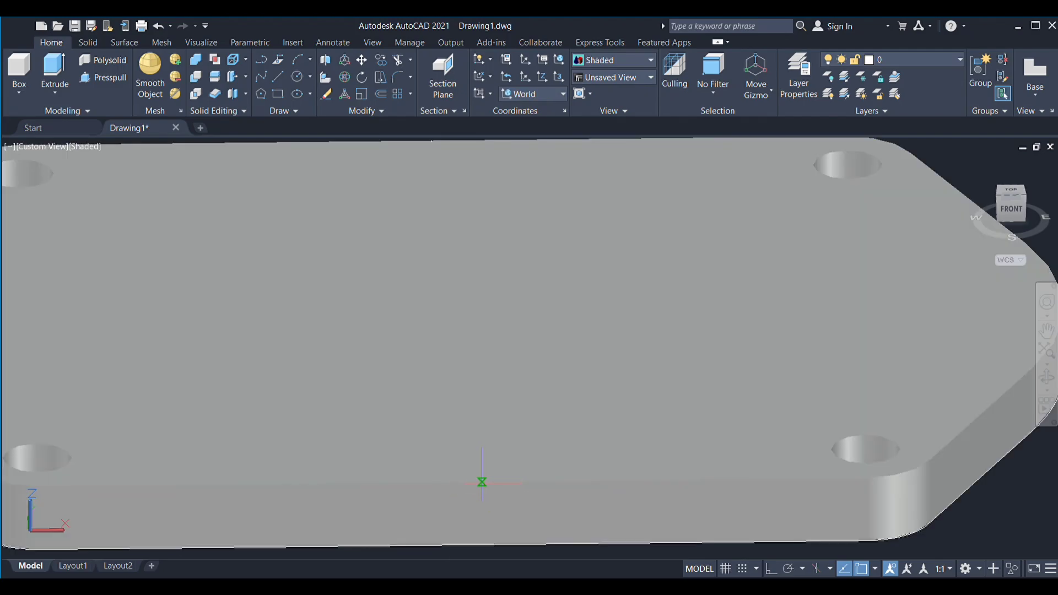
{"action": "scroll", "coordinate": [482, 483], "scroll_direction": "down", "scroll_amount": 5}
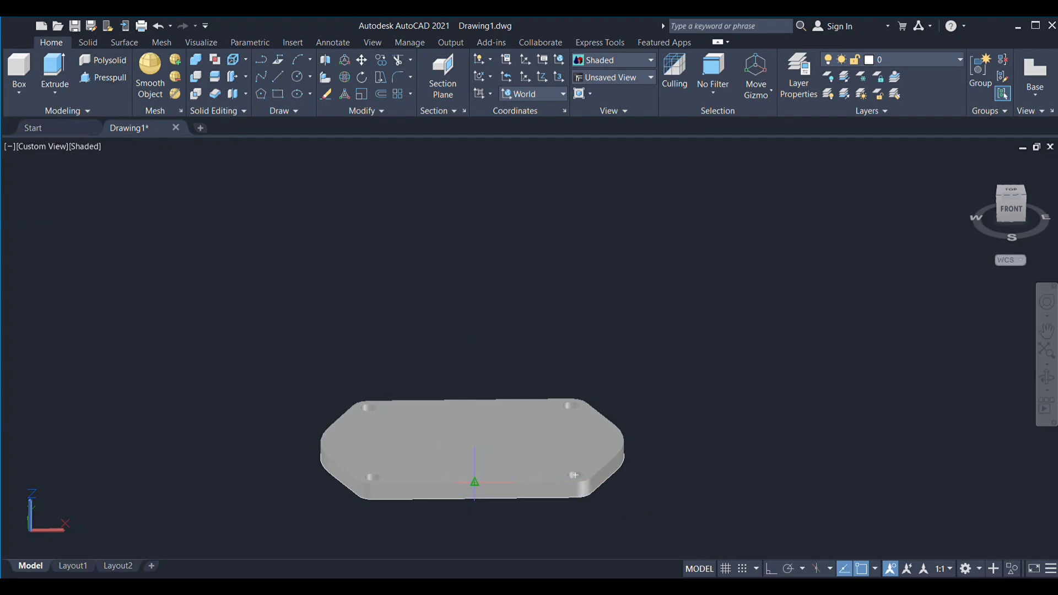
Draw a vertical centre line across the top face between the edge midpoints
{"action": "left_click", "coordinate": [474, 482]}
{"action": "left_click", "coordinate": [470, 400]}
{"action": "key", "text": "Escape"}
{"action": "key", "text": "space"}
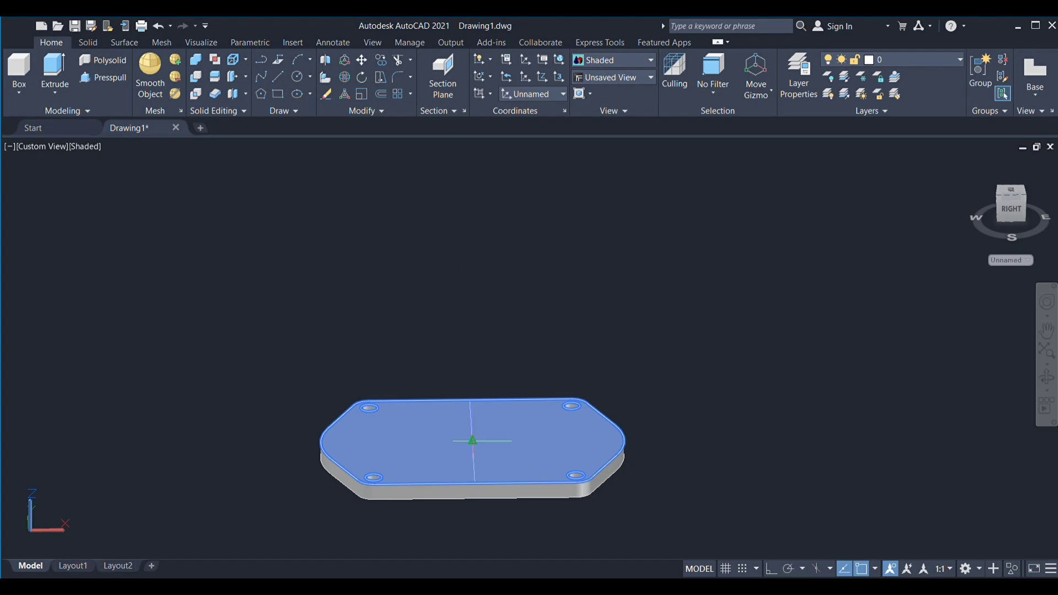
{"action": "left_click", "coordinate": [473, 441]}
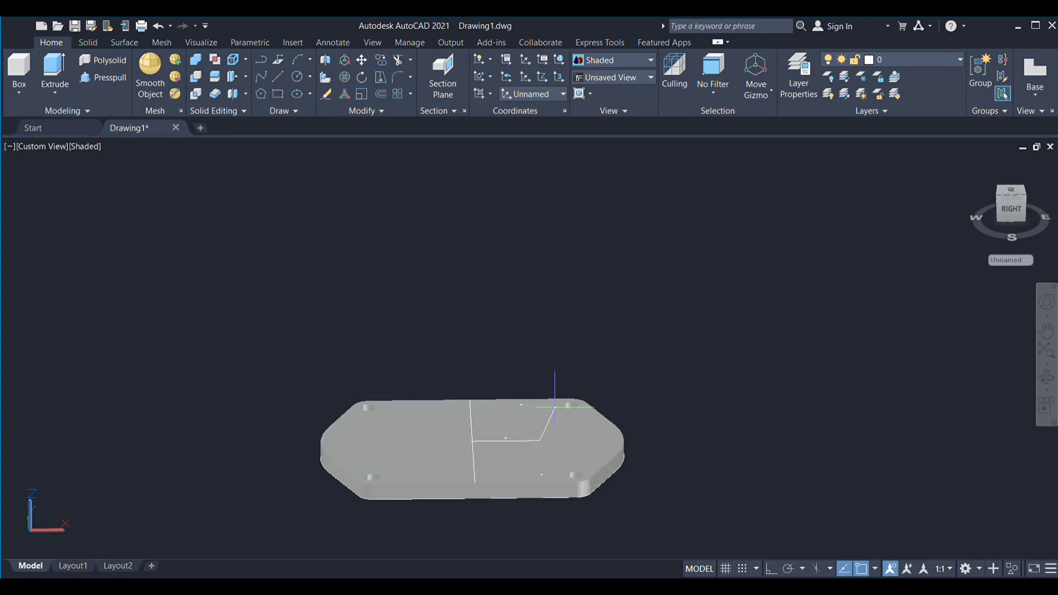
{"action": "scroll", "coordinate": [567, 436], "scroll_direction": "up", "scroll_amount": 5}
{"action": "left_click", "coordinate": [591, 424]}
{"action": "key", "text": "Return"}
{"action": "scroll", "coordinate": [591, 424], "scroll_direction": "down", "scroll_amount": 5}
Draw a horizontal line from the plate centre and a circle at its end
{"action": "key", "text": "space"}
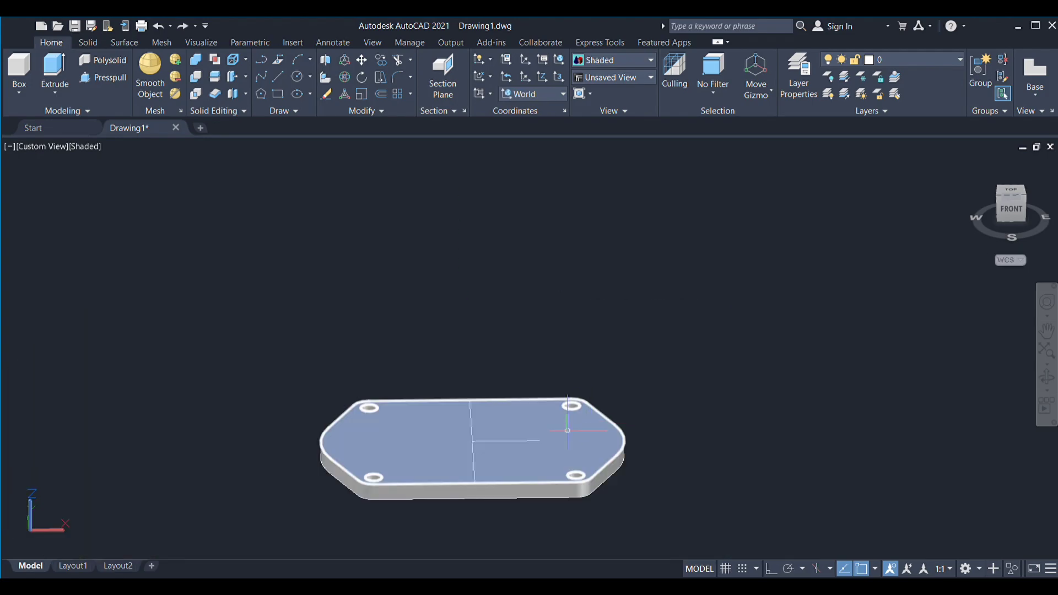
{"action": "left_click", "coordinate": [472, 439]}
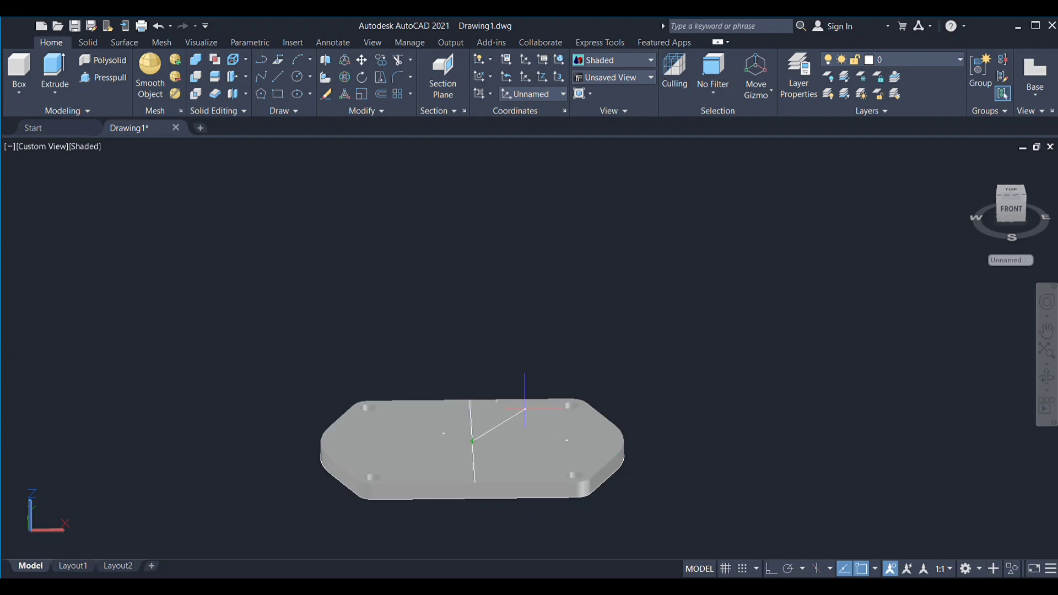
{"action": "key", "text": "F8"}
{"action": "key", "text": "Return"}
{"action": "type", "text": "c"}
{"action": "key", "text": "Return"}
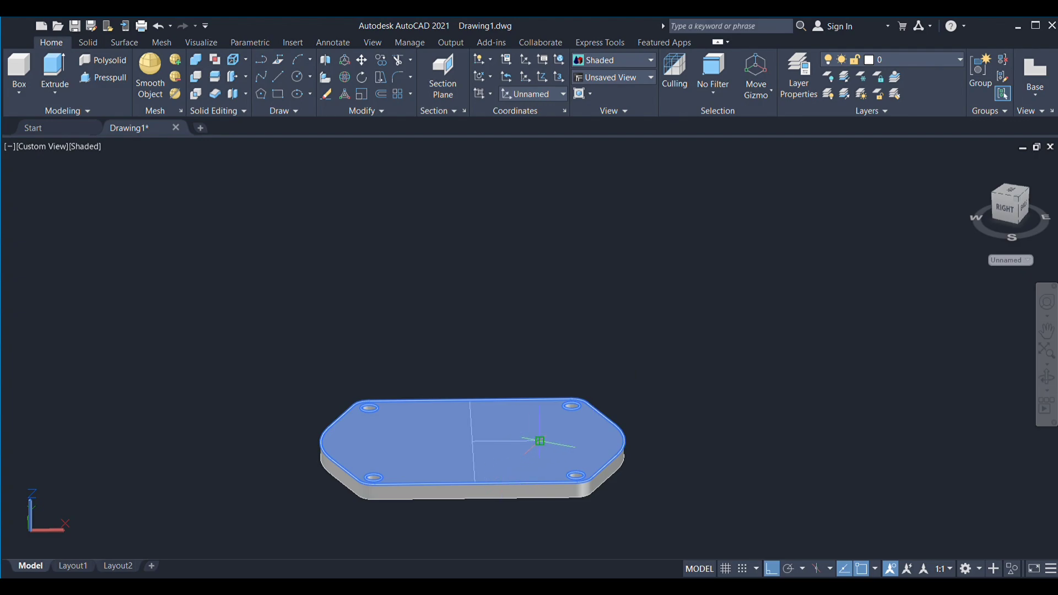
{"action": "left_click", "coordinate": [541, 441]}
{"action": "left_click", "coordinate": [569, 427]}
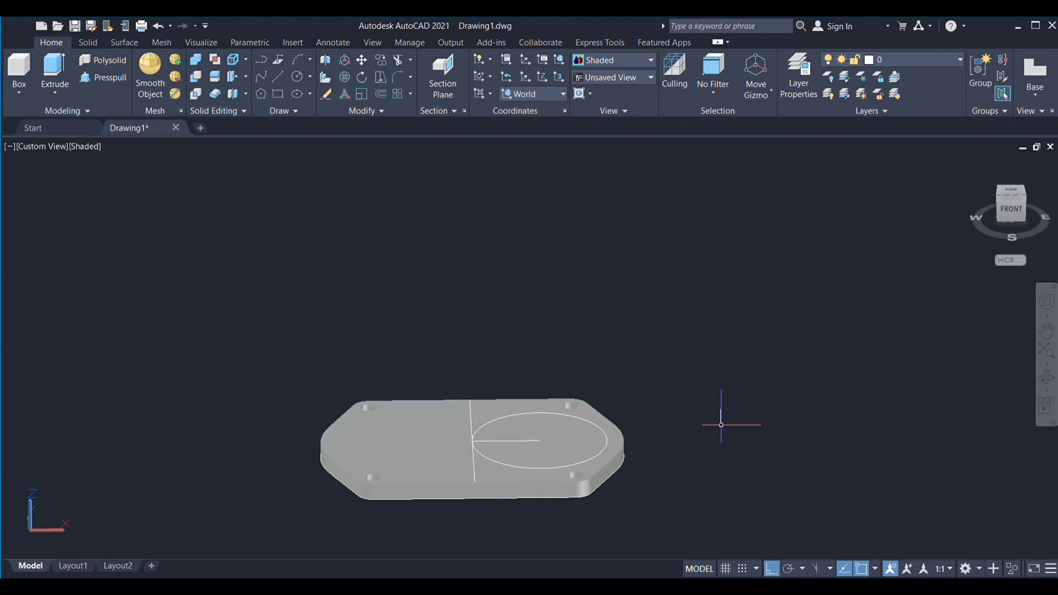
Draw a guide line ending at the first circle's centre
{"action": "scroll", "coordinate": [542, 473], "scroll_direction": "up", "scroll_amount": 3}
{"action": "scroll", "coordinate": [543, 470], "scroll_direction": "up", "scroll_amount": 3}
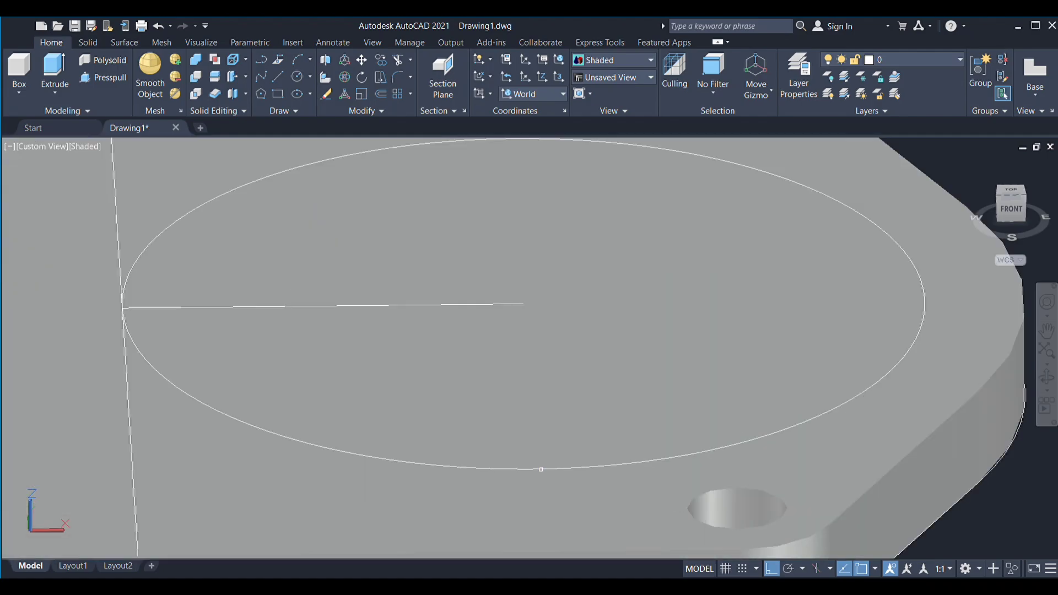
{"action": "scroll", "coordinate": [520, 468], "scroll_direction": "up", "scroll_amount": 4}
{"action": "scroll", "coordinate": [515, 464], "scroll_direction": "down", "scroll_amount": 6}
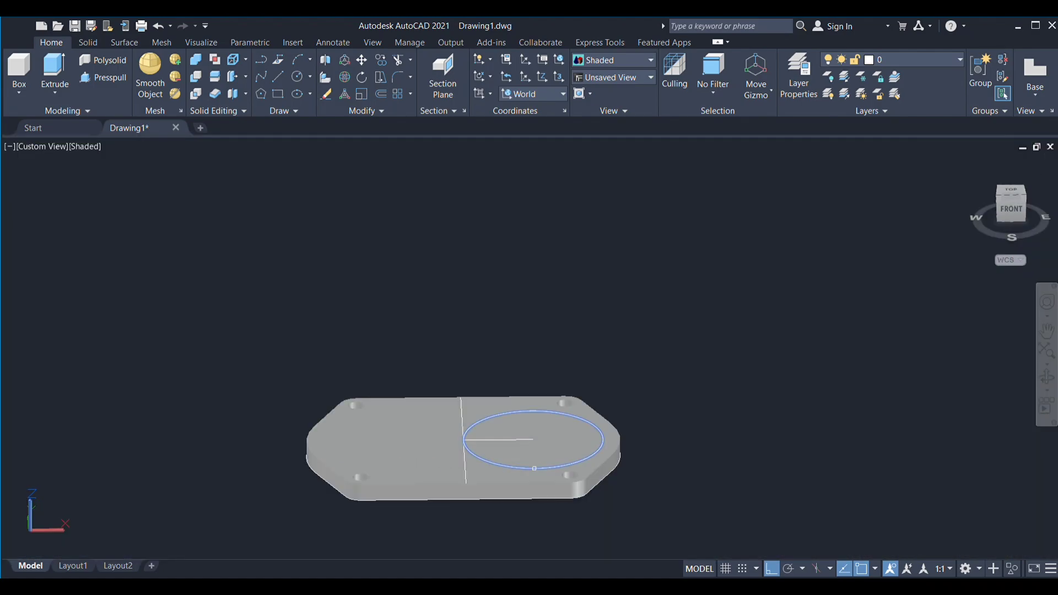
{"action": "left_click", "coordinate": [510, 439]}
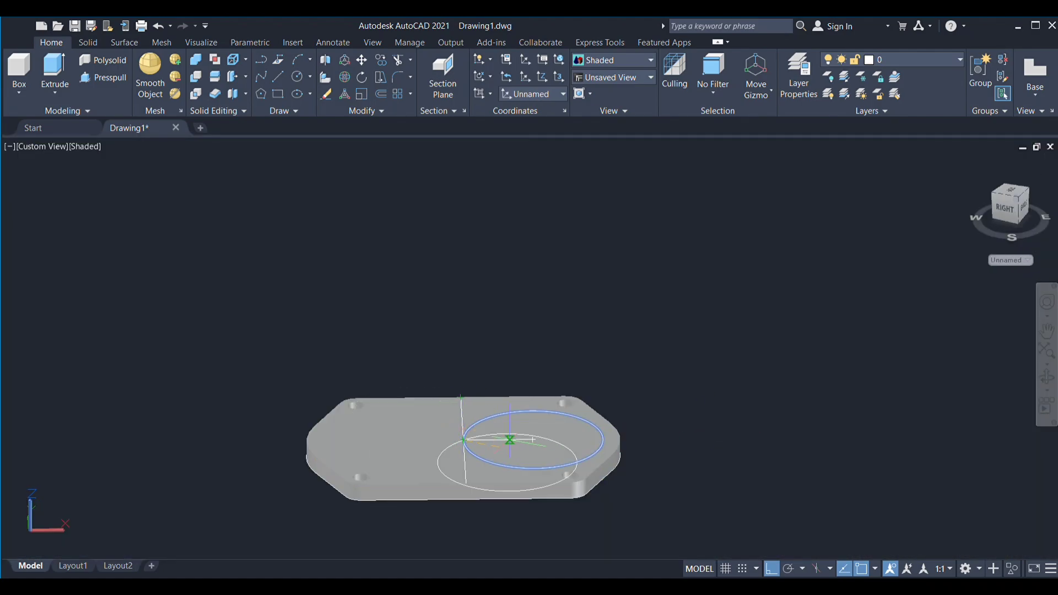
{"action": "scroll", "coordinate": [533, 439], "scroll_direction": "down", "scroll_amount": 3}
{"action": "middle_click_drag", "start_coordinate": [480, 441], "coordinate": [485, 450], "text": "shift"}
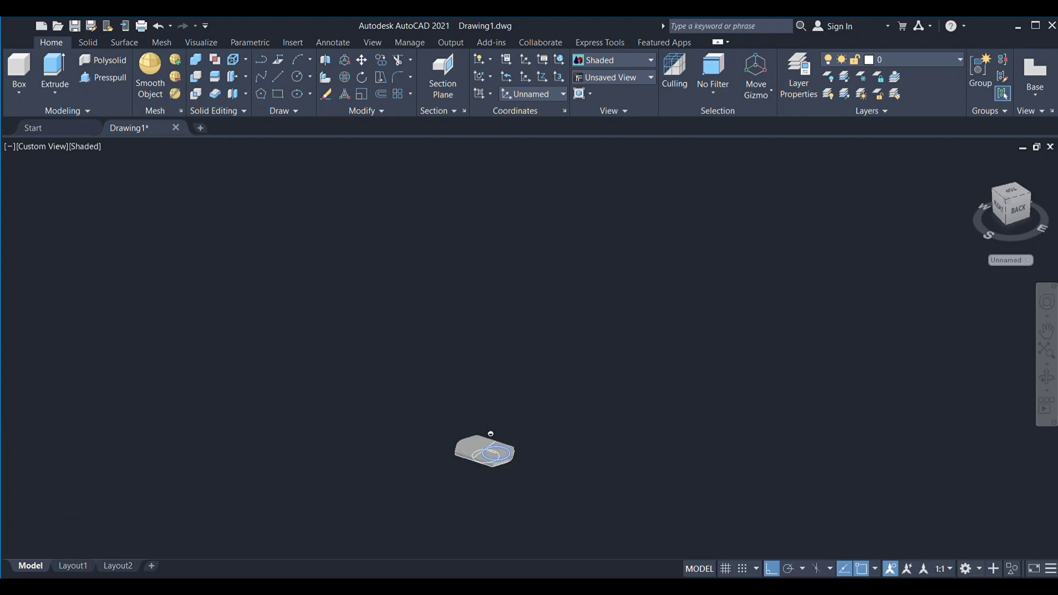
{"action": "scroll", "coordinate": [485, 449], "scroll_direction": "up", "scroll_amount": 3}
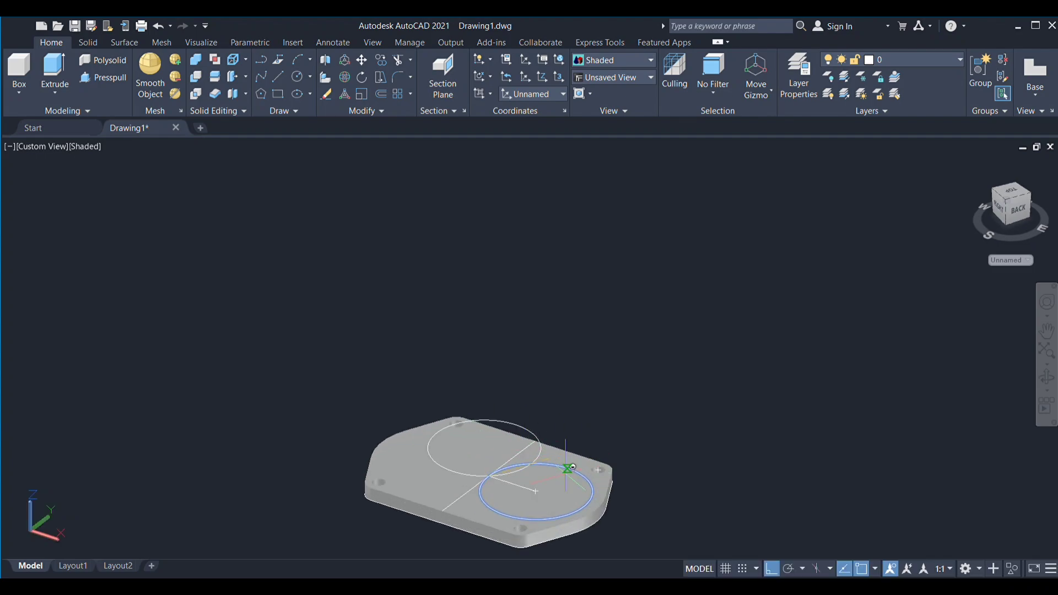
{"action": "left_click", "coordinate": [536, 492]}
{"action": "key", "text": "Escape"}
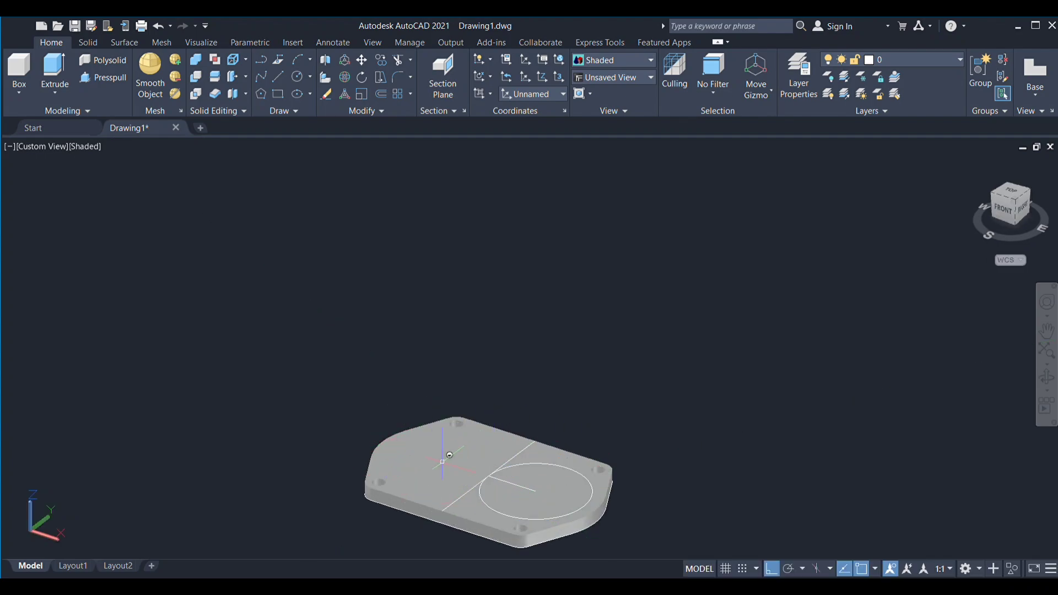
Place a second equal circle beside the first on the top face
{"action": "left_click", "coordinate": [604, 452]}
{"action": "left_click", "coordinate": [470, 445]}
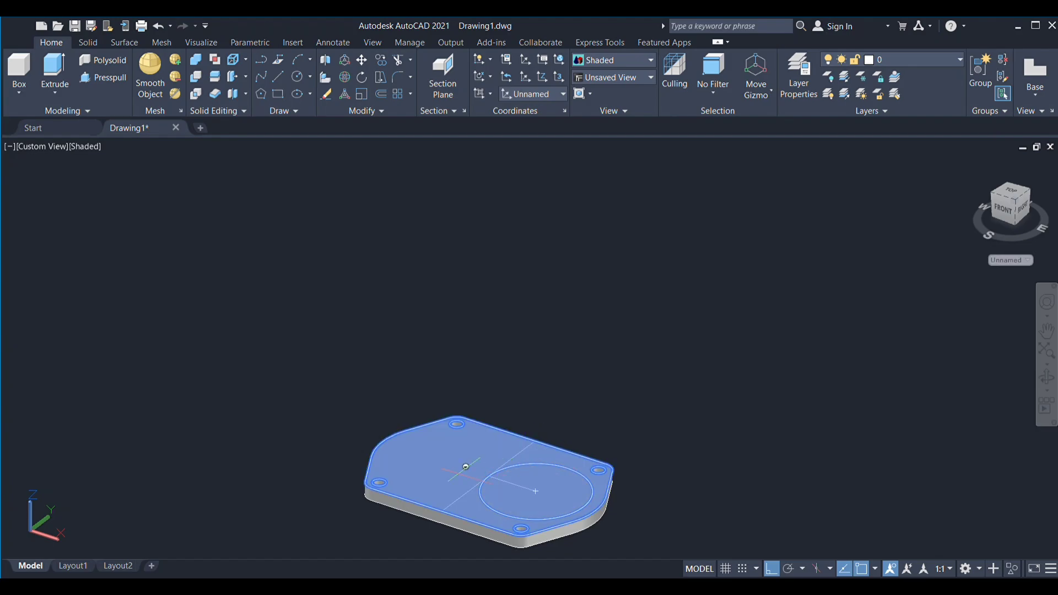
{"action": "left_click", "coordinate": [556, 444]}
{"action": "scroll", "coordinate": [562, 463], "scroll_direction": "up", "scroll_amount": 5}
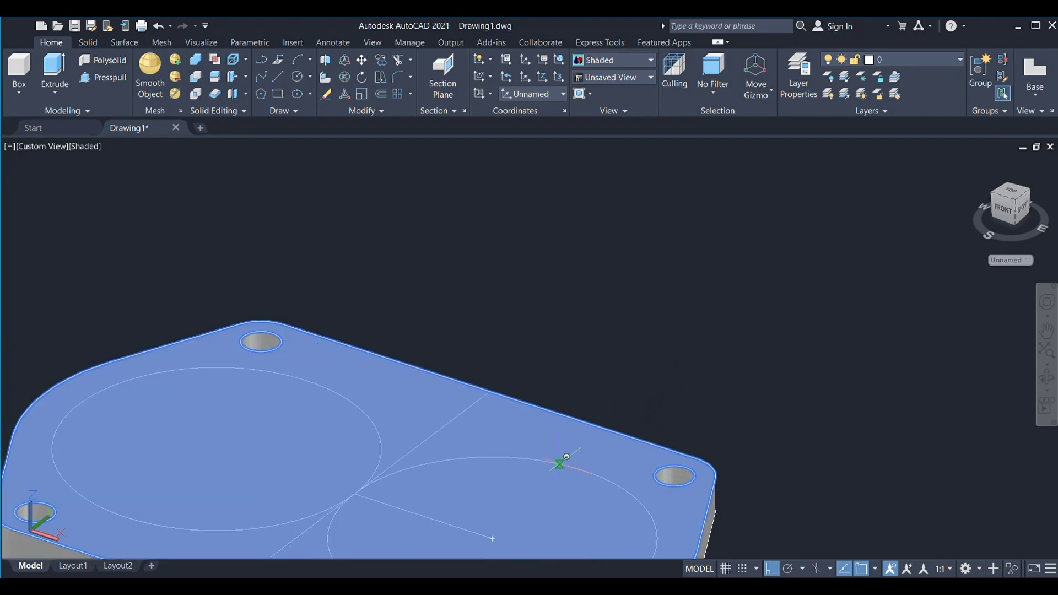
{"action": "left_click", "coordinate": [566, 458]}
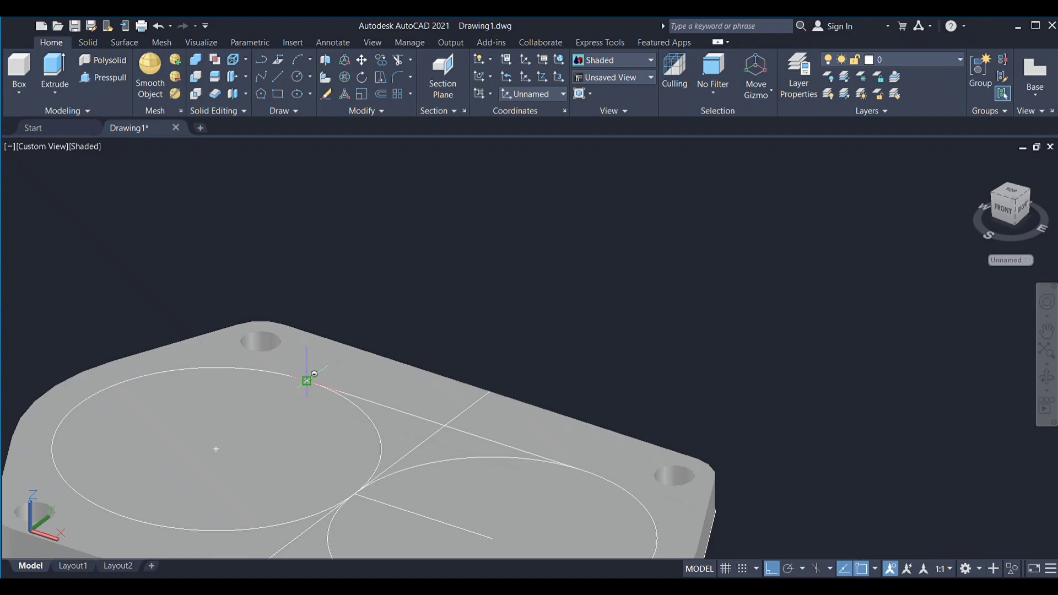
{"action": "scroll", "coordinate": [458, 356], "scroll_direction": "down", "scroll_amount": 4}
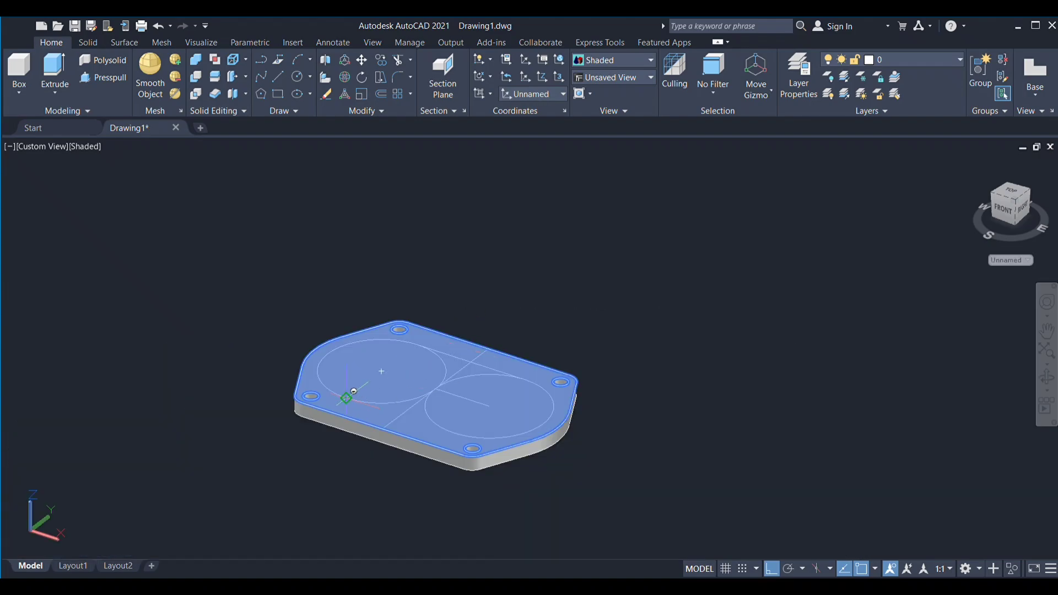
{"action": "key", "text": "Escape"}
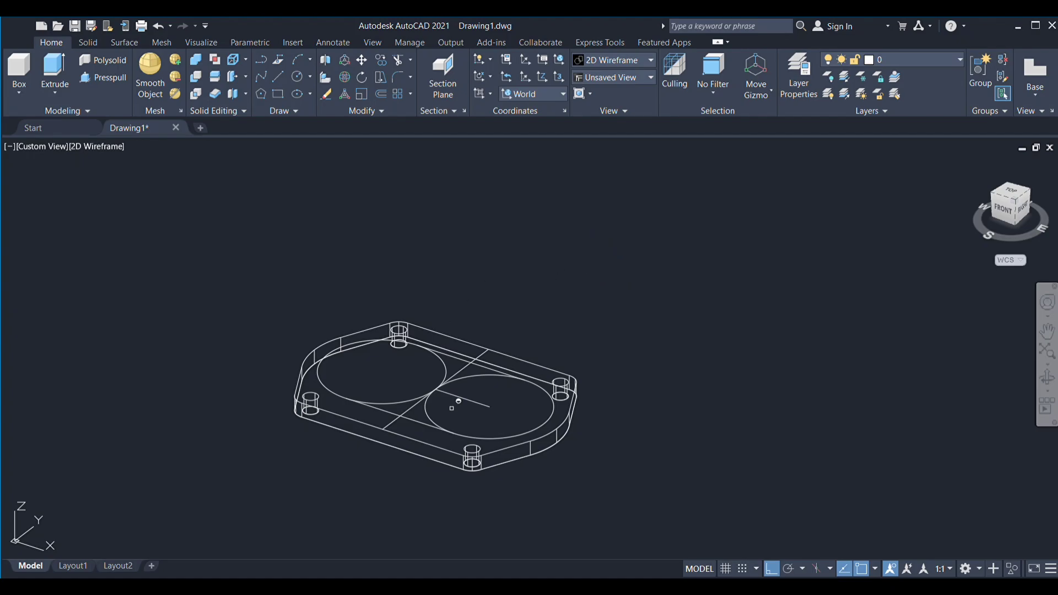
Trim the circles' inner arcs into an oval and delete the diagonal construction line
{"action": "left_click", "coordinate": [430, 417]}
{"action": "left_click", "coordinate": [457, 358]}
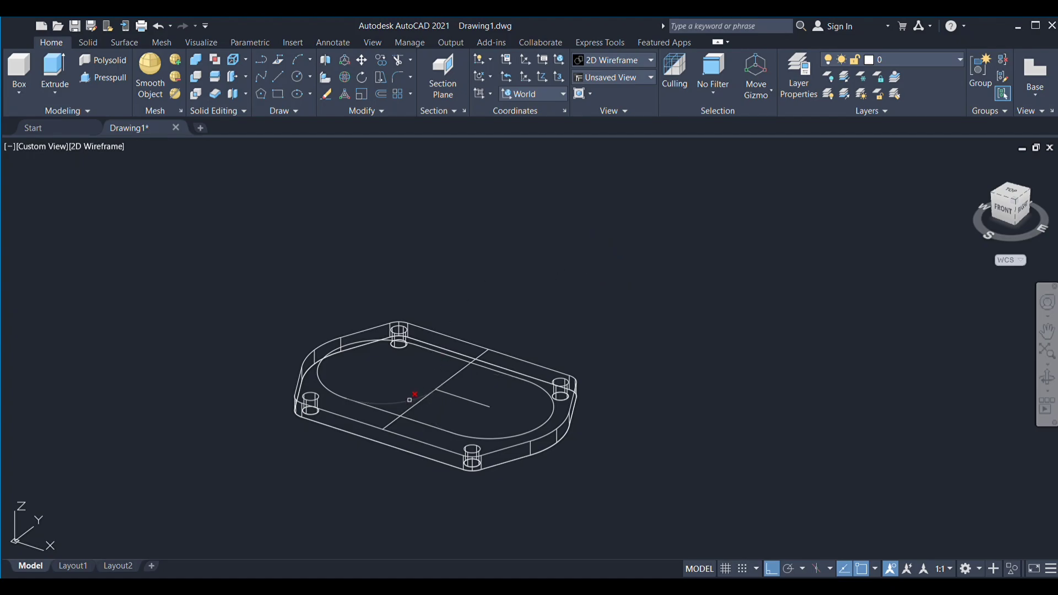
{"action": "key", "text": "Escape"}
{"action": "left_click", "coordinate": [440, 386]}
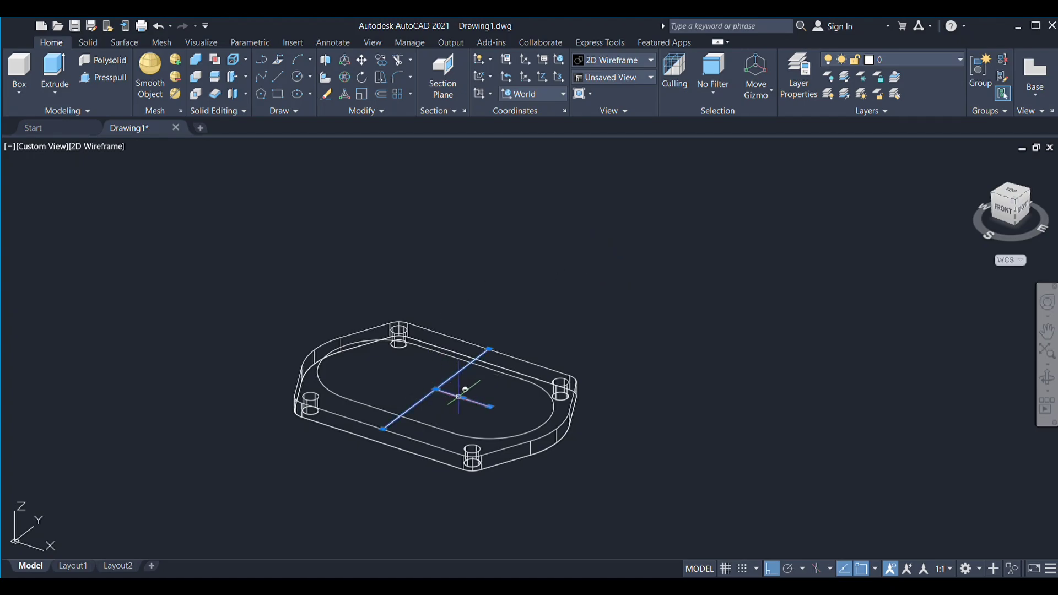
{"action": "key", "text": "Delete"}
Press-pull the oval region up 30 units into a raised boss
{"action": "left_click", "coordinate": [90, 79]}
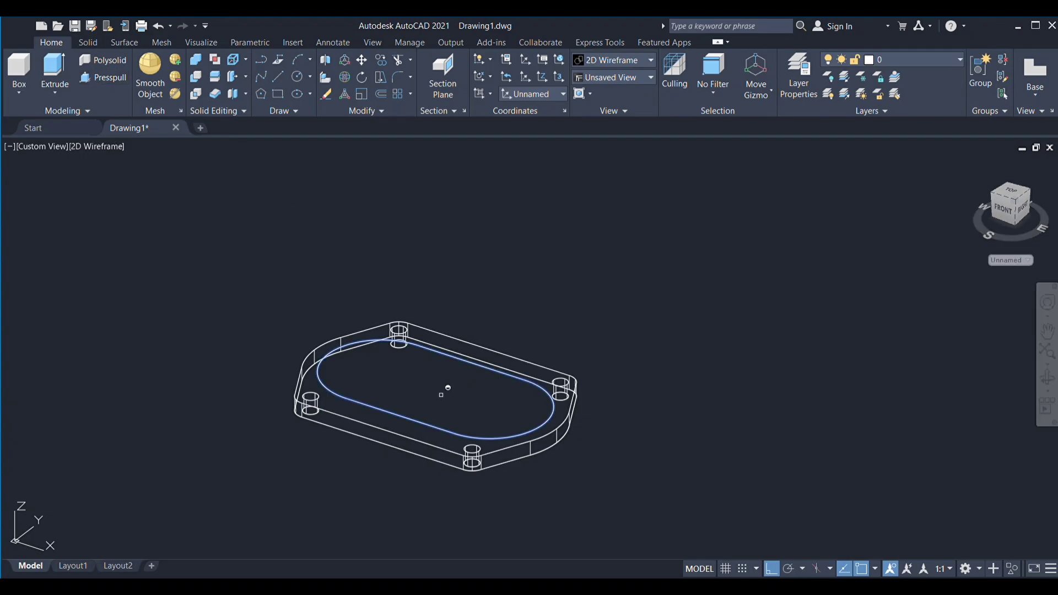
{"action": "left_click", "coordinate": [447, 390]}
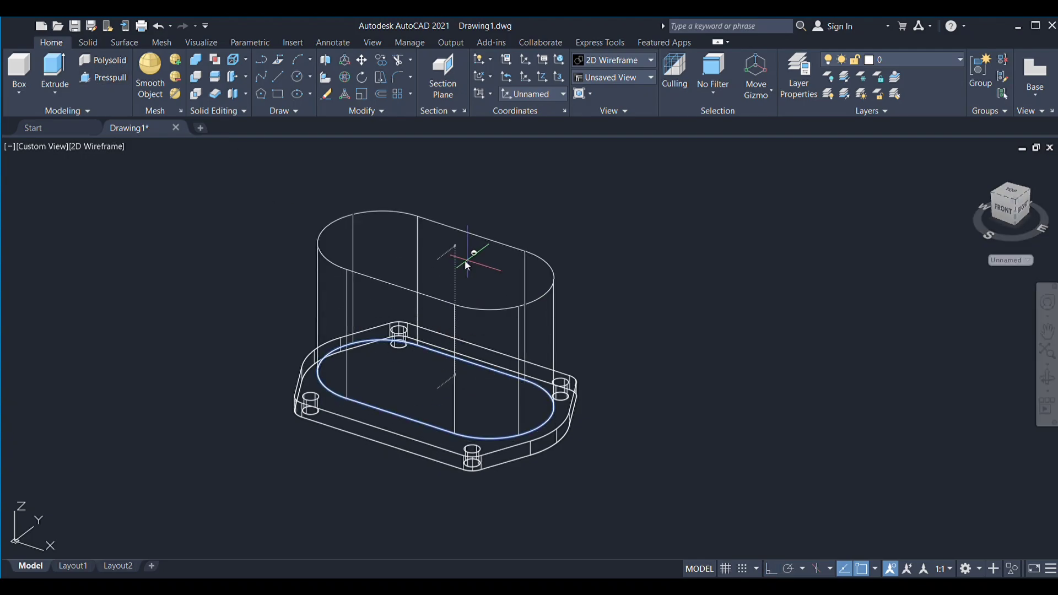
{"action": "type", "text": "30"}
{"action": "key", "text": "Return"}
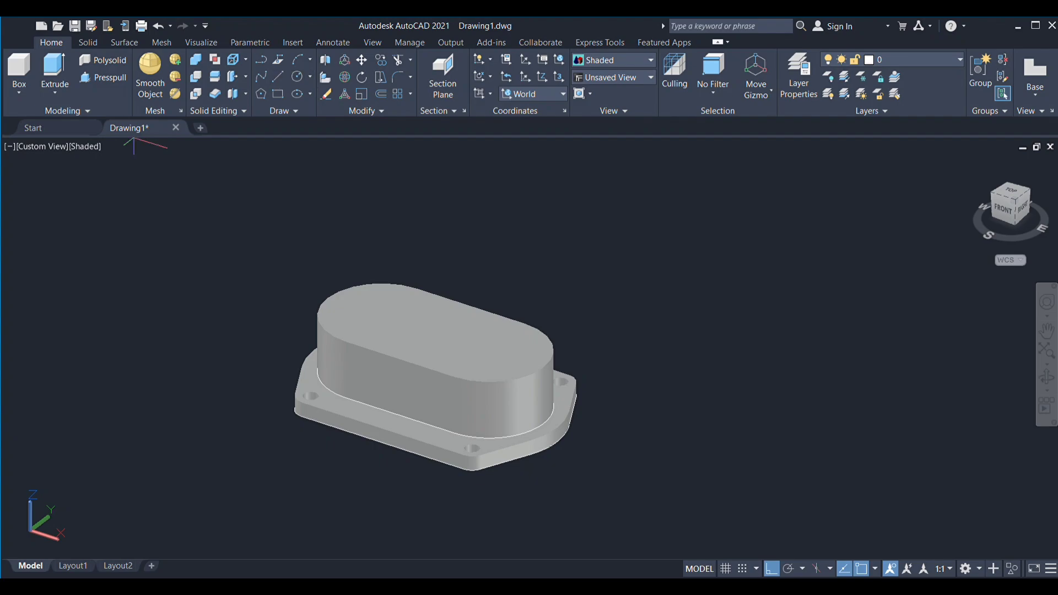
{"action": "left_click", "coordinate": [401, 359]}
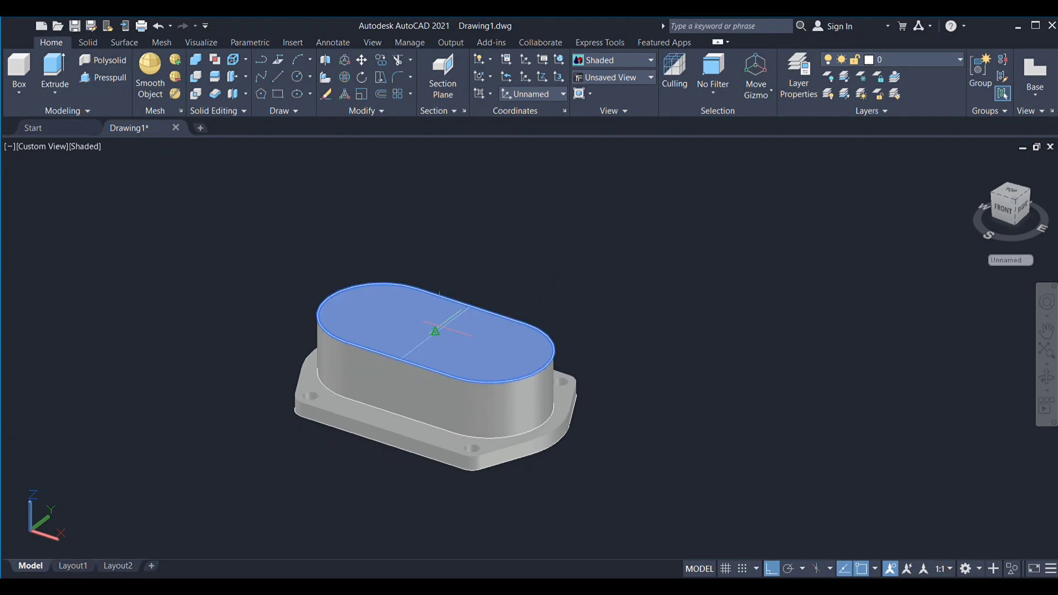
Draw a circle on the boss's top face
{"action": "left_click", "coordinate": [488, 349]}
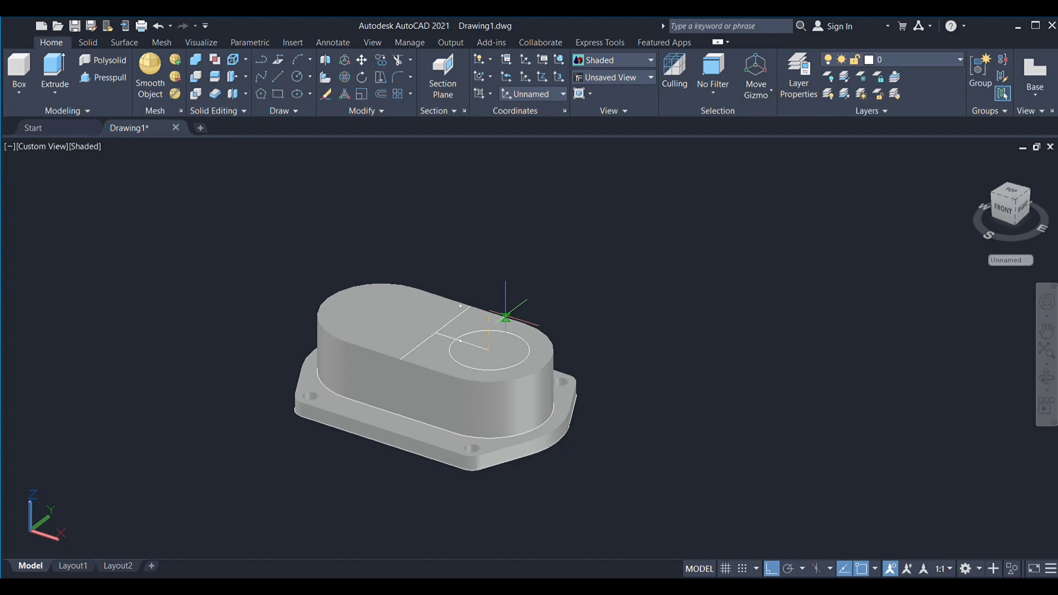
{"action": "left_click", "coordinate": [506, 321]}
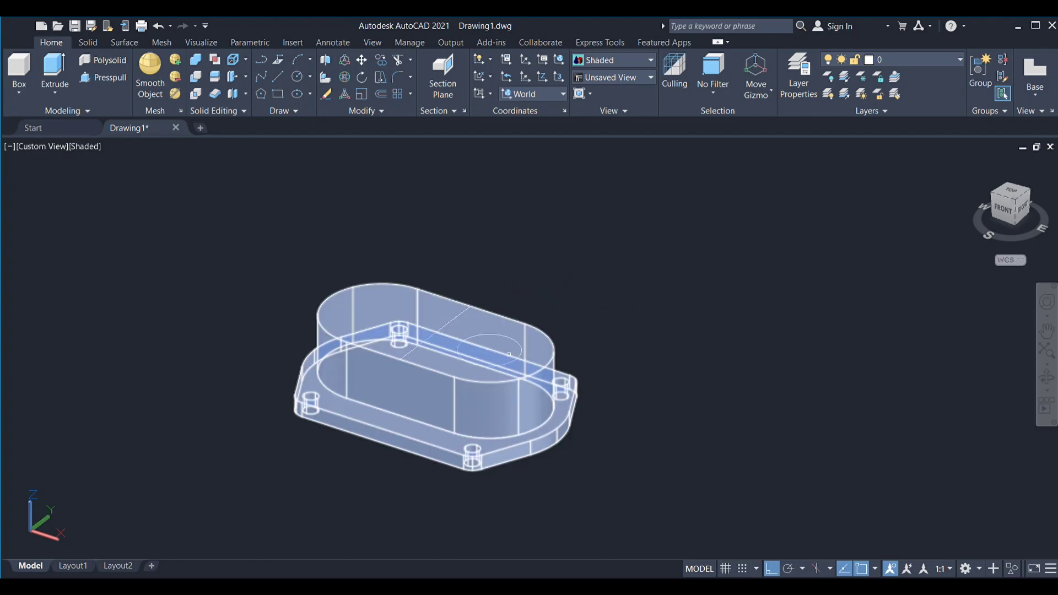
{"action": "scroll", "coordinate": [506, 325], "scroll_direction": "up", "scroll_amount": 2}
{"action": "scroll", "coordinate": [506, 325], "scroll_direction": "up", "scroll_amount": 2}
{"action": "scroll", "coordinate": [506, 325], "scroll_direction": "up", "scroll_amount": 1}
Finish the guide line at the circle centre and switch to 2D Wireframe
{"action": "left_click", "coordinate": [497, 365]}
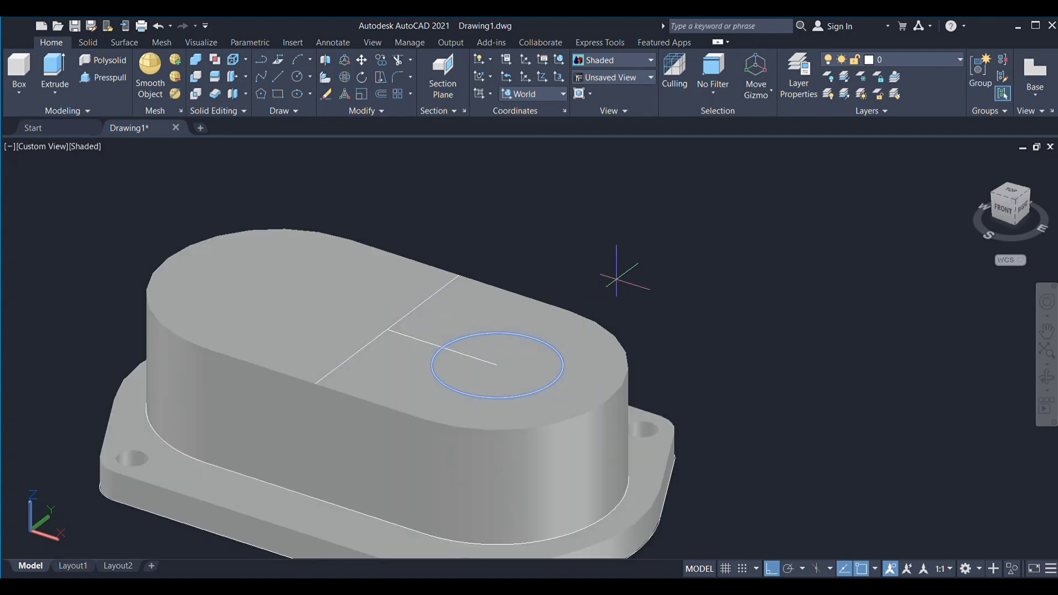
{"action": "left_click", "coordinate": [459, 275]}
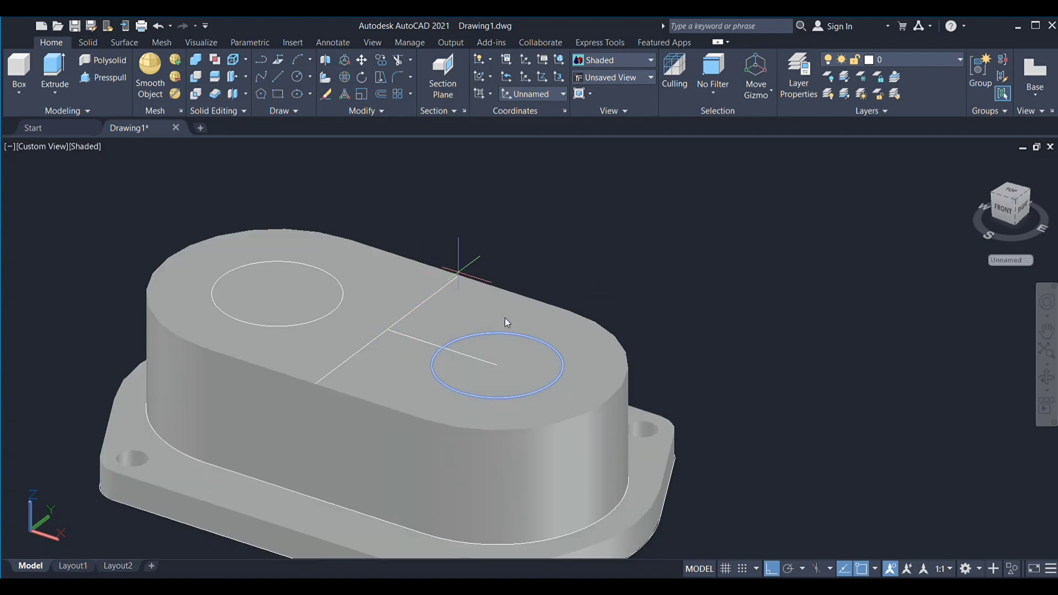
{"action": "key", "text": "Return"}
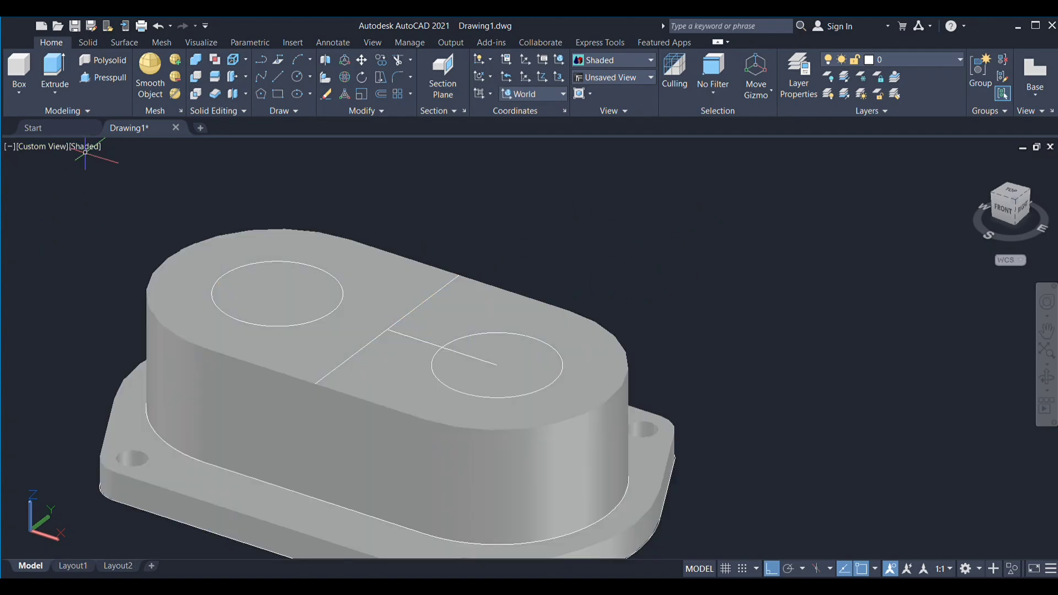
{"action": "left_click", "coordinate": [83, 161]}
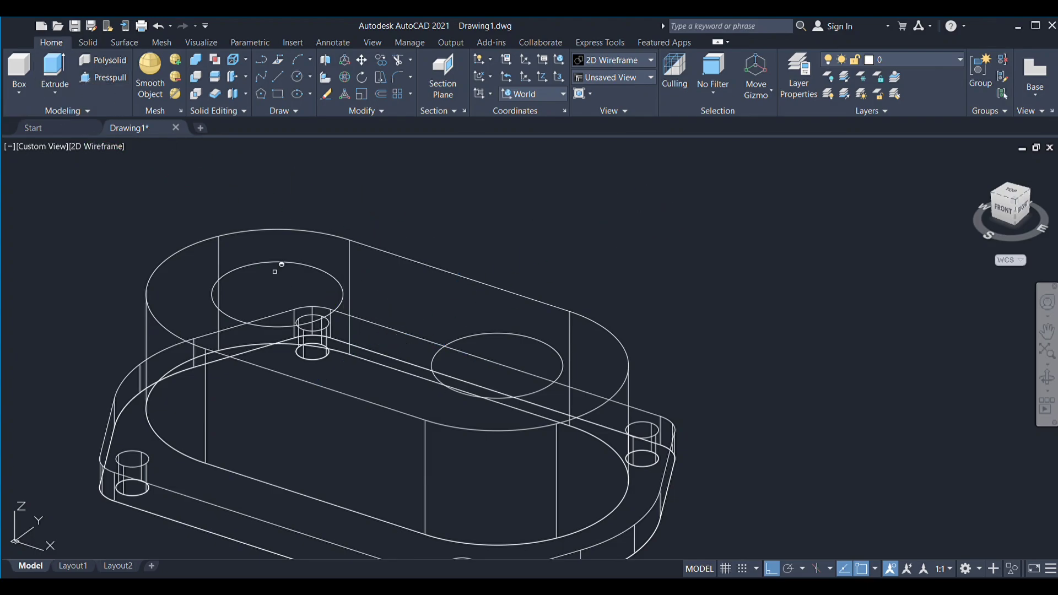
Extrude the right circle into a post, the left one taller, and orbit out
{"action": "key", "text": "space"}
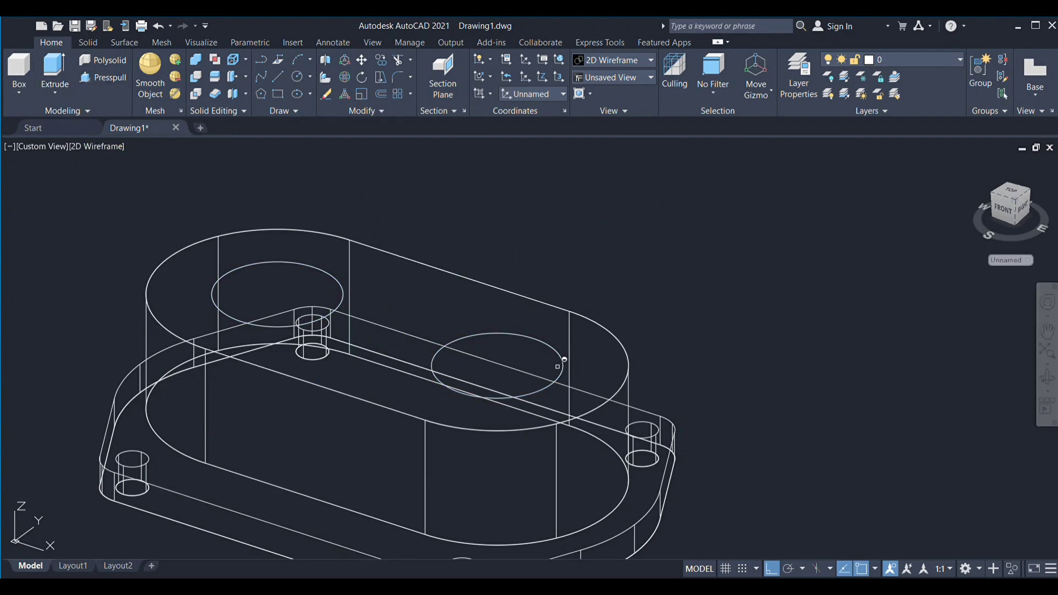
{"action": "left_click", "coordinate": [558, 366]}
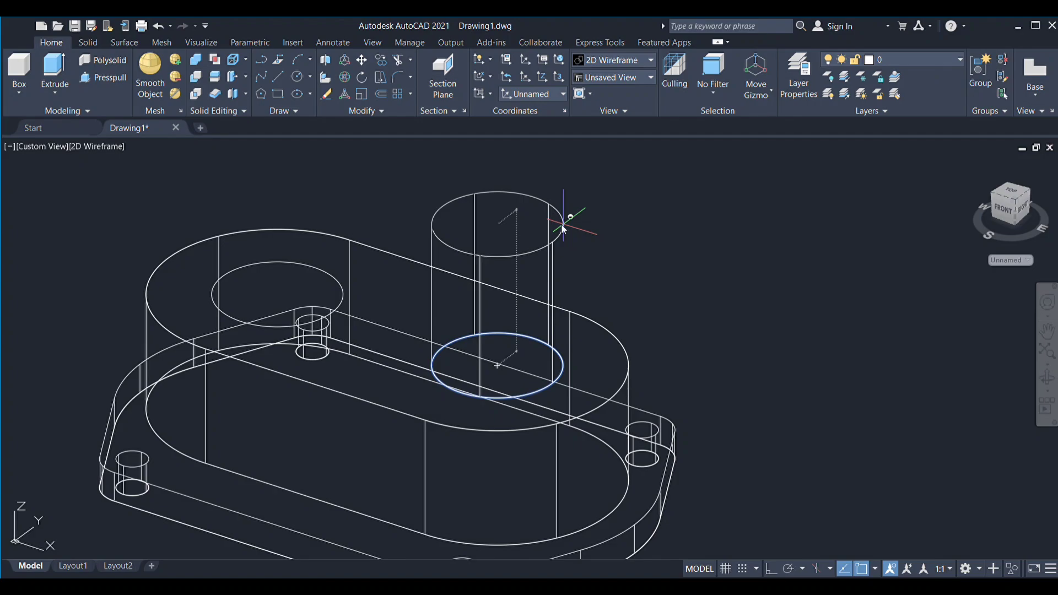
{"action": "left_click", "coordinate": [563, 229]}
{"action": "left_click", "coordinate": [220, 299]}
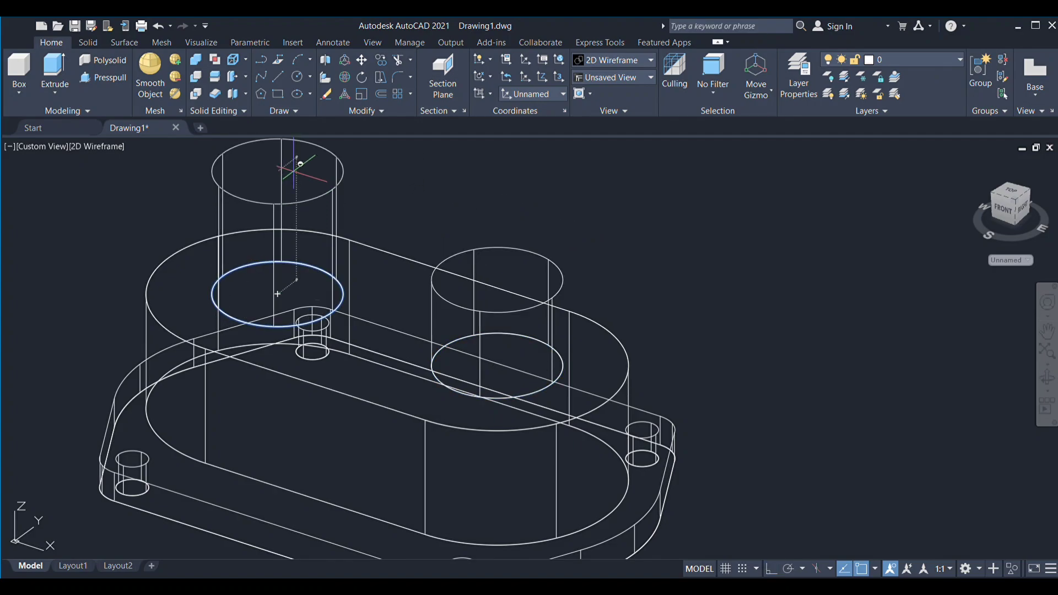
{"action": "left_click", "coordinate": [295, 168]}
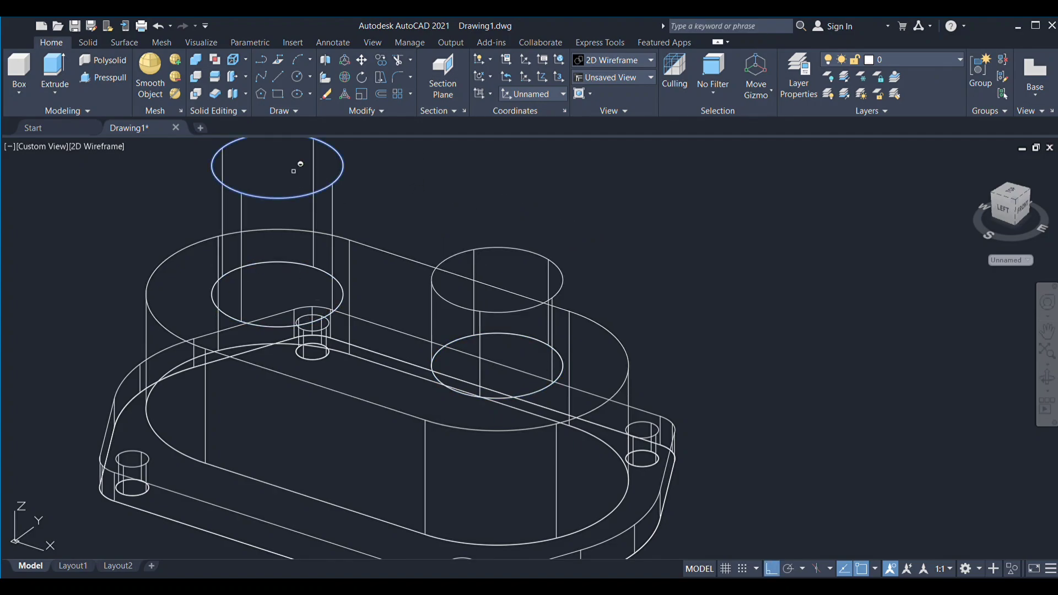
{"action": "middle_click_drag", "start_coordinate": [132, 183], "coordinate": [545, 235], "text": "shift"}
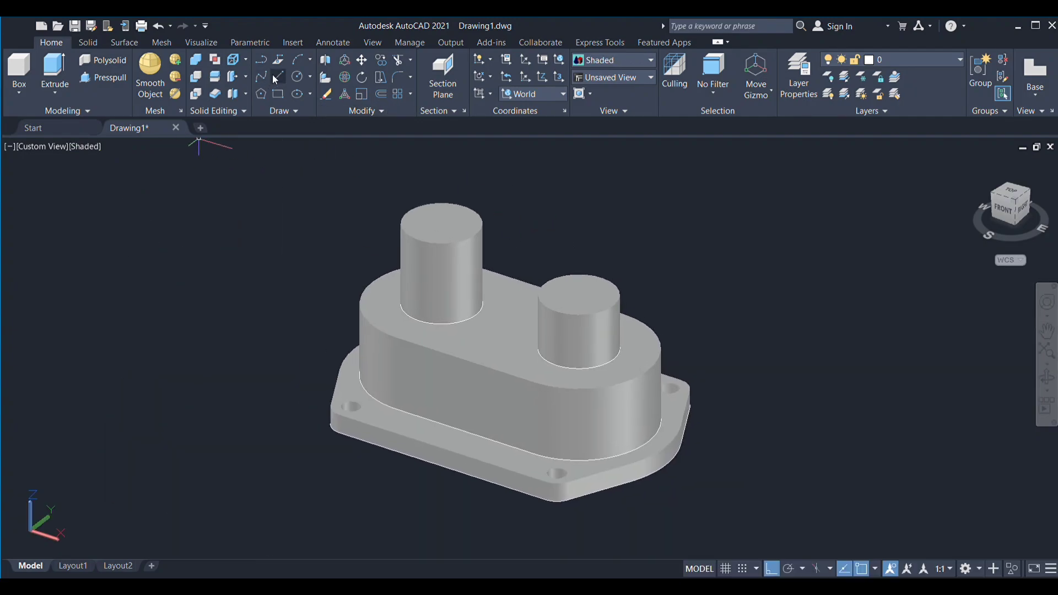
Draw a closed polyline rectangle on the left cylinder's top plane, undoing one misplaced corner
{"action": "left_click", "coordinate": [273, 74]}
{"action": "left_click", "coordinate": [441, 223]}
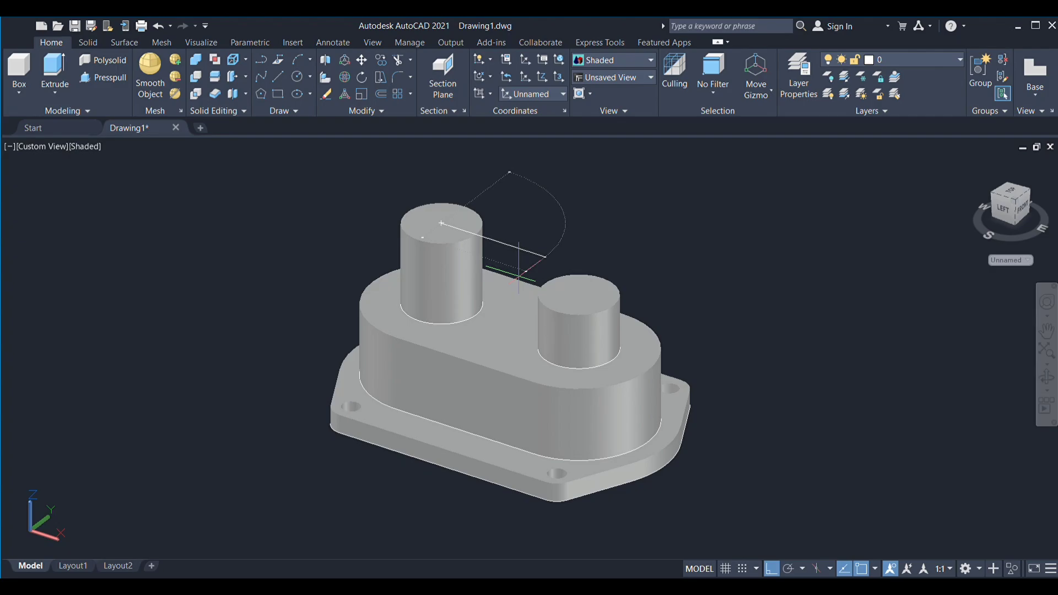
{"action": "left_click", "coordinate": [495, 241]}
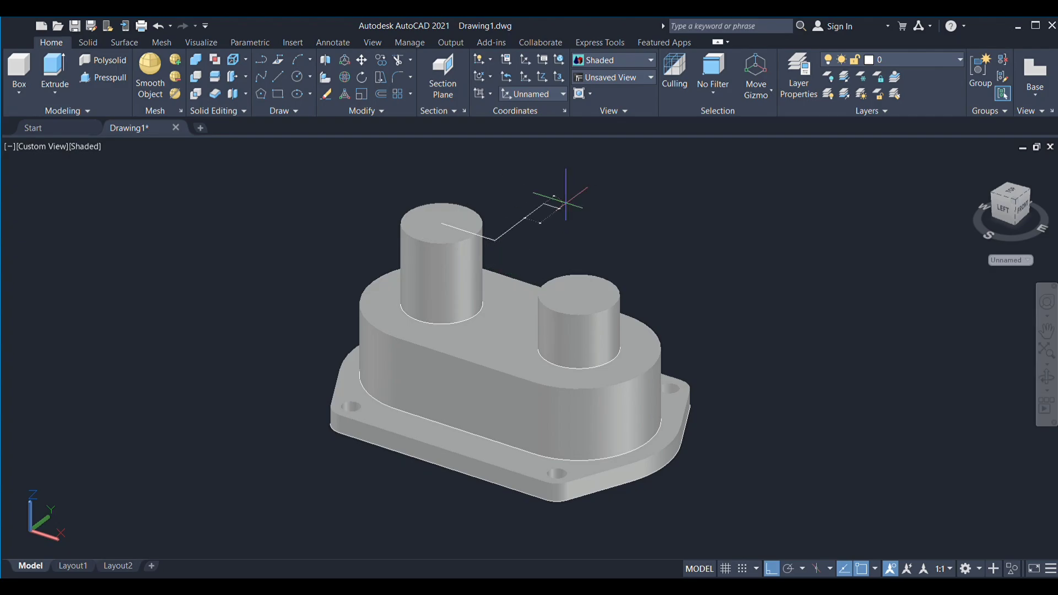
{"action": "left_click", "coordinate": [543, 203]}
{"action": "left_click", "coordinate": [397, 188]}
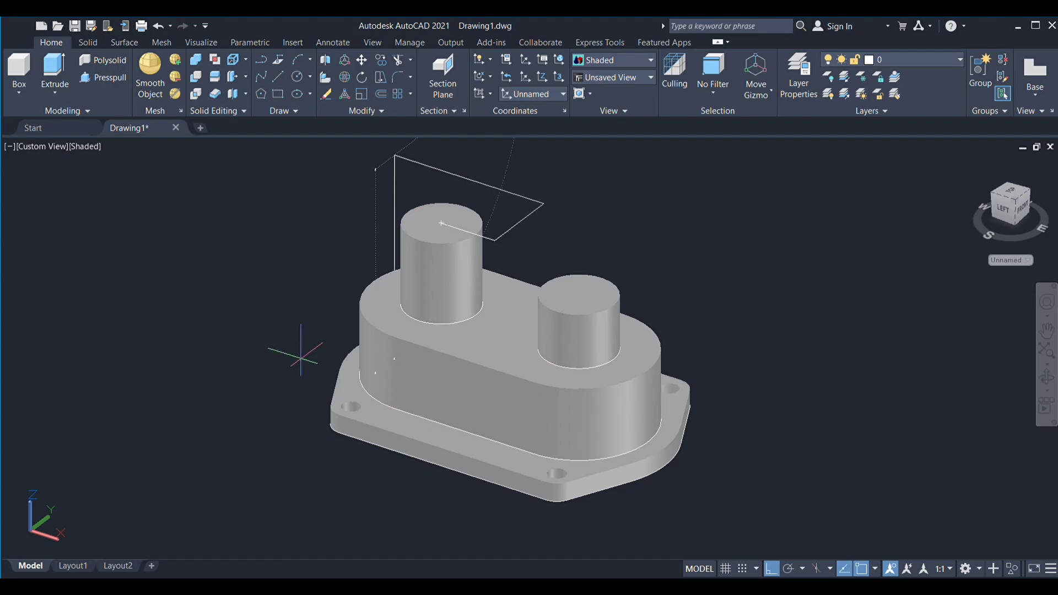
{"action": "type", "text": "u"}
{"action": "key", "text": "Return"}
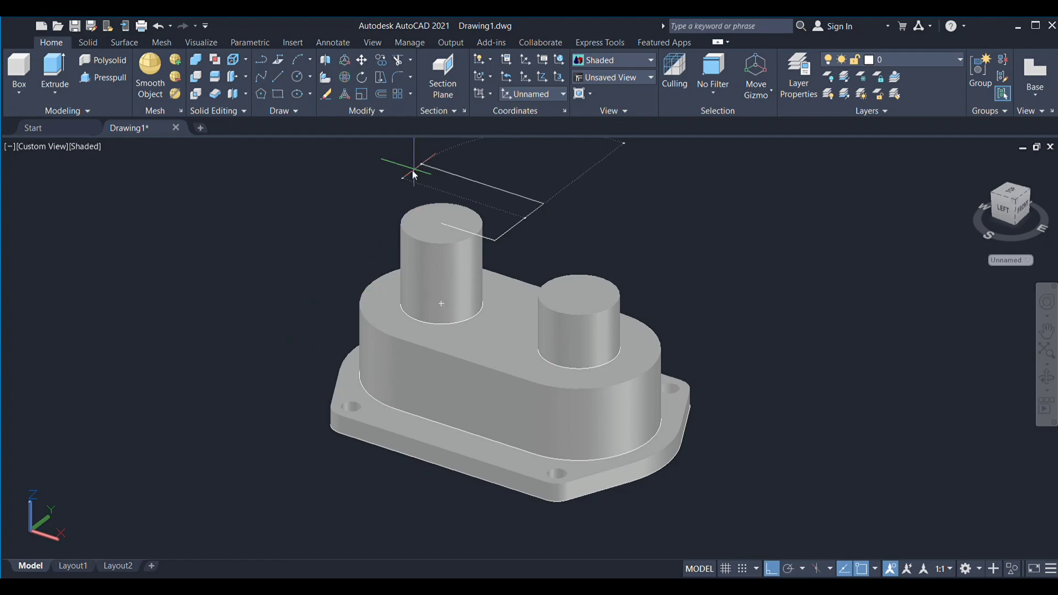
{"action": "left_click", "coordinate": [424, 168]}
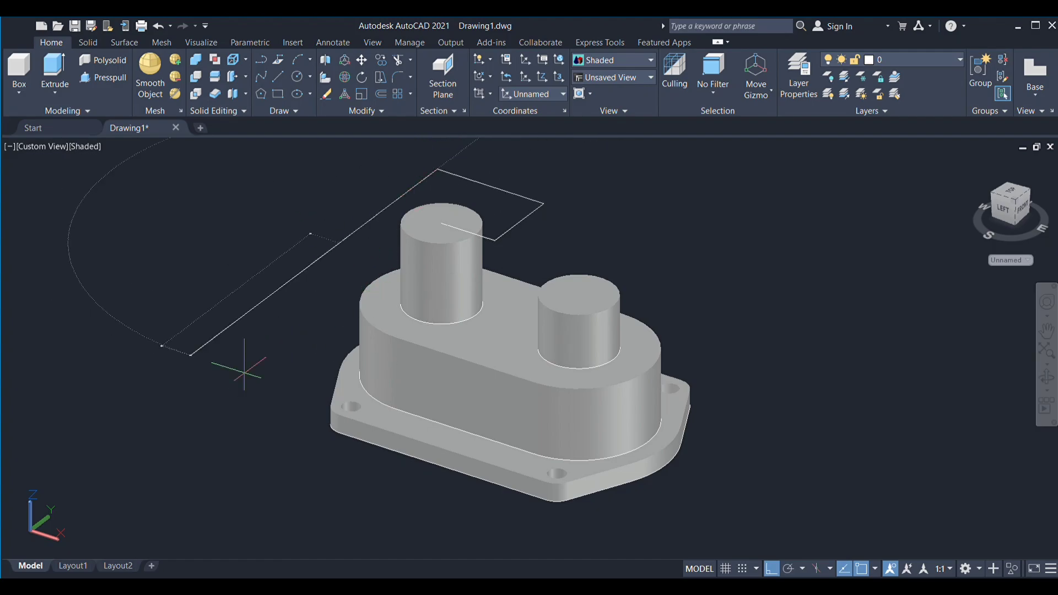
{"action": "left_click", "coordinate": [340, 242]}
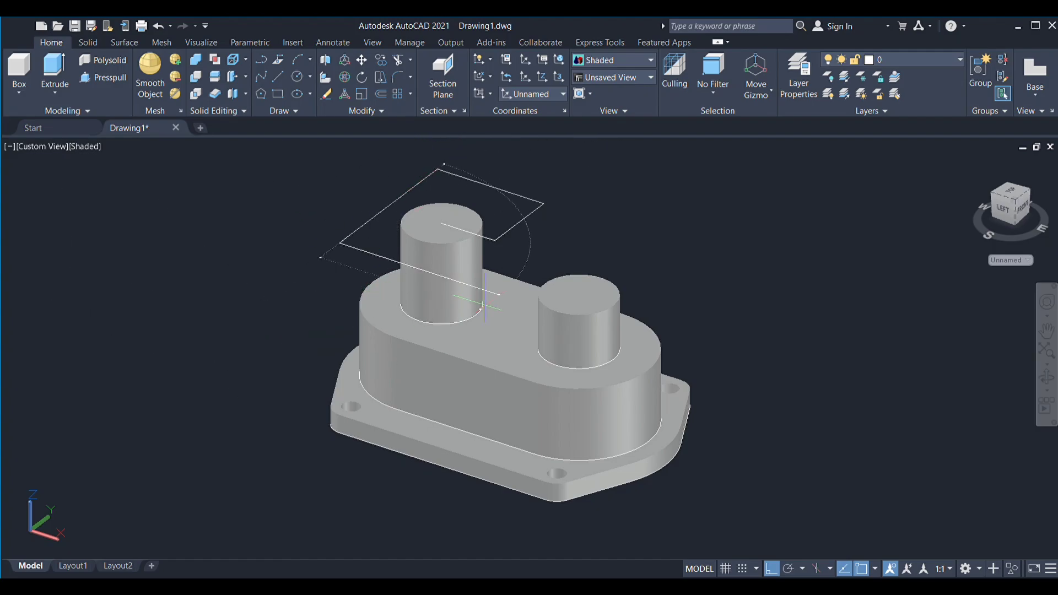
{"action": "left_click", "coordinate": [495, 240]}
{"action": "key", "text": "Return"}
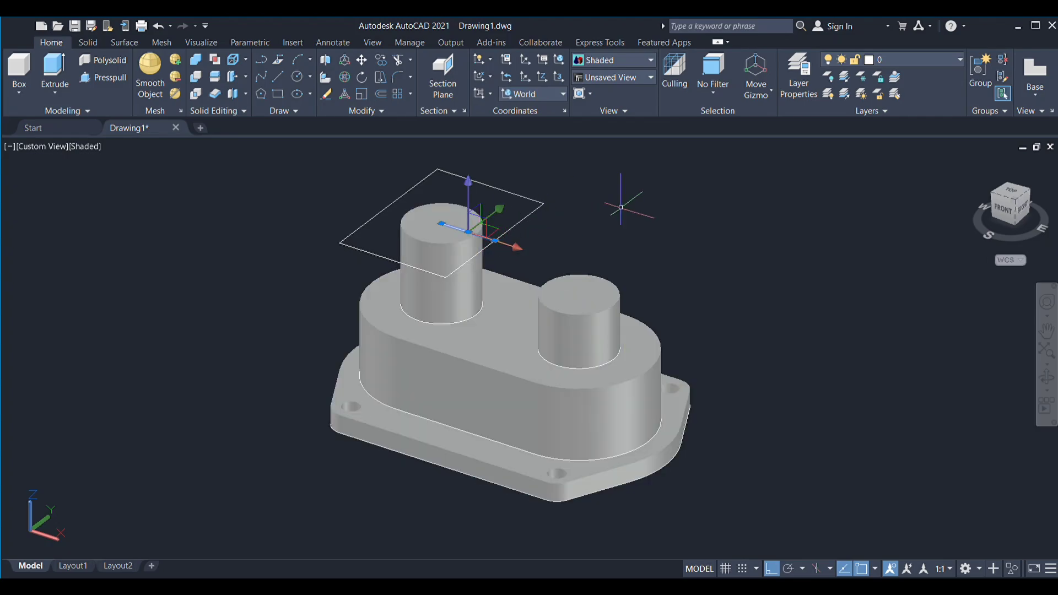
Select the rectangle's four edges to check them, then clear the selection
{"action": "left_click", "coordinate": [521, 223]}
{"action": "left_click", "coordinate": [441, 171]}
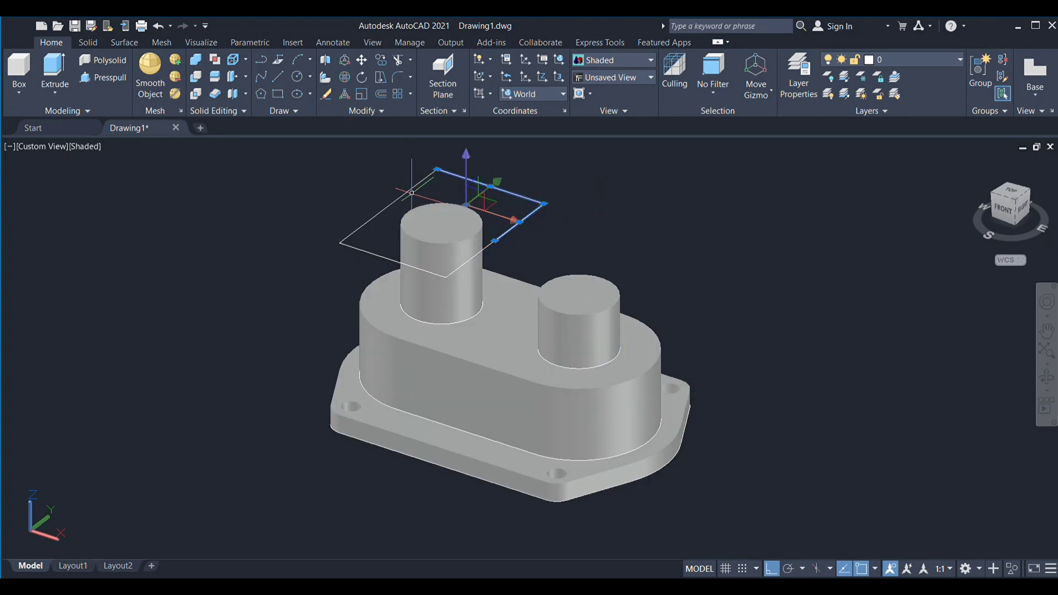
{"action": "left_click", "coordinate": [386, 210]}
{"action": "left_click", "coordinate": [393, 260]}
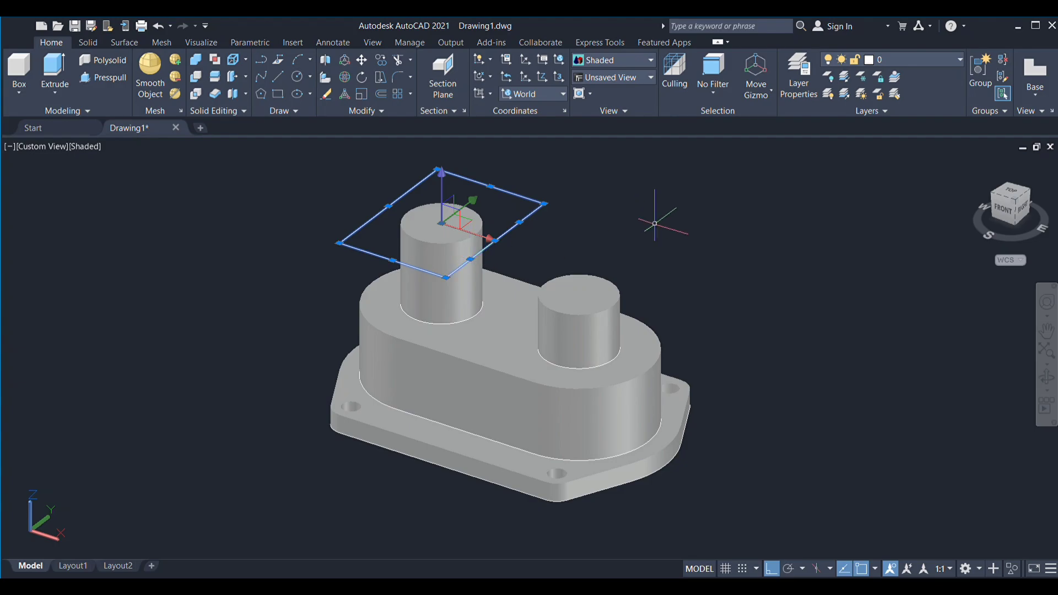
{"action": "key", "text": "Escape"}
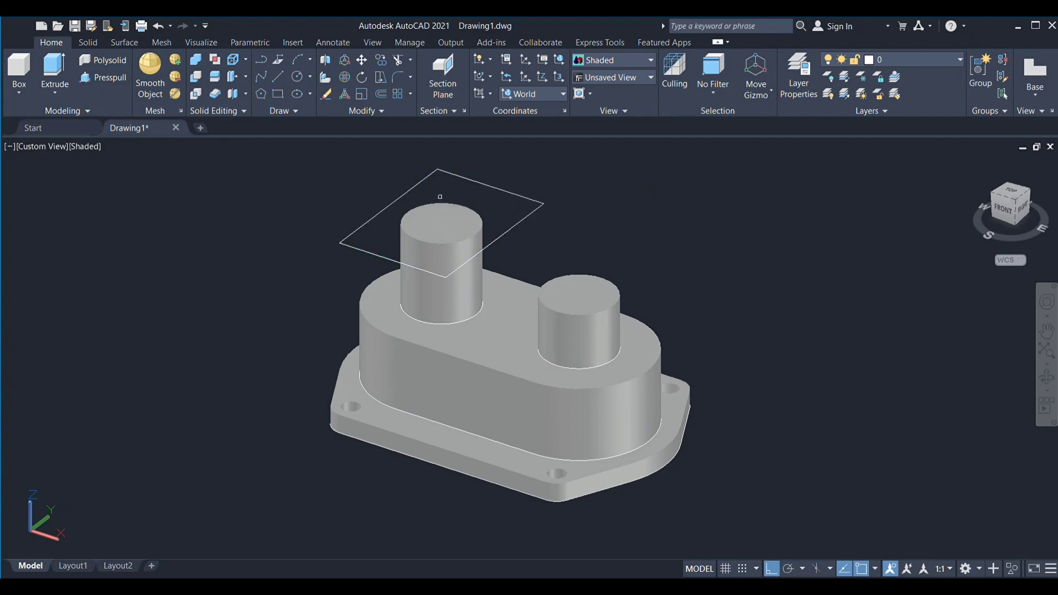
Extrude the rectangle into a thin top plate and fillet its vertical corner edges
{"action": "left_click", "coordinate": [528, 214]}
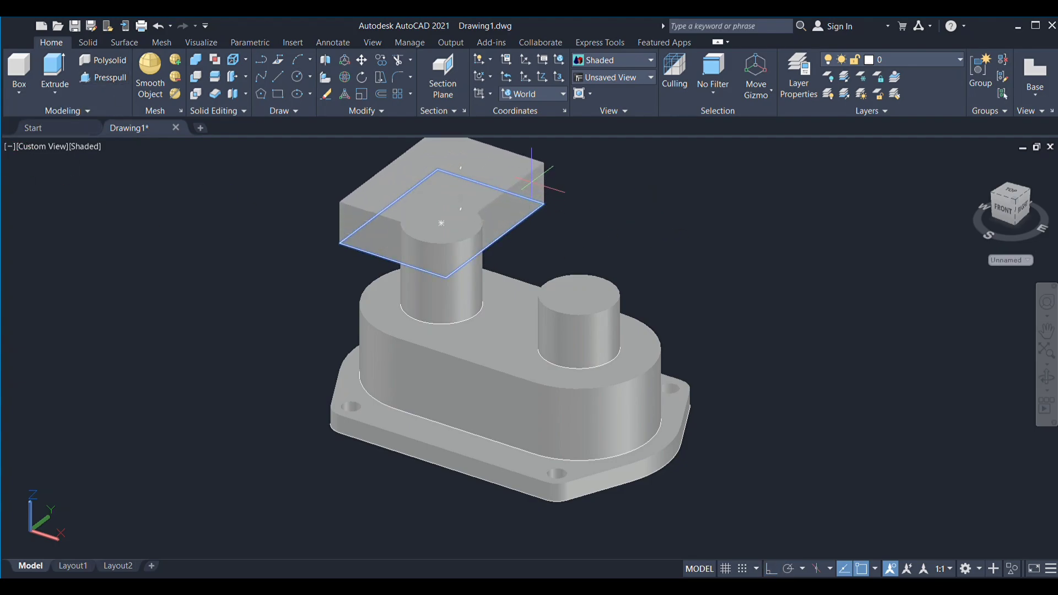
{"action": "left_click", "coordinate": [532, 188]}
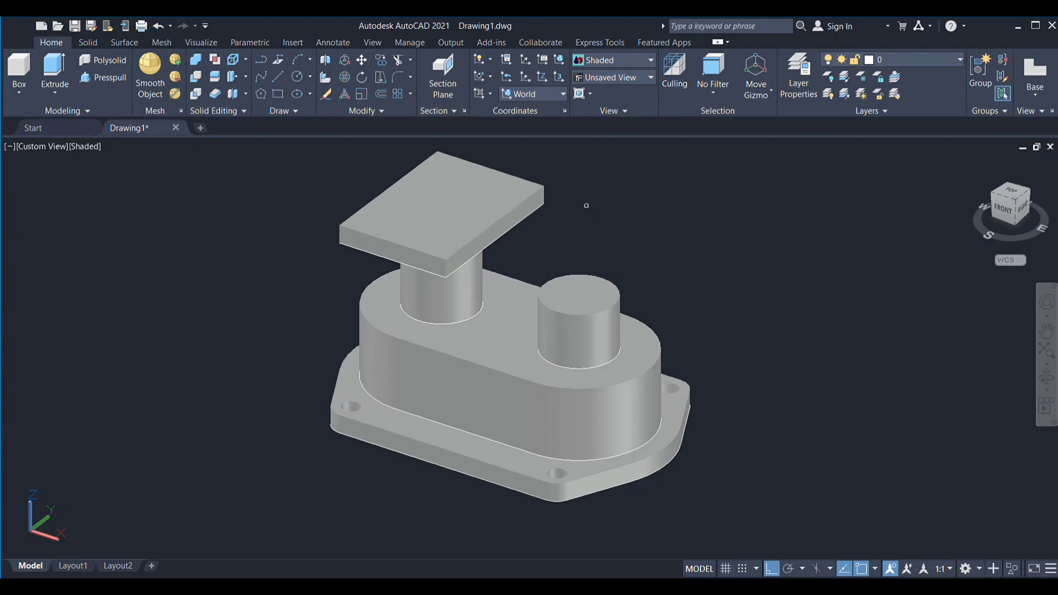
{"action": "left_click", "coordinate": [447, 269]}
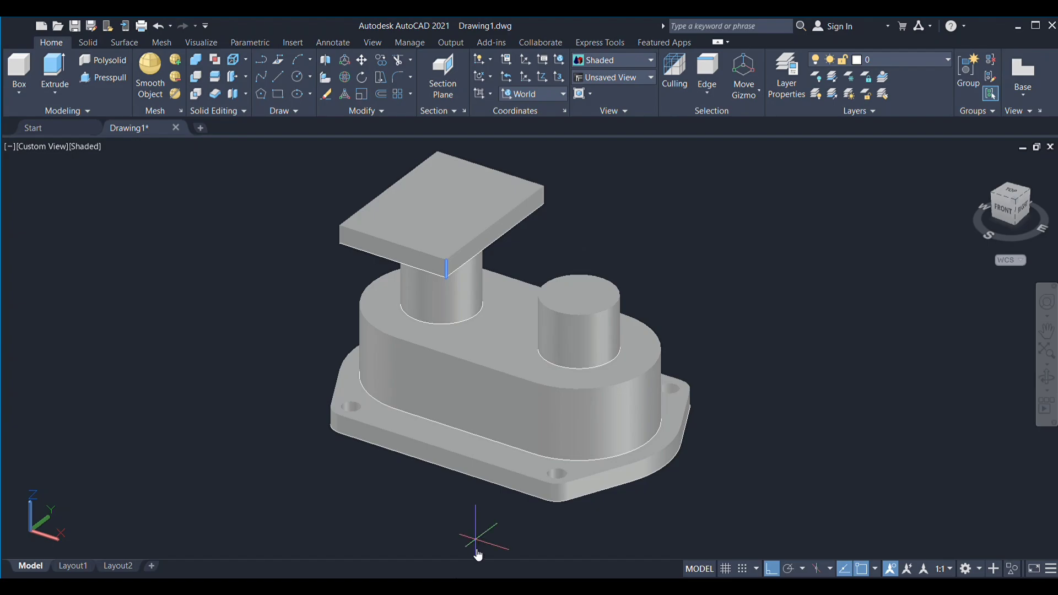
{"action": "key", "text": "Escape"}
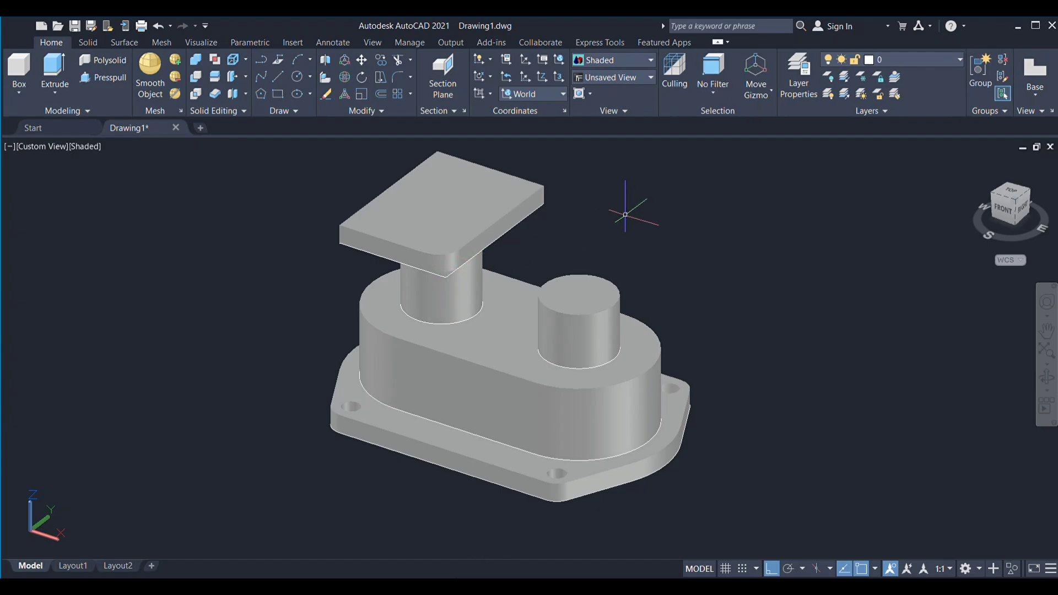
{"action": "middle_click_drag", "start_coordinate": [609, 248], "coordinate": [448, 247], "text": "shift"}
{"action": "key", "text": "Escape"}
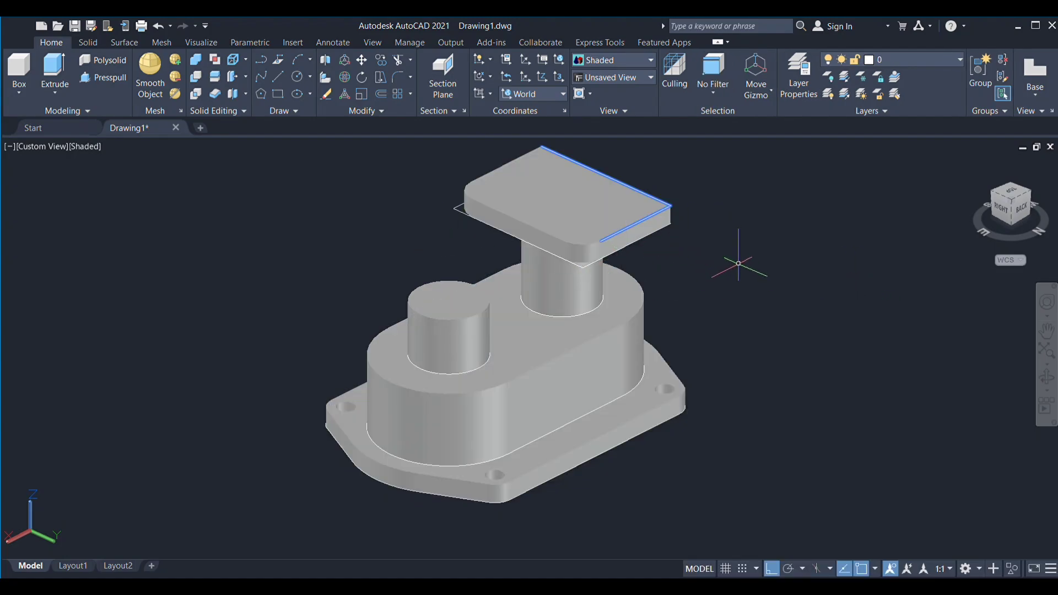
Orbit around the part to inspect the rounded top plate from several angles
{"action": "scroll", "coordinate": [740, 252], "scroll_direction": "down", "scroll_amount": 3}
{"action": "middle_click_drag", "start_coordinate": [740, 252], "coordinate": [792, 318], "text": "shift"}
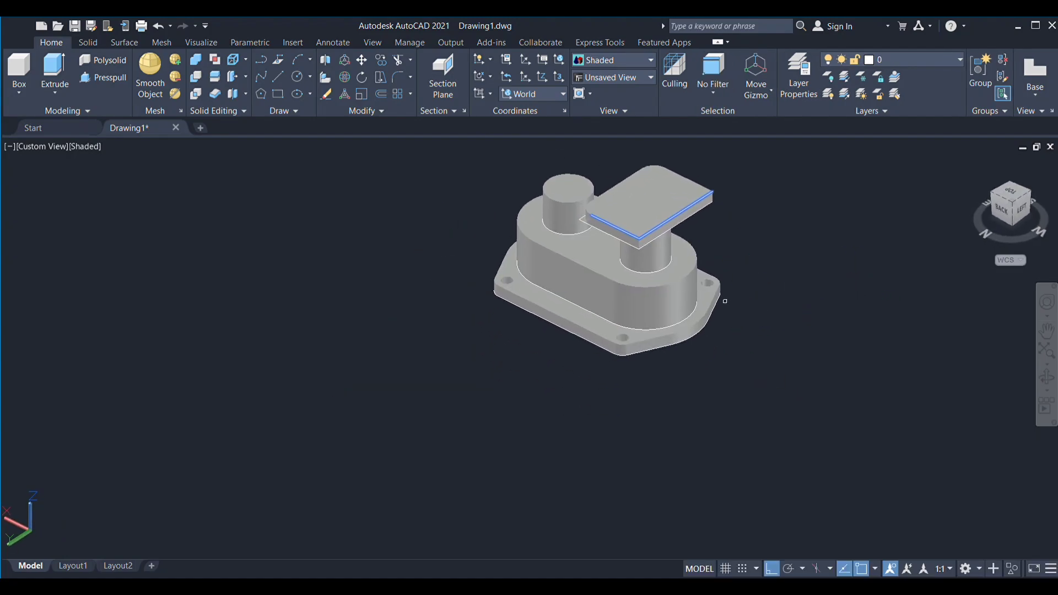
{"action": "scroll", "coordinate": [638, 245], "scroll_direction": "up", "scroll_amount": 5}
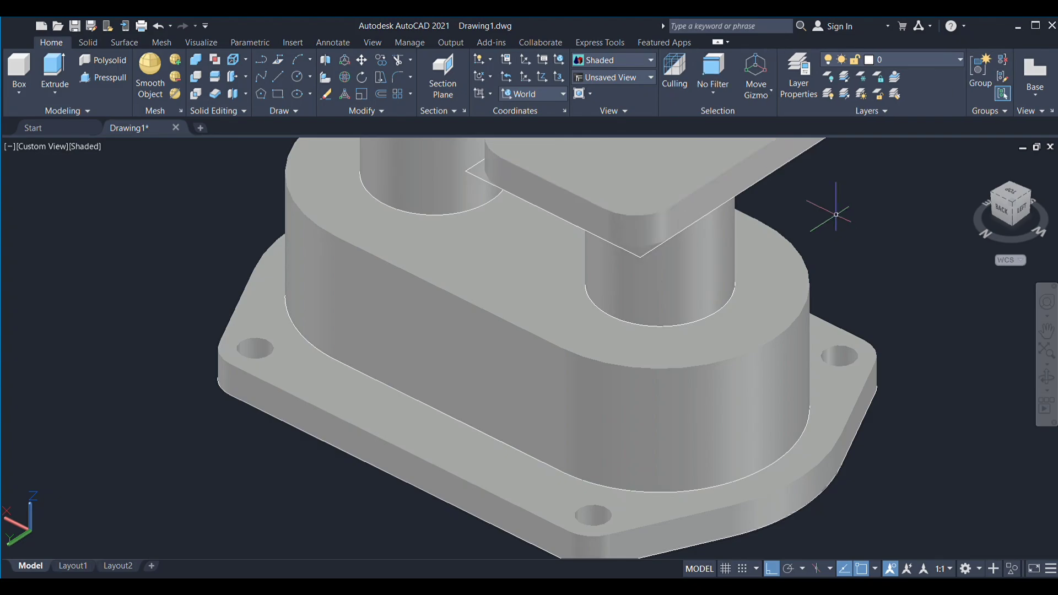
{"action": "scroll", "coordinate": [866, 234], "scroll_direction": "down", "scroll_amount": 5}
{"action": "mouse_move", "coordinate": [866, 233]}
{"action": "middle_mouse_down", "text": "shift"}
{"action": "mouse_move", "coordinate": [827, 291]}
{"action": "mouse_move", "coordinate": [796, 307]}
{"action": "mouse_move", "coordinate": [764, 234]}
{"action": "middle_mouse_up", "text": "shift"}
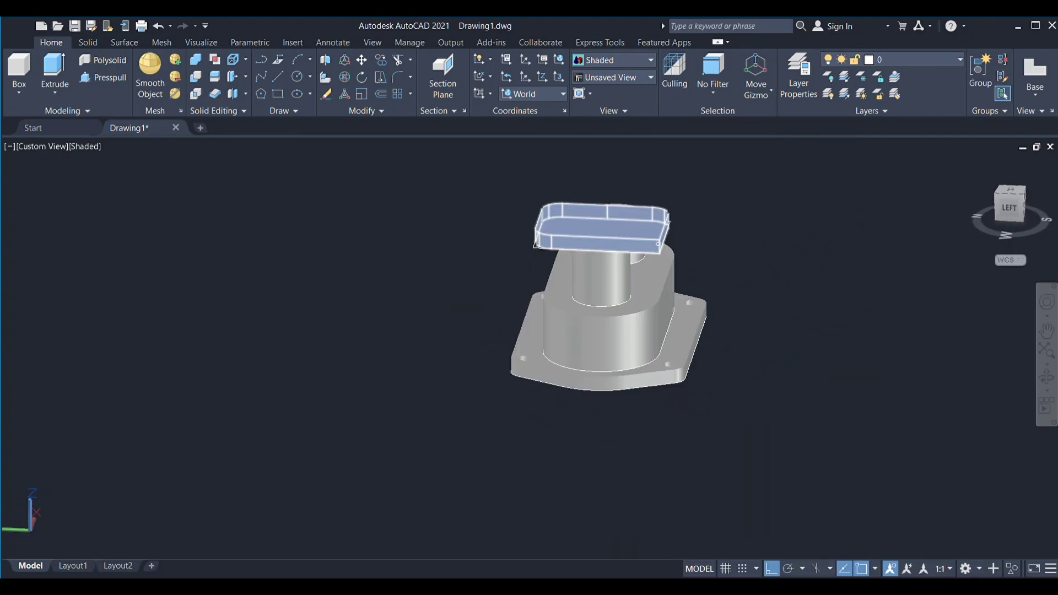
{"action": "scroll", "coordinate": [717, 229], "scroll_direction": "down", "scroll_amount": 3}
{"action": "scroll", "coordinate": [744, 242], "scroll_direction": "up", "scroll_amount": 2}
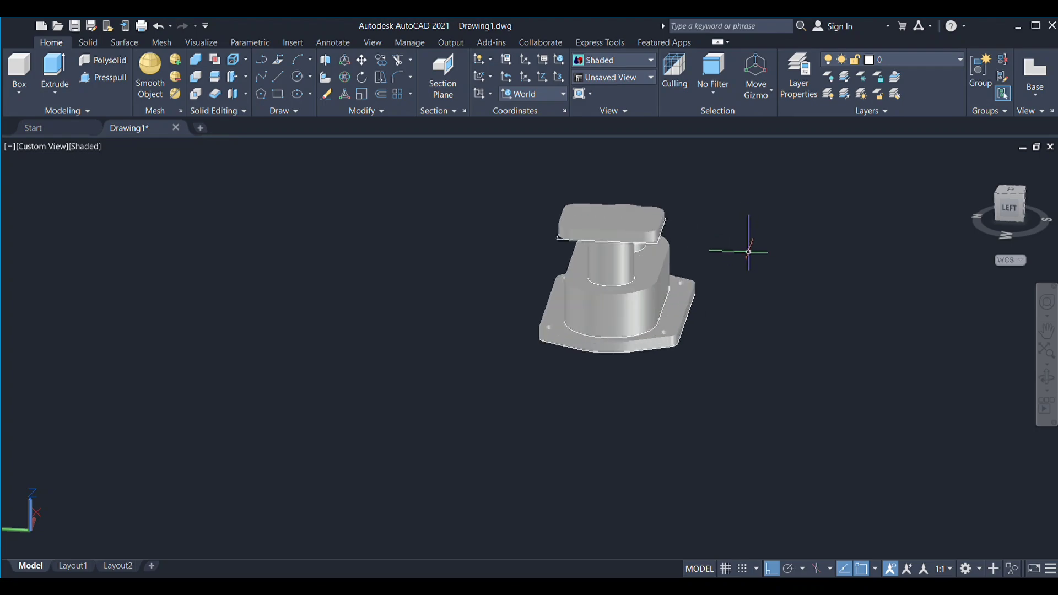
{"action": "mouse_move", "coordinate": [749, 252]}
{"action": "middle_mouse_down", "text": "shift"}
{"action": "mouse_move", "coordinate": [829, 289]}
{"action": "mouse_move", "coordinate": [776, 270]}
{"action": "middle_mouse_up", "text": "shift"}
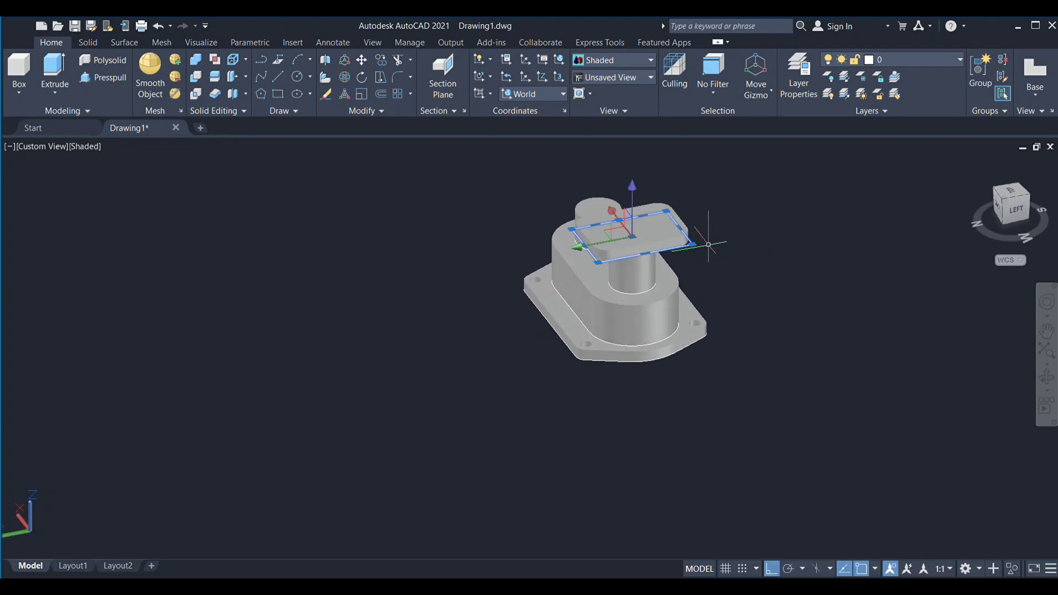
{"action": "scroll", "coordinate": [739, 259], "scroll_direction": "up", "scroll_amount": 2}
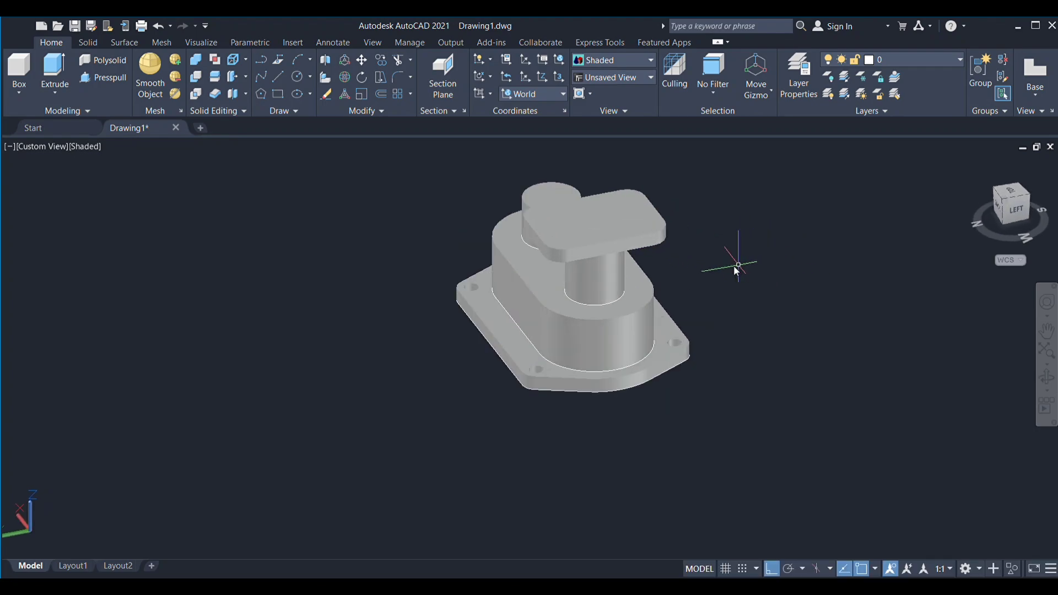
Delete the diagonal construction line across the top plate, leaving only its circle
{"action": "left_click", "coordinate": [594, 232]}
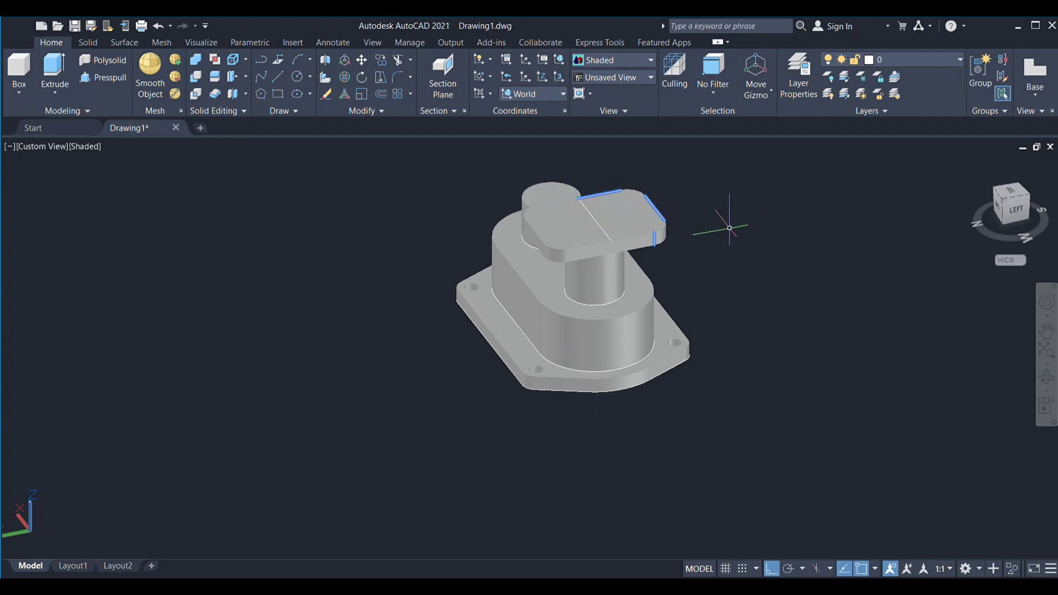
{"action": "left_click", "coordinate": [594, 219]}
{"action": "scroll", "coordinate": [629, 243], "scroll_direction": "up", "scroll_amount": 2}
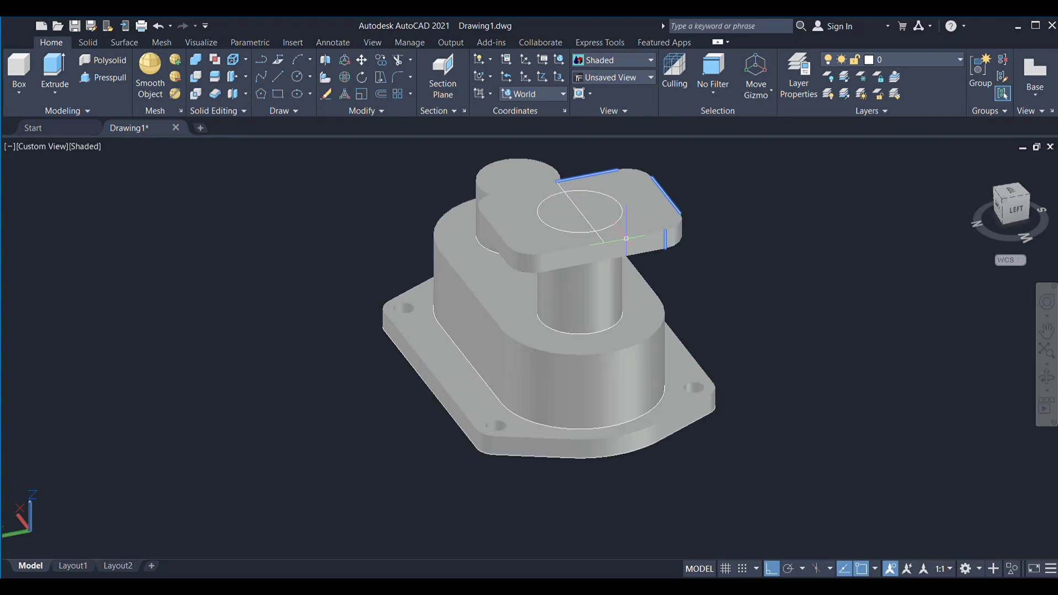
{"action": "scroll", "coordinate": [585, 241], "scroll_direction": "up", "scroll_amount": 3}
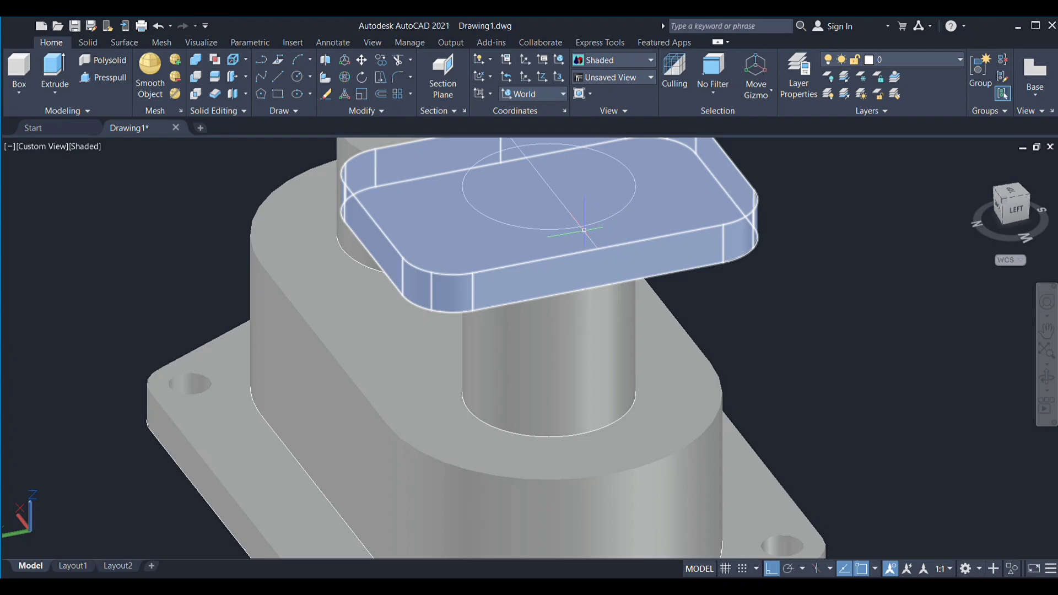
{"action": "scroll", "coordinate": [496, 275], "scroll_direction": "down", "scroll_amount": 2}
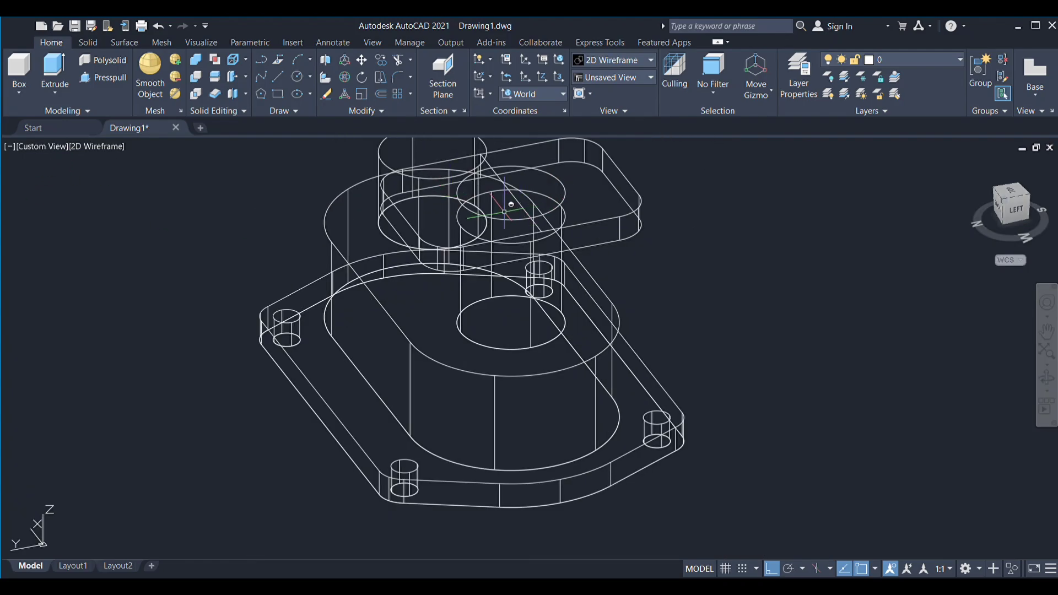
{"action": "left_click", "coordinate": [512, 192]}
{"action": "key", "text": "Delete"}
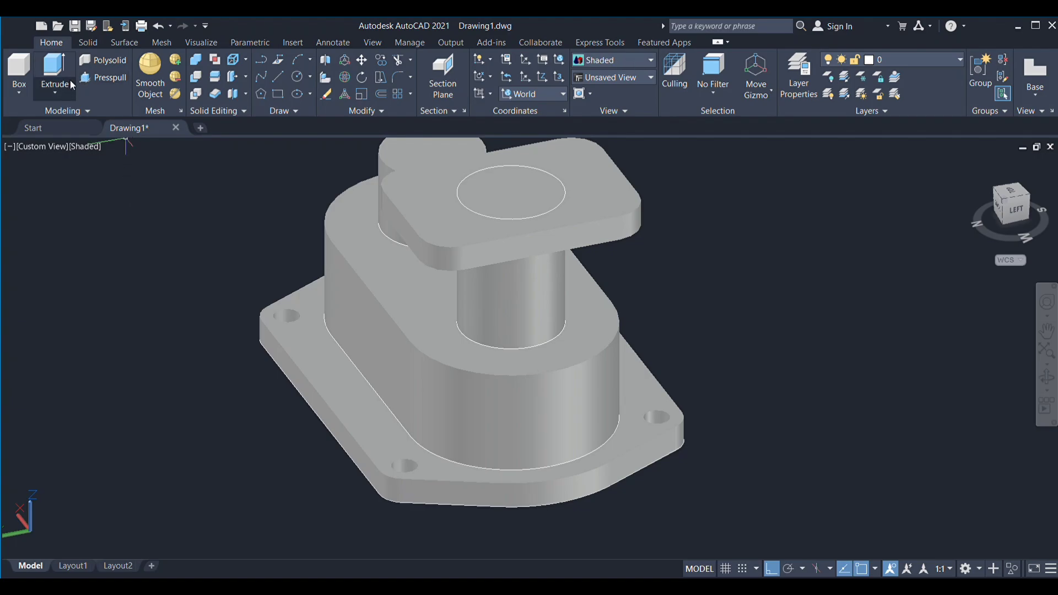
Presspull the top-plate circle upward into a short round boss
{"action": "left_click", "coordinate": [102, 78]}
{"action": "left_click", "coordinate": [522, 189]}
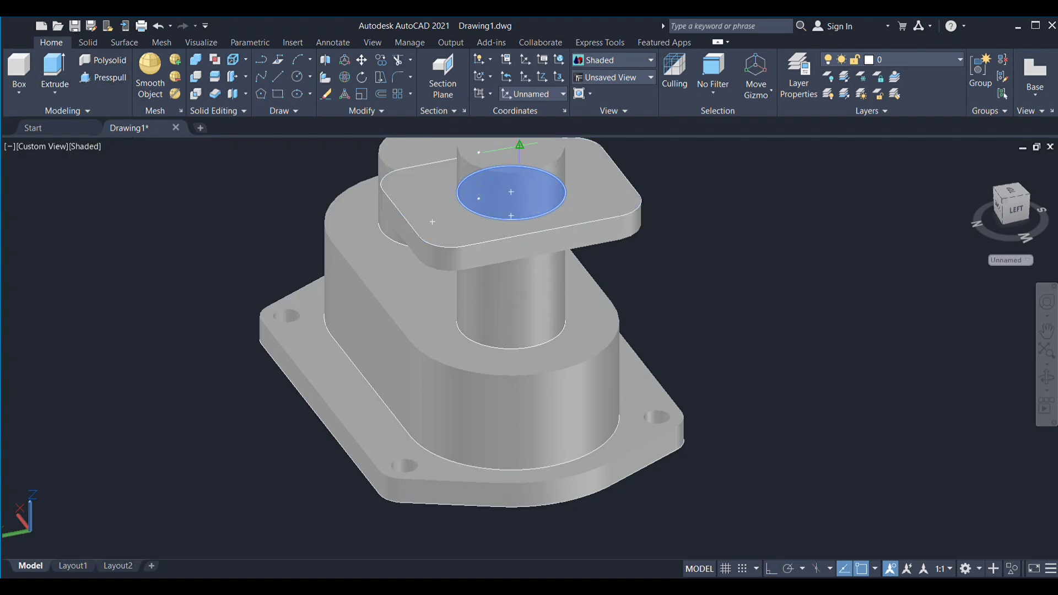
{"action": "left_click", "coordinate": [520, 153]}
{"action": "scroll", "coordinate": [685, 154], "scroll_direction": "down", "scroll_amount": 1}
{"action": "middle_click_drag", "start_coordinate": [685, 165], "coordinate": [732, 259]}
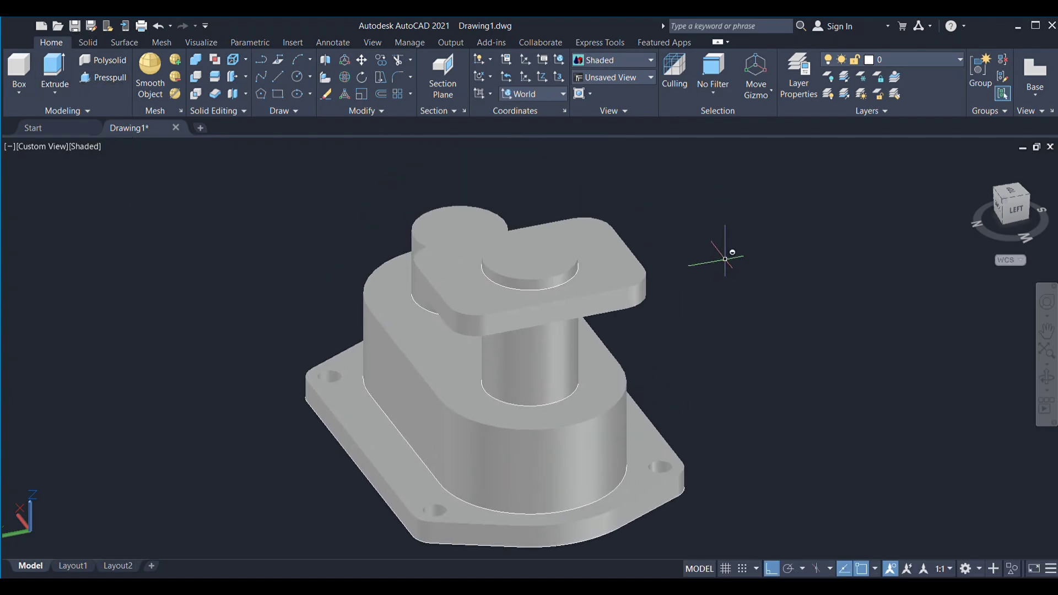
Draw a smaller concentric circle at the boss centre for the hole
{"action": "left_click", "coordinate": [530, 255]}
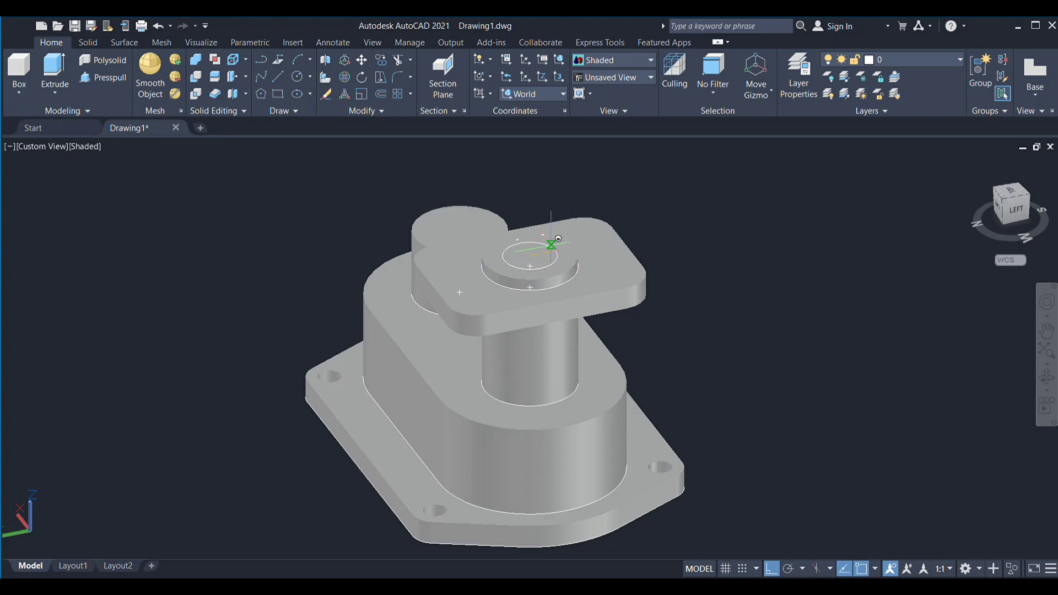
{"action": "left_click", "coordinate": [552, 249]}
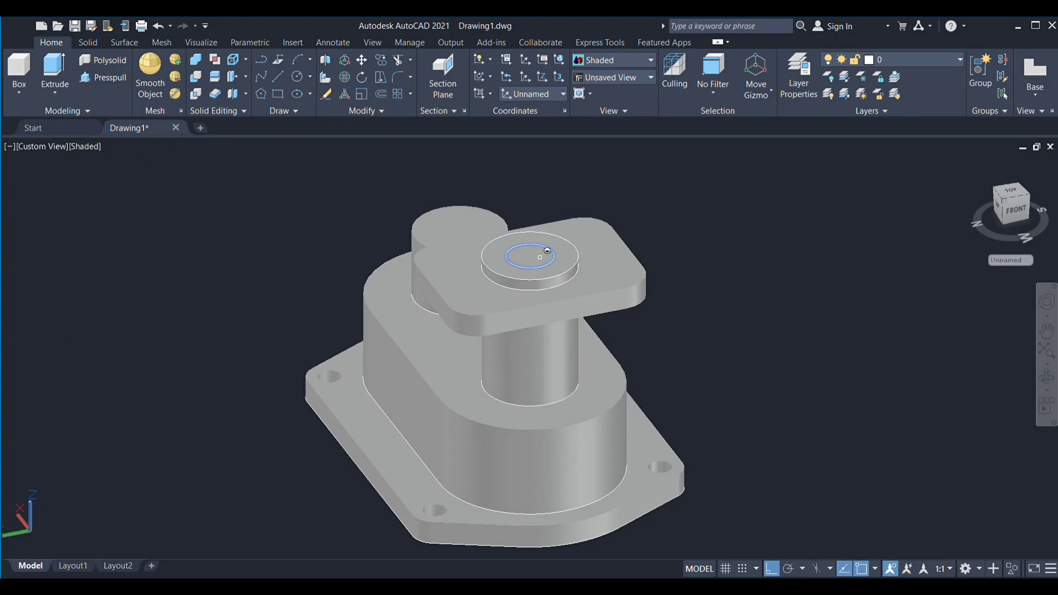
{"action": "scroll", "coordinate": [643, 456], "scroll_direction": "down", "scroll_amount": 3}
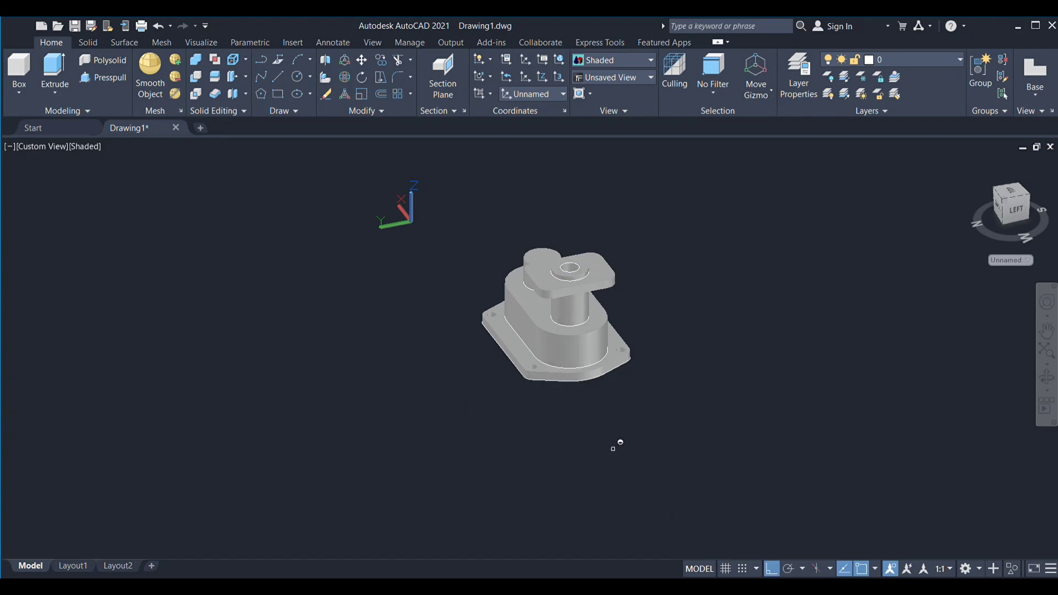
{"action": "middle_click_drag", "start_coordinate": [617, 442], "coordinate": [608, 262], "text": "shift"}
{"action": "scroll", "coordinate": [561, 315], "scroll_direction": "up", "scroll_amount": 5}
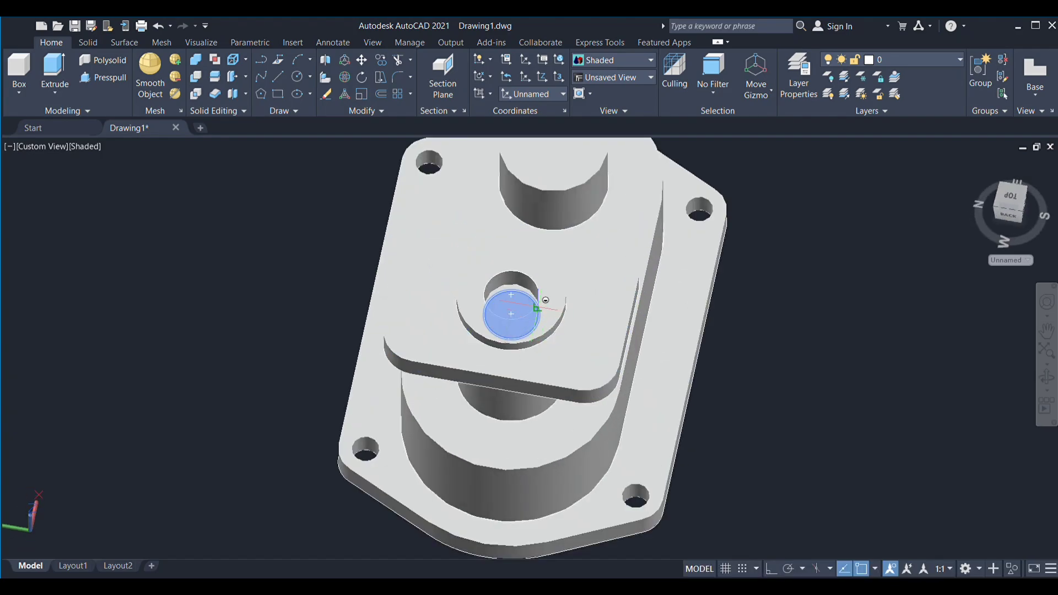
{"action": "scroll", "coordinate": [513, 507], "scroll_direction": "down", "scroll_amount": 6}
{"action": "mouse_move", "coordinate": [514, 507]}
{"action": "middle_mouse_down"}
{"action": "mouse_move", "coordinate": [630, 356]}
{"action": "mouse_move", "coordinate": [643, 432]}
{"action": "mouse_move", "coordinate": [634, 362]}
{"action": "middle_mouse_up"}
{"action": "mouse_move", "coordinate": [619, 415]}
{"action": "middle_mouse_down", "text": "shift"}
{"action": "mouse_move", "coordinate": [633, 332]}
{"action": "mouse_move", "coordinate": [628, 477]}
{"action": "mouse_move", "coordinate": [557, 458]}
{"action": "mouse_move", "coordinate": [586, 480]}
{"action": "middle_mouse_up", "text": "shift"}
Orbit the model and set a straight-on Front view
{"action": "scroll", "coordinate": [657, 319], "scroll_direction": "up", "scroll_amount": 1}
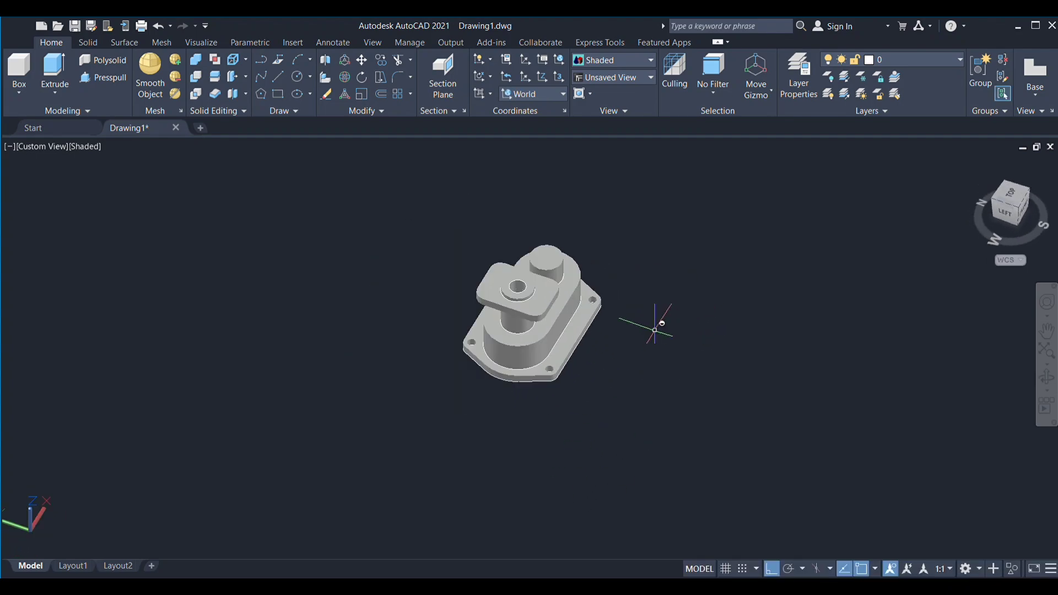
{"action": "scroll", "coordinate": [645, 315], "scroll_direction": "up", "scroll_amount": 3}
{"action": "scroll", "coordinate": [650, 336], "scroll_direction": "down", "scroll_amount": 4}
{"action": "mouse_move", "coordinate": [658, 362]}
{"action": "middle_mouse_down", "text": "shift"}
{"action": "mouse_move", "coordinate": [858, 408]}
{"action": "mouse_move", "coordinate": [52, 153]}
{"action": "middle_mouse_up", "text": "shift"}
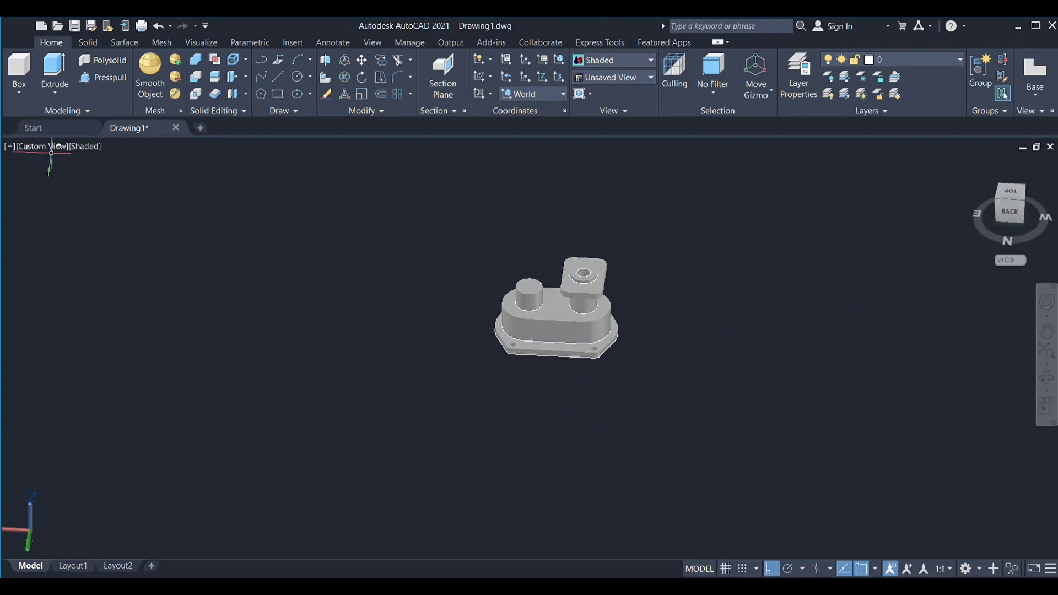
{"action": "key", "text": "Return"}
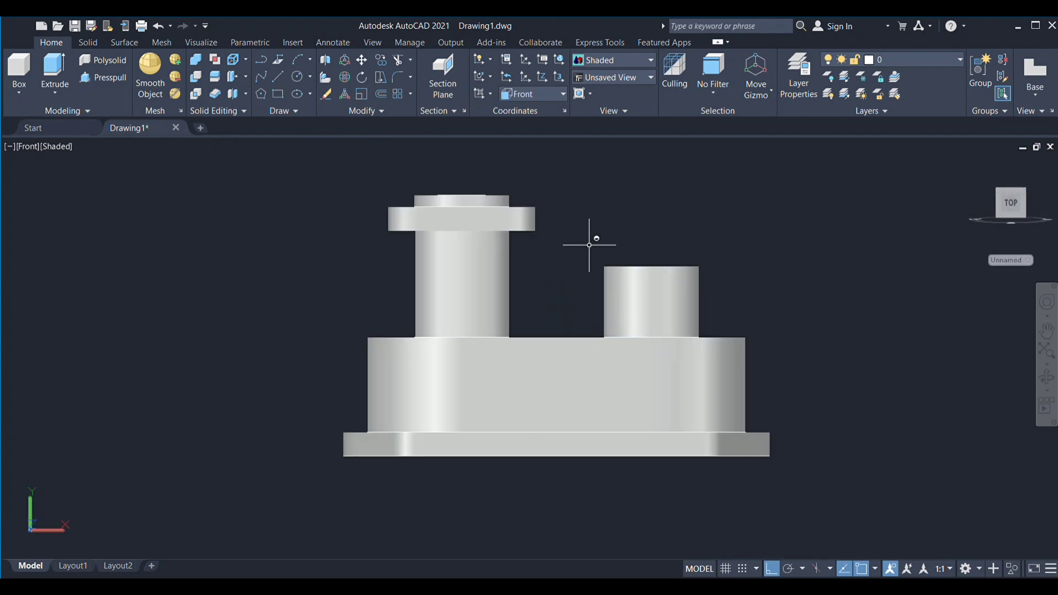
{"action": "left_click", "coordinate": [278, 82]}
{"action": "left_click", "coordinate": [561, 299]}
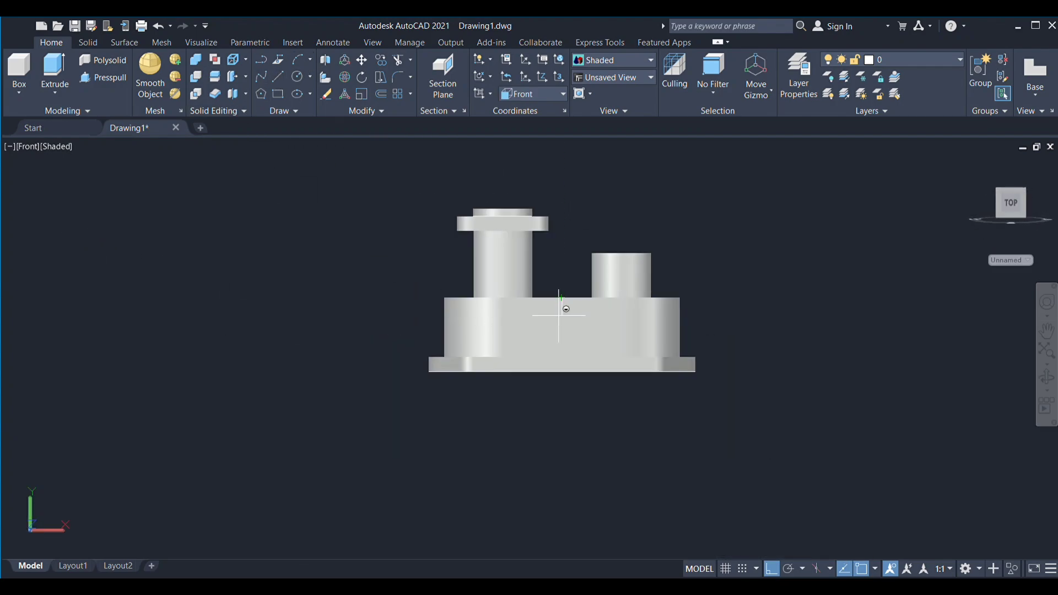
{"action": "left_click", "coordinate": [562, 357]}
{"action": "key", "text": "Escape"}
Place a circle at the centre of the base block's front face
{"action": "key", "text": "space"}
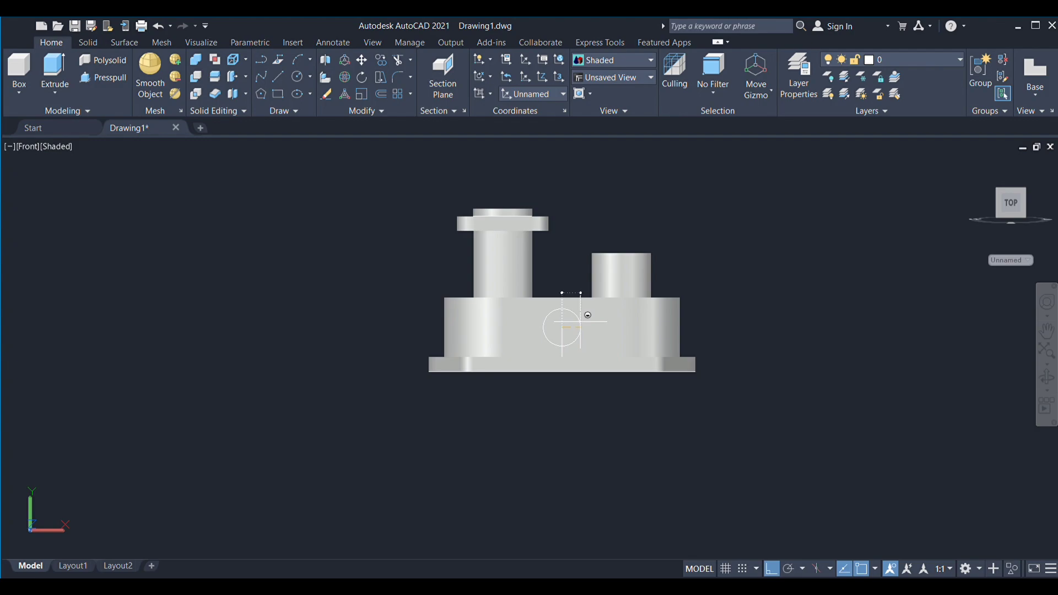
{"action": "left_click", "coordinate": [577, 329]}
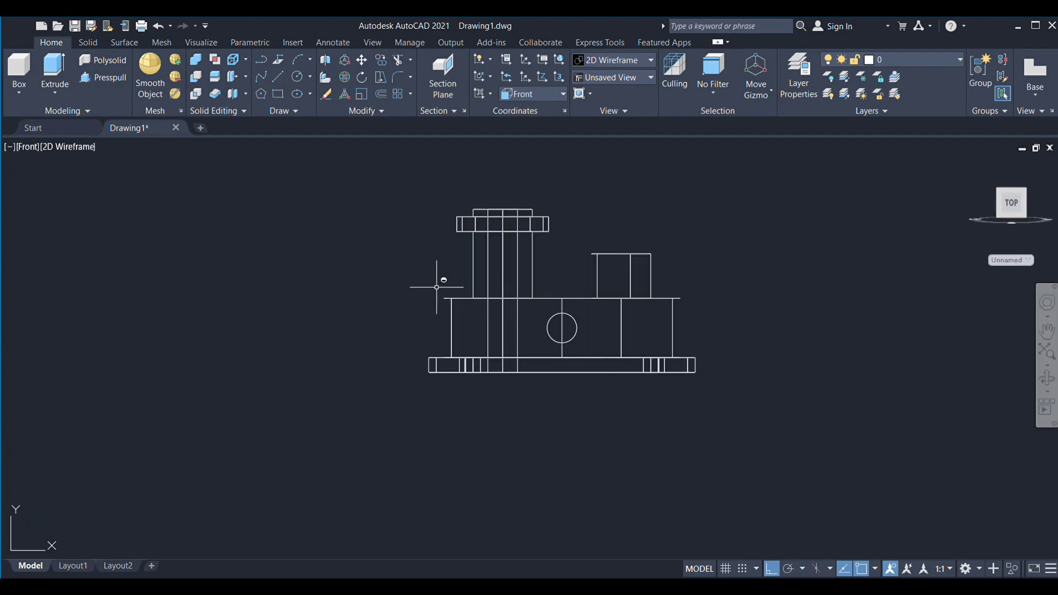
{"action": "key", "text": "Escape"}
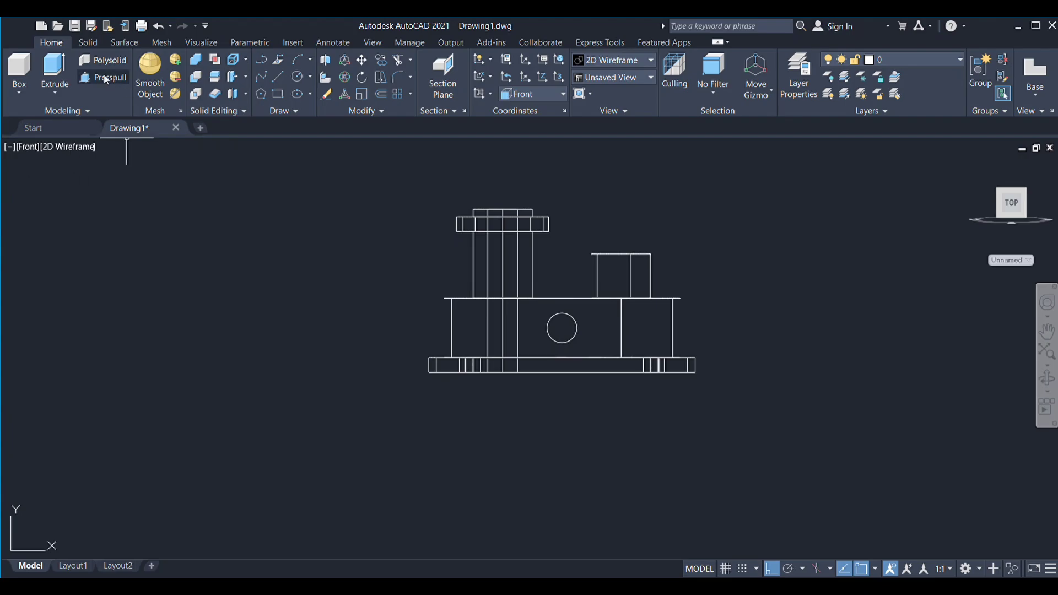
Presspull the front-face circle outward, then pull its end face further to lengthen the pin
{"action": "left_click", "coordinate": [104, 78]}
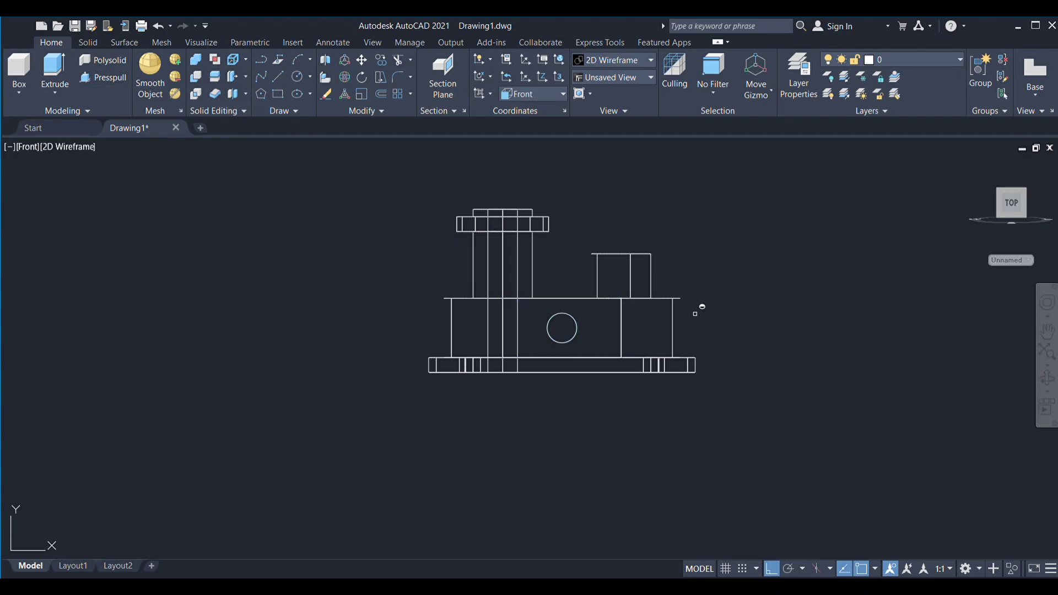
{"action": "middle_click_drag", "start_coordinate": [697, 319], "coordinate": [560, 291], "text": "shift"}
{"action": "scroll", "coordinate": [518, 334], "scroll_direction": "up", "scroll_amount": 5}
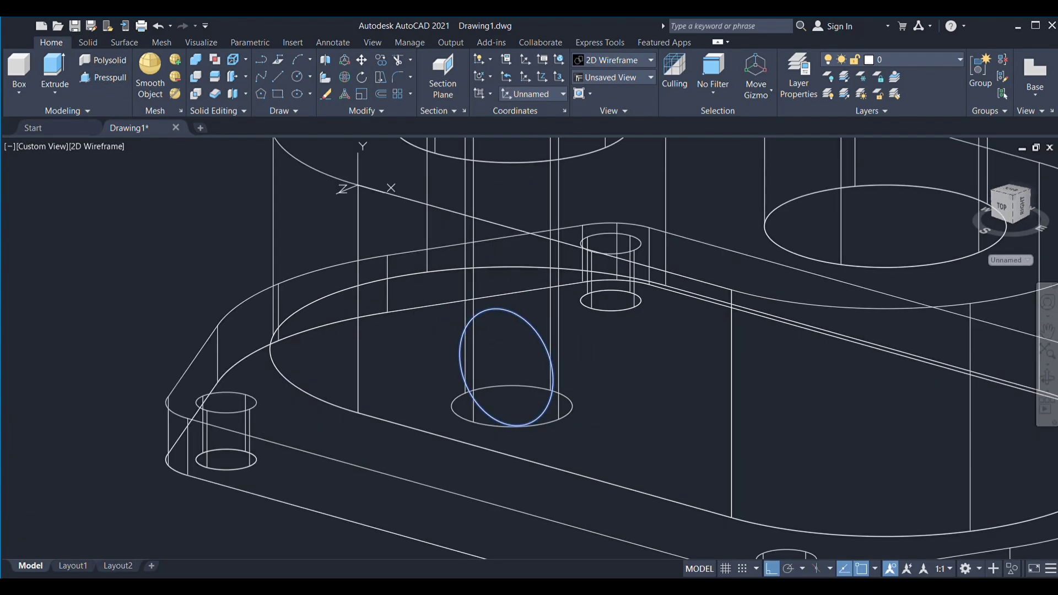
{"action": "scroll", "coordinate": [779, 314], "scroll_direction": "down", "scroll_amount": 6}
{"action": "mouse_move", "coordinate": [957, 264]}
{"action": "middle_mouse_down"}
{"action": "mouse_move", "coordinate": [961, 292]}
{"action": "mouse_move", "coordinate": [673, 307]}
{"action": "mouse_move", "coordinate": [572, 347]}
{"action": "middle_mouse_up"}
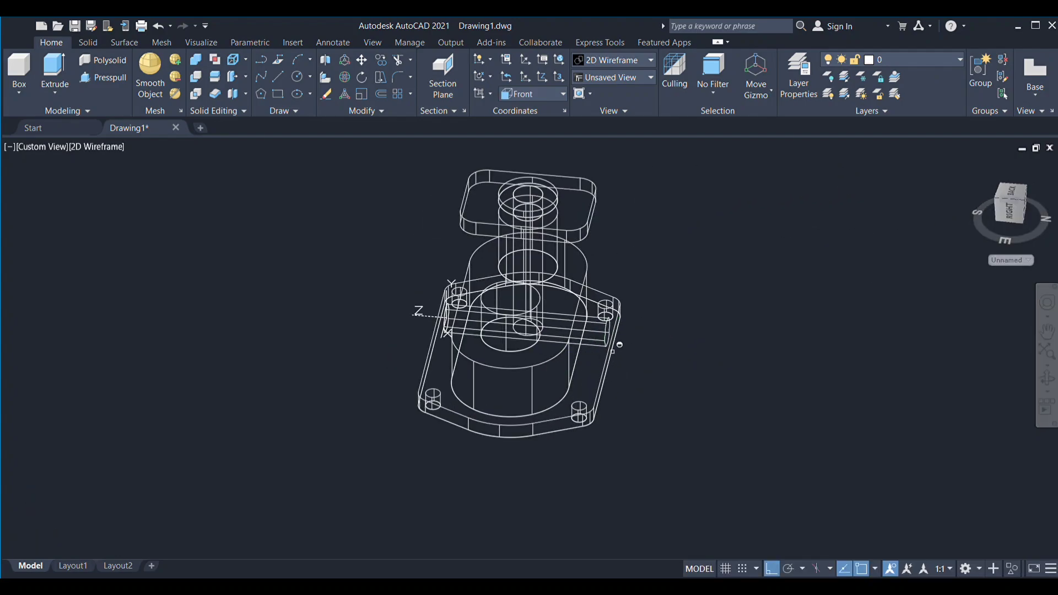
{"action": "middle_click_drag", "start_coordinate": [339, 440], "coordinate": [453, 308], "text": "shift"}
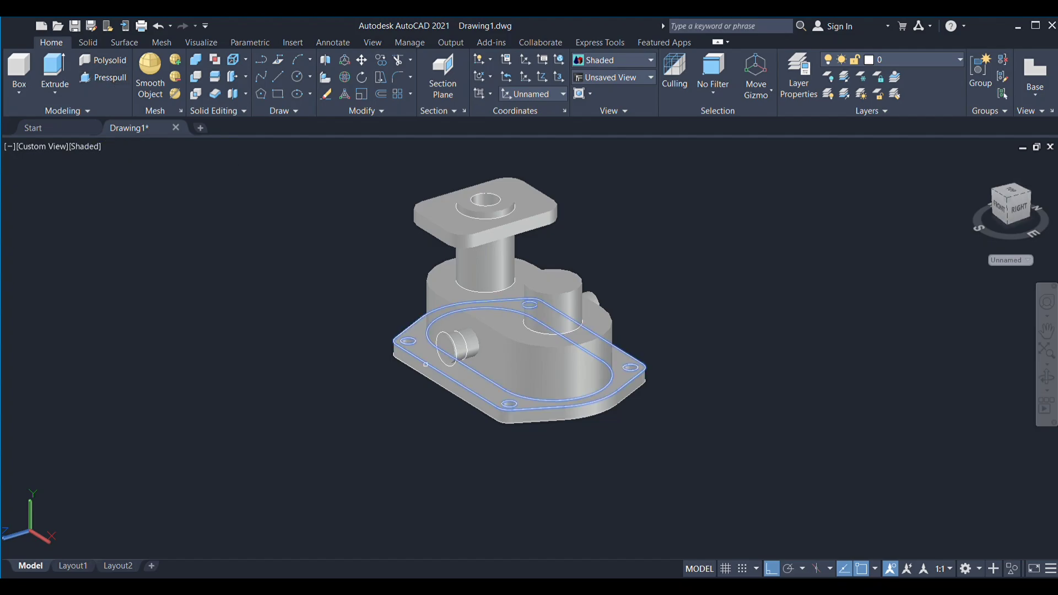
{"action": "scroll", "coordinate": [443, 331], "scroll_direction": "up", "scroll_amount": 5}
{"action": "left_click", "coordinate": [449, 314]}
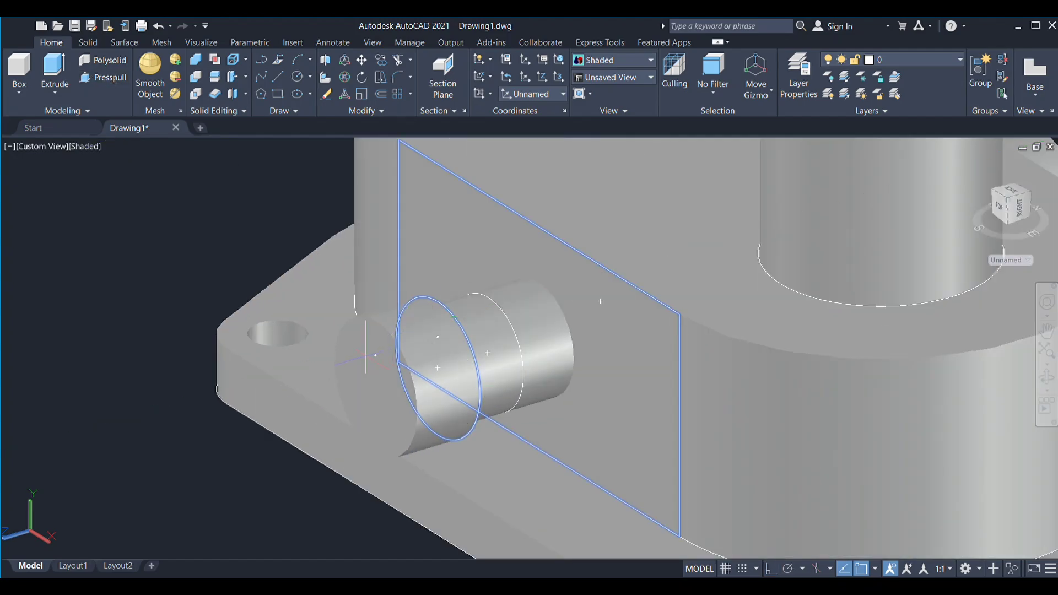
{"action": "left_click", "coordinate": [365, 361]}
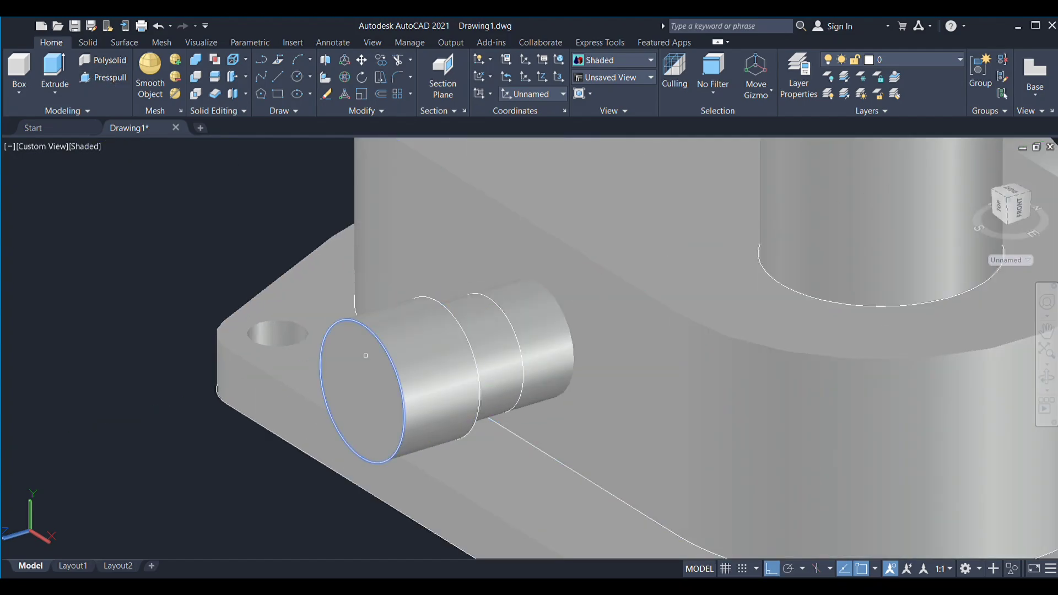
Zoom to the model's extents and switch to the Back view
{"action": "middle_click", "coordinate": [365, 356]}
{"action": "middle_click", "coordinate": [365, 356]}
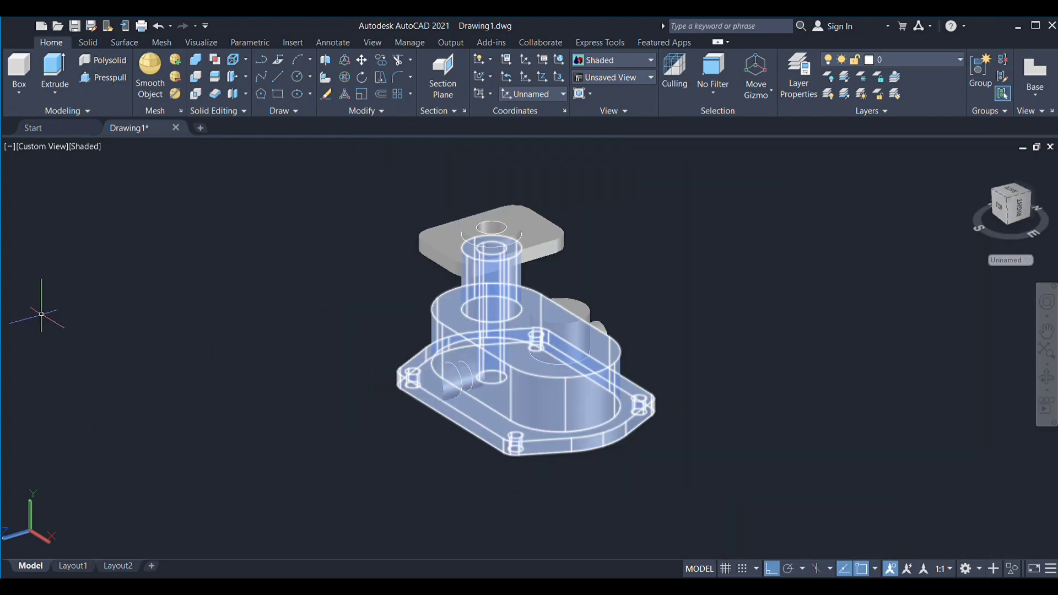
{"action": "left_click", "coordinate": [35, 150]}
{"action": "left_click", "coordinate": [70, 243]}
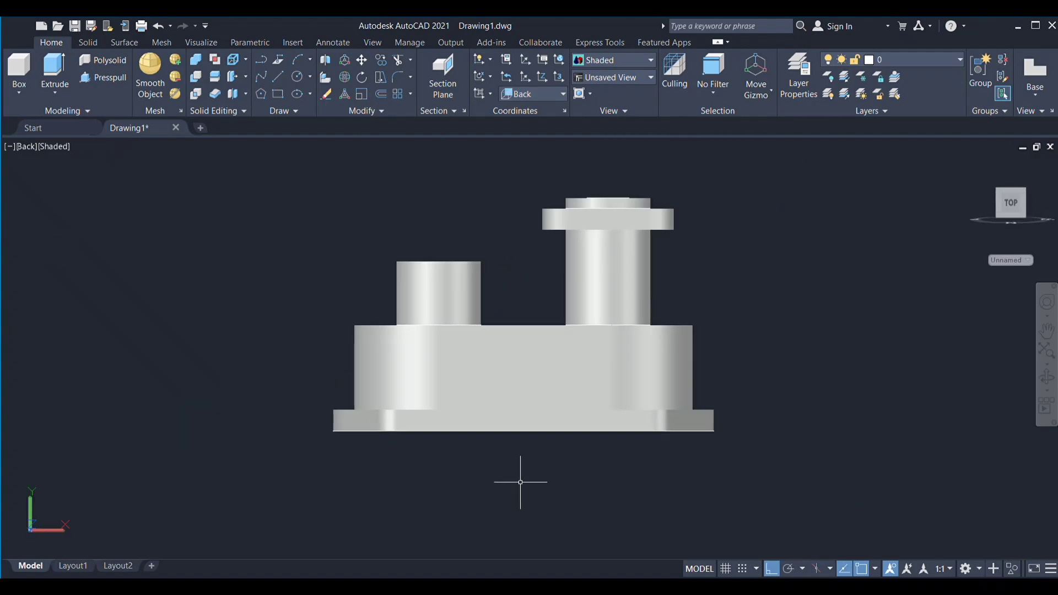
Draw a wider circle on the pin's end face and pull it out into a larger cylinder
{"action": "mouse_move", "coordinate": [520, 482]}
{"action": "middle_mouse_down", "text": "shift"}
{"action": "mouse_move", "coordinate": [581, 491]}
{"action": "mouse_move", "coordinate": [21, 445]}
{"action": "middle_mouse_up", "text": "shift"}
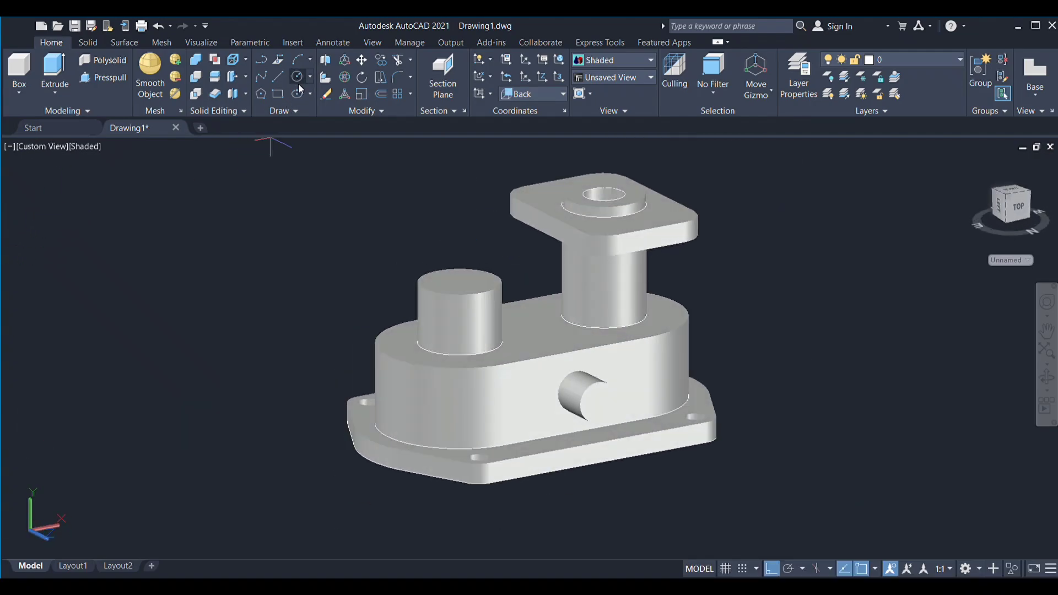
{"action": "left_click", "coordinate": [299, 86]}
{"action": "left_click", "coordinate": [598, 403]}
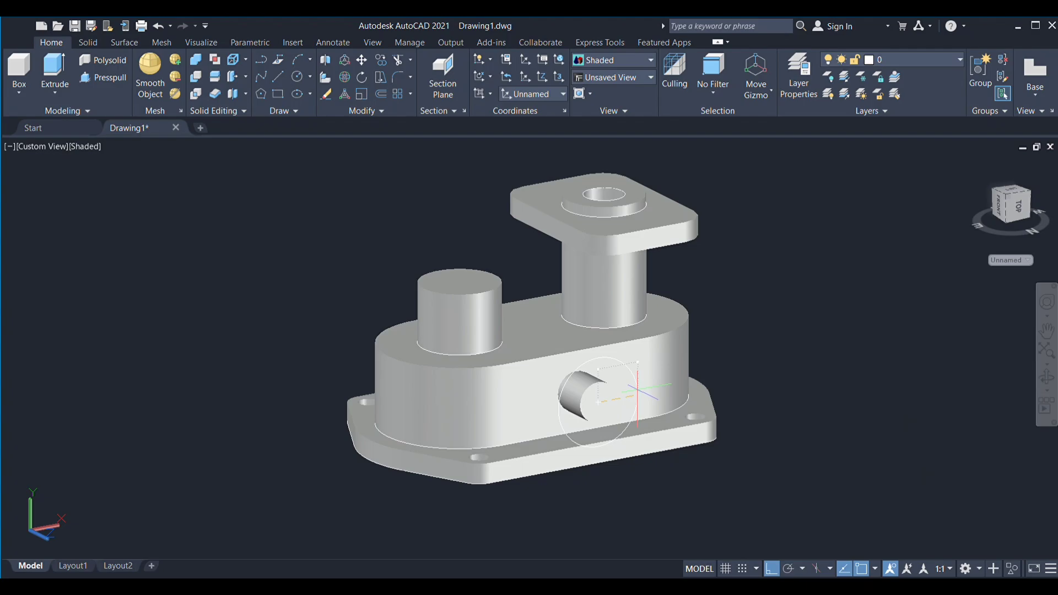
{"action": "left_click", "coordinate": [637, 390]}
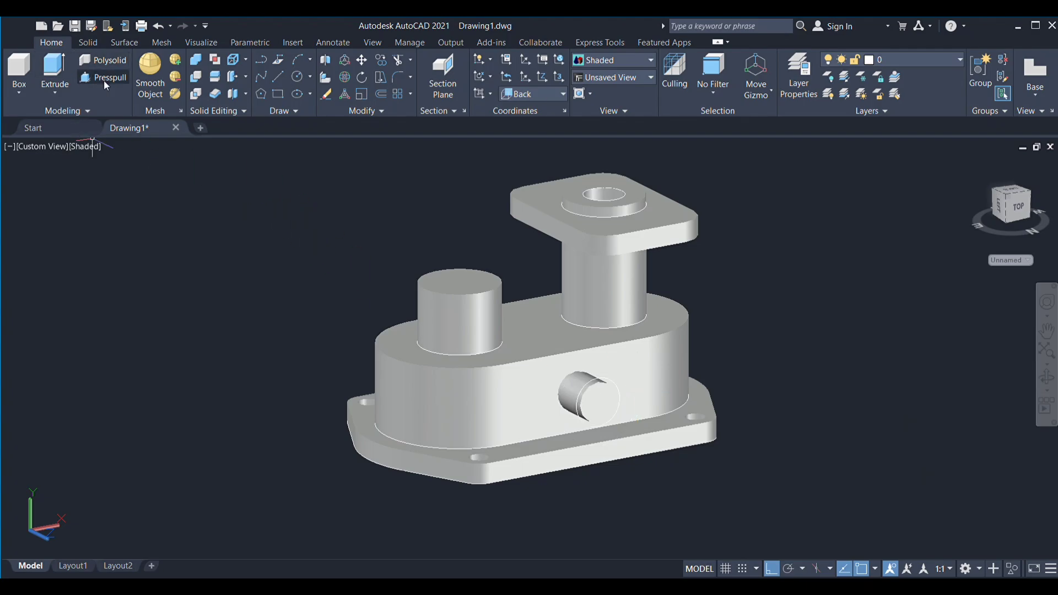
{"action": "scroll", "coordinate": [587, 386], "scroll_direction": "up", "scroll_amount": 5}
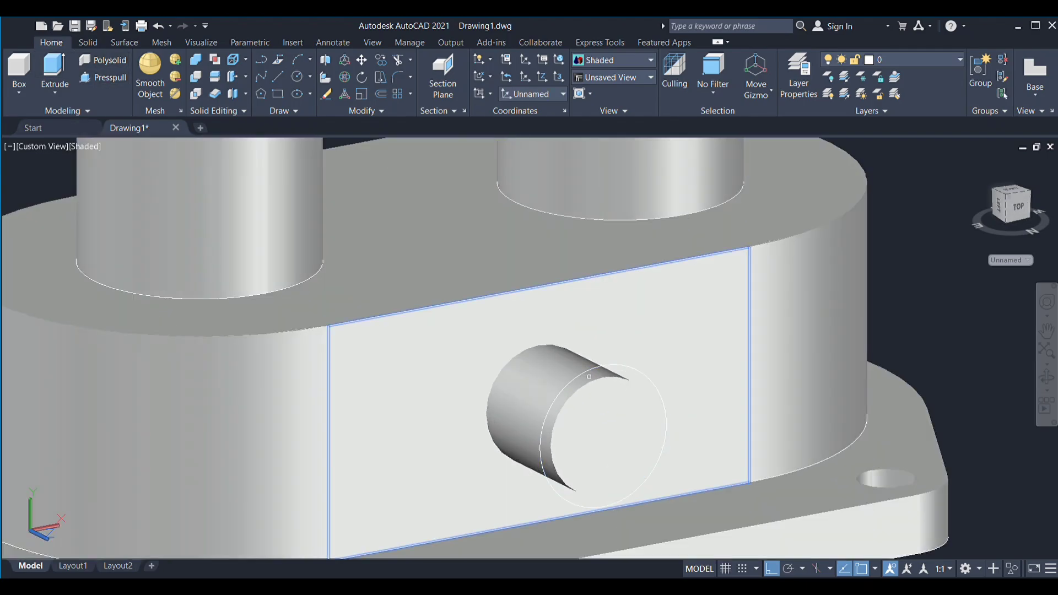
{"action": "left_click", "coordinate": [584, 376]}
{"action": "left_click", "coordinate": [686, 449]}
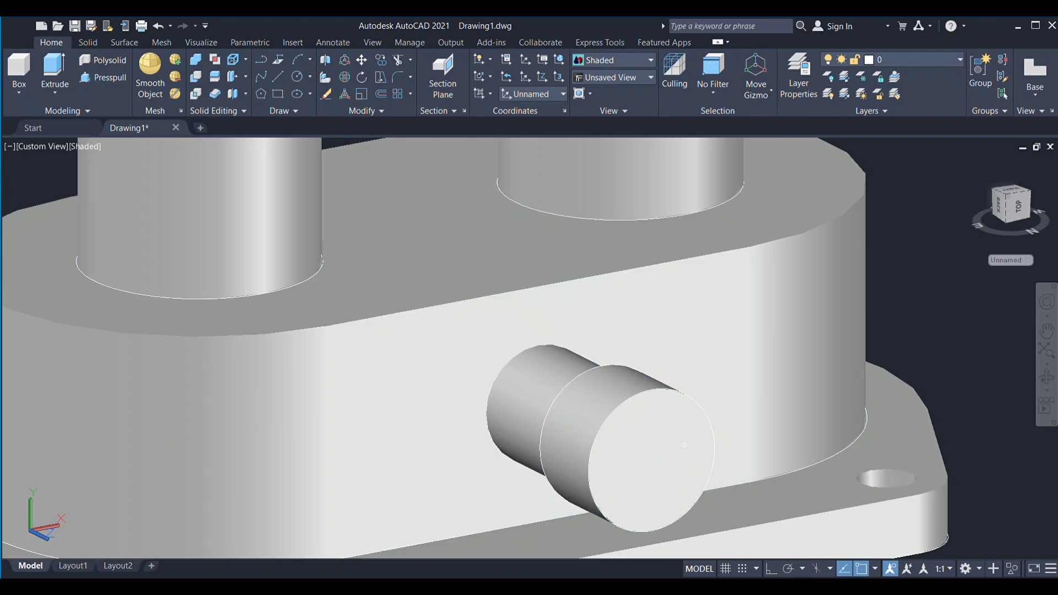
{"action": "scroll", "coordinate": [833, 440], "scroll_direction": "down", "scroll_amount": 6}
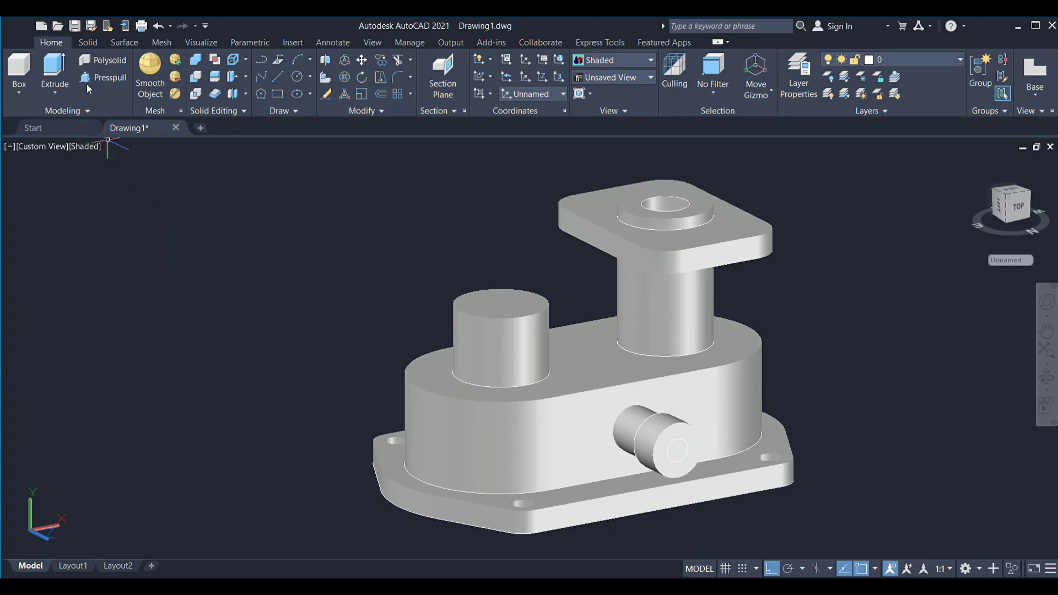
Presspull the boss's inner circle through the housing body to bore a hole
{"action": "left_click", "coordinate": [103, 77]}
{"action": "left_click", "coordinate": [678, 450]}
{"action": "left_click", "coordinate": [245, 248]}
{"action": "scroll", "coordinate": [636, 411], "scroll_direction": "down", "scroll_amount": 2}
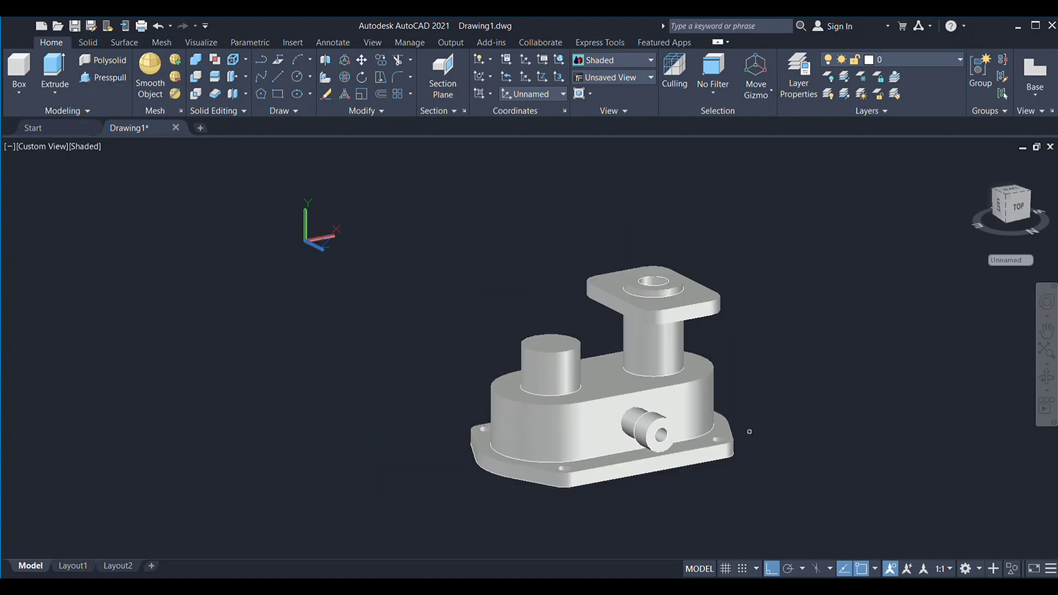
{"action": "mouse_move", "coordinate": [806, 401]}
{"action": "middle_mouse_down", "text": "shift"}
{"action": "mouse_move", "coordinate": [794, 394]}
{"action": "mouse_move", "coordinate": [909, 378]}
{"action": "mouse_move", "coordinate": [787, 381]}
{"action": "mouse_move", "coordinate": [746, 425]}
{"action": "middle_mouse_up", "text": "shift"}
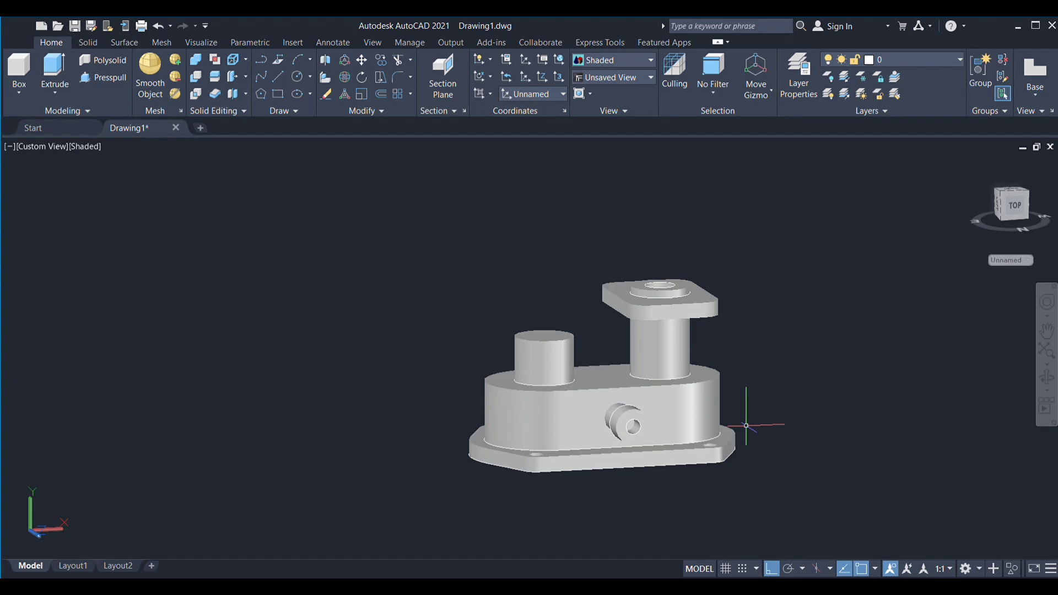
{"action": "left_click", "coordinate": [103, 77]}
{"action": "scroll", "coordinate": [642, 423], "scroll_direction": "up", "scroll_amount": 6}
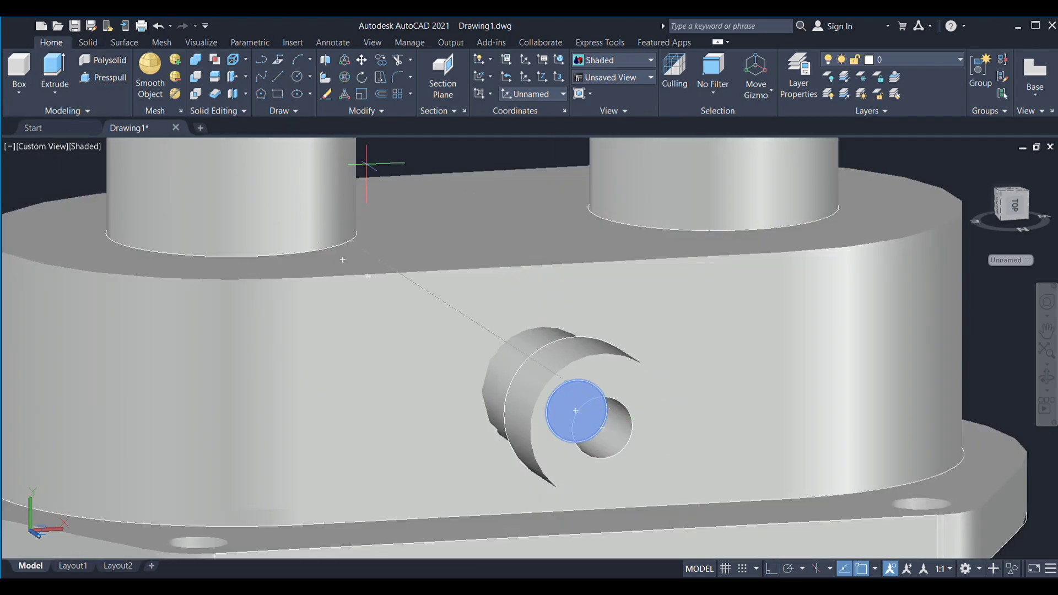
{"action": "scroll", "coordinate": [366, 163], "scroll_direction": "down", "scroll_amount": 6}
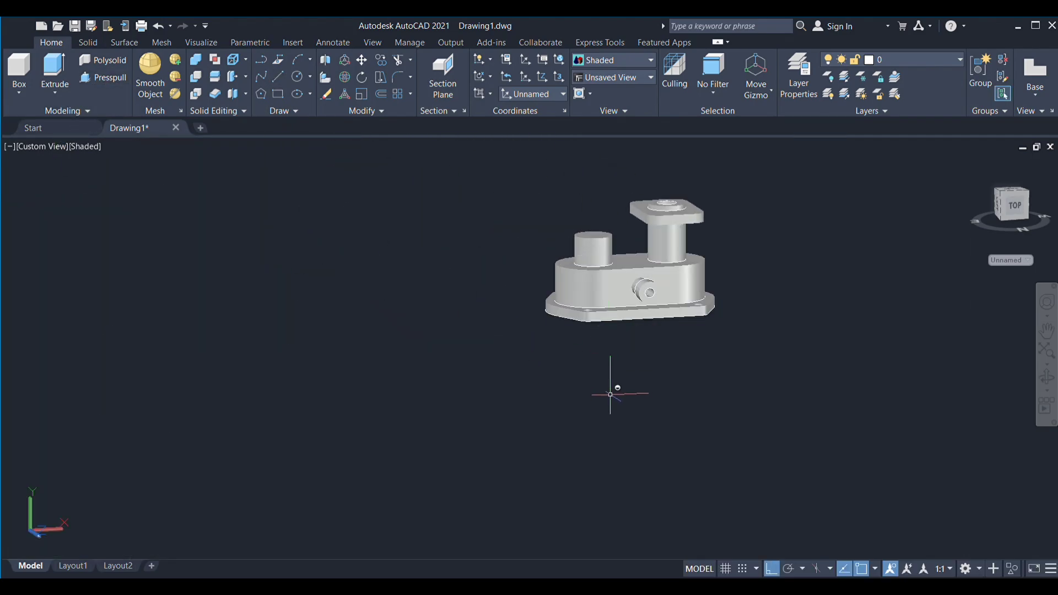
{"action": "scroll", "coordinate": [611, 394], "scroll_direction": "up", "scroll_amount": 3}
{"action": "mouse_move", "coordinate": [788, 369]}
{"action": "middle_mouse_down", "text": "shift"}
{"action": "mouse_move", "coordinate": [852, 277]}
{"action": "mouse_move", "coordinate": [857, 298]}
{"action": "middle_mouse_up", "text": "shift"}
{"action": "key", "text": "Escape"}
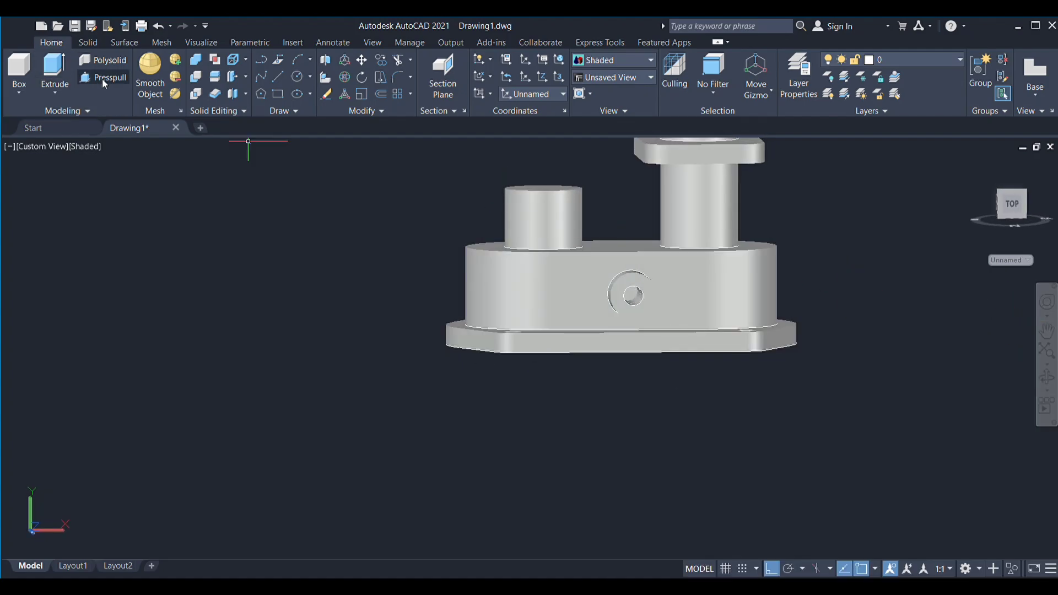
{"action": "scroll", "coordinate": [634, 293], "scroll_direction": "up", "scroll_amount": 3}
{"action": "scroll", "coordinate": [634, 276], "scroll_direction": "up", "scroll_amount": 3}
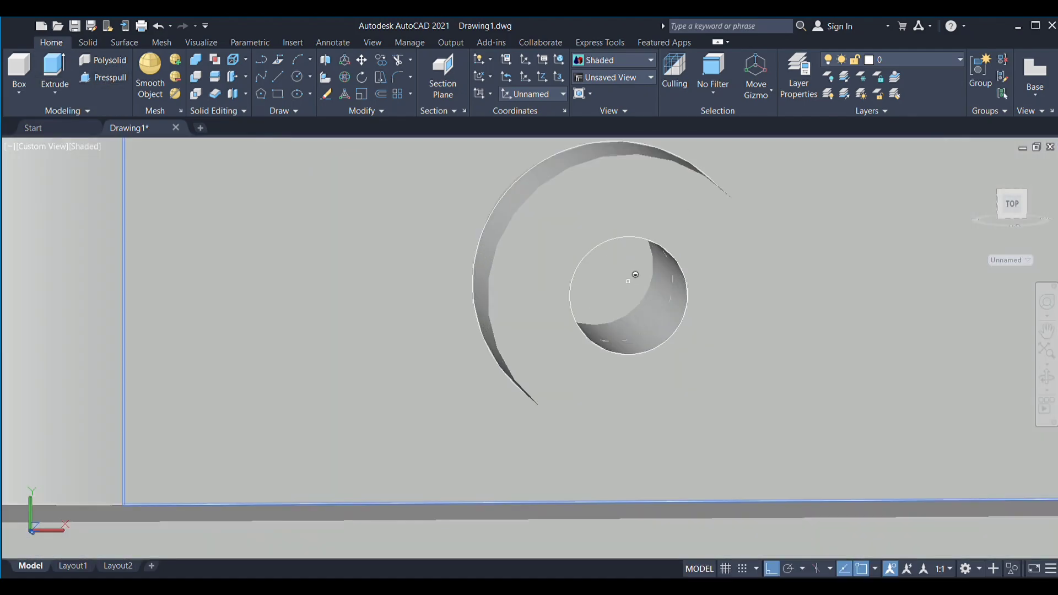
{"action": "scroll", "coordinate": [635, 275], "scroll_direction": "down", "scroll_amount": 6}
{"action": "mouse_move", "coordinate": [883, 307]}
{"action": "middle_mouse_down", "text": "shift"}
{"action": "mouse_move", "coordinate": [858, 491]}
{"action": "mouse_move", "coordinate": [842, 511]}
{"action": "mouse_move", "coordinate": [737, 517]}
{"action": "mouse_move", "coordinate": [806, 491]}
{"action": "middle_mouse_up", "text": "shift"}
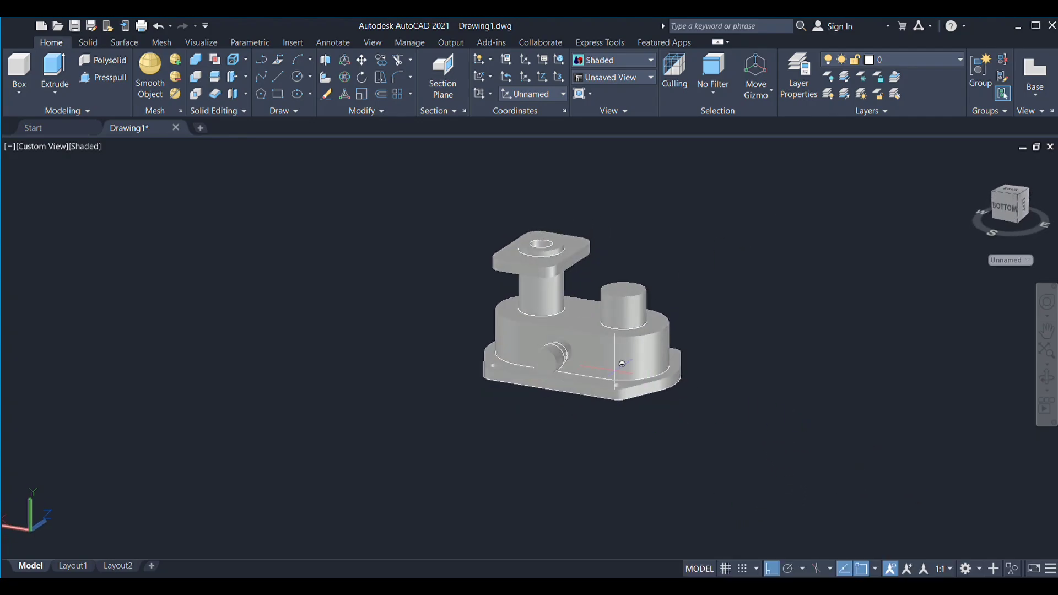
Draw a smaller circle centred on the side pin boss's end face
{"action": "scroll", "coordinate": [542, 358], "scroll_direction": "up", "scroll_amount": 5}
{"action": "left_click", "coordinate": [533, 367]}
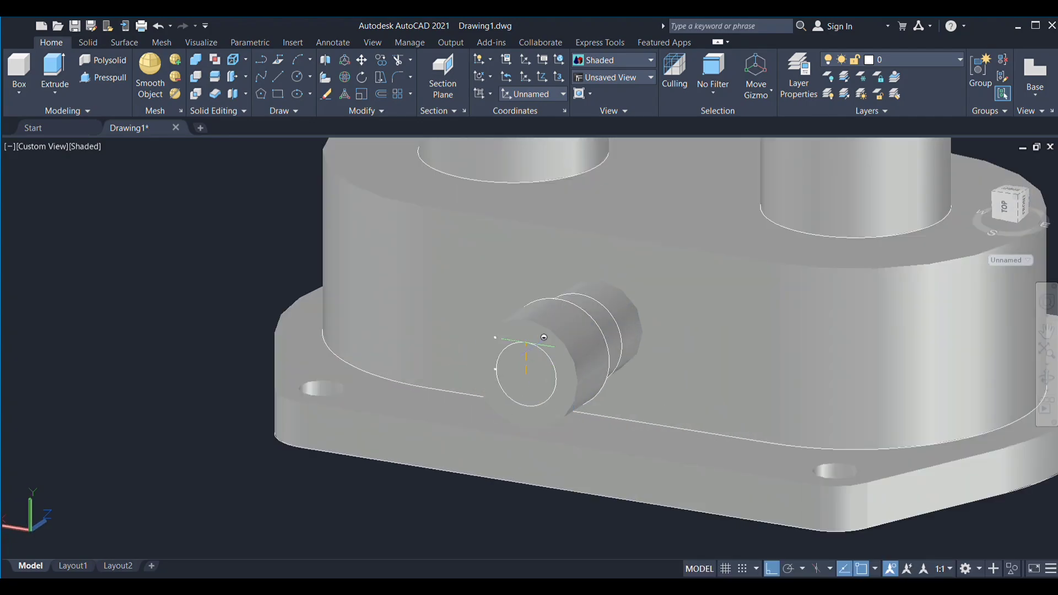
{"action": "left_click", "coordinate": [511, 363]}
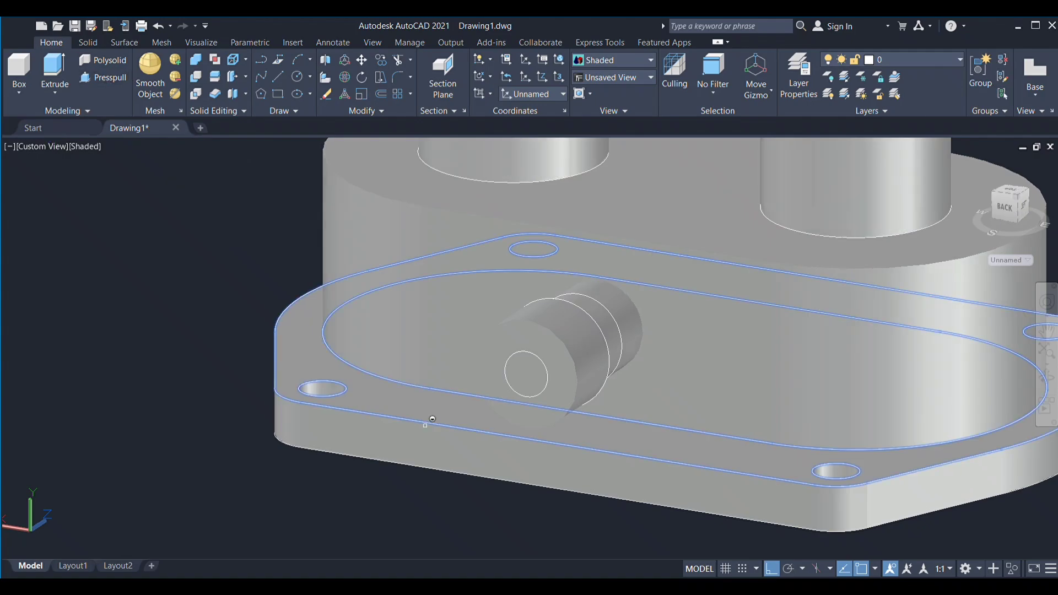
{"action": "scroll", "coordinate": [992, 237], "scroll_direction": "down", "scroll_amount": 10}
Orbit to a front view and press the small circle into the boss as a hole
{"action": "middle_click_drag", "start_coordinate": [1036, 248], "coordinate": [216, 380]}
{"action": "left_click_drag", "start_coordinate": [215, 380], "coordinate": [522, 398]}
{"action": "key", "text": "Escape"}
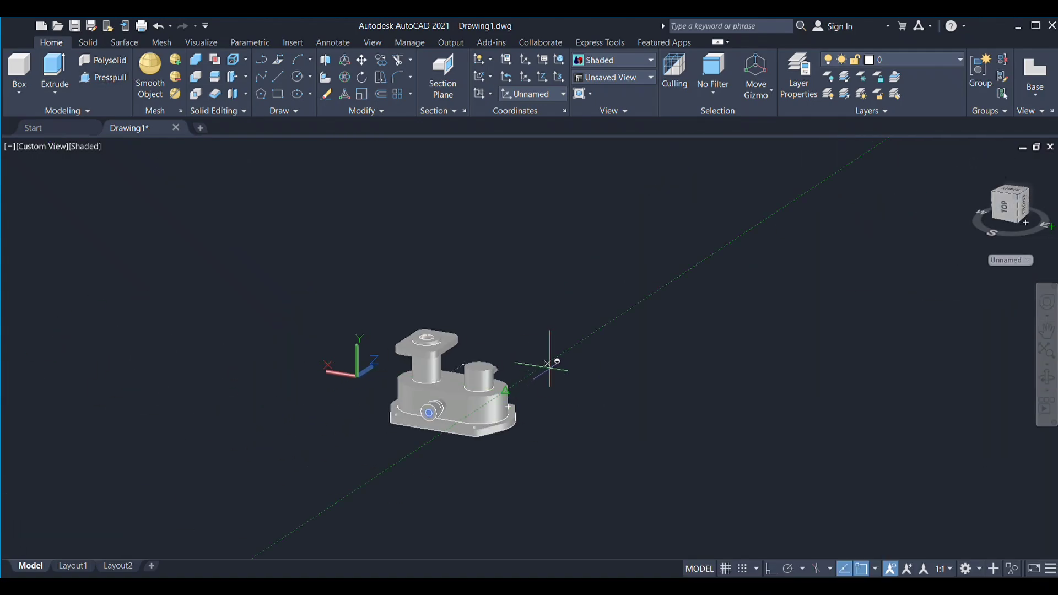
{"action": "middle_click_drag", "start_coordinate": [444, 454], "coordinate": [446, 419], "text": "shift"}
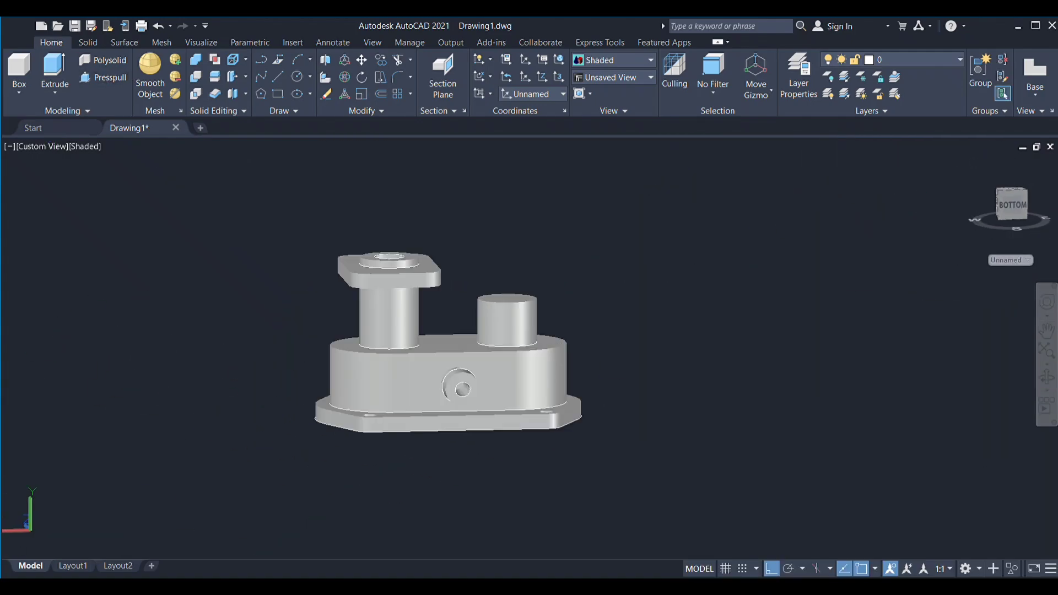
{"action": "scroll", "coordinate": [446, 408], "scroll_direction": "up", "scroll_amount": 5}
{"action": "middle_click_drag", "start_coordinate": [923, 363], "coordinate": [420, 428], "text": "shift"}
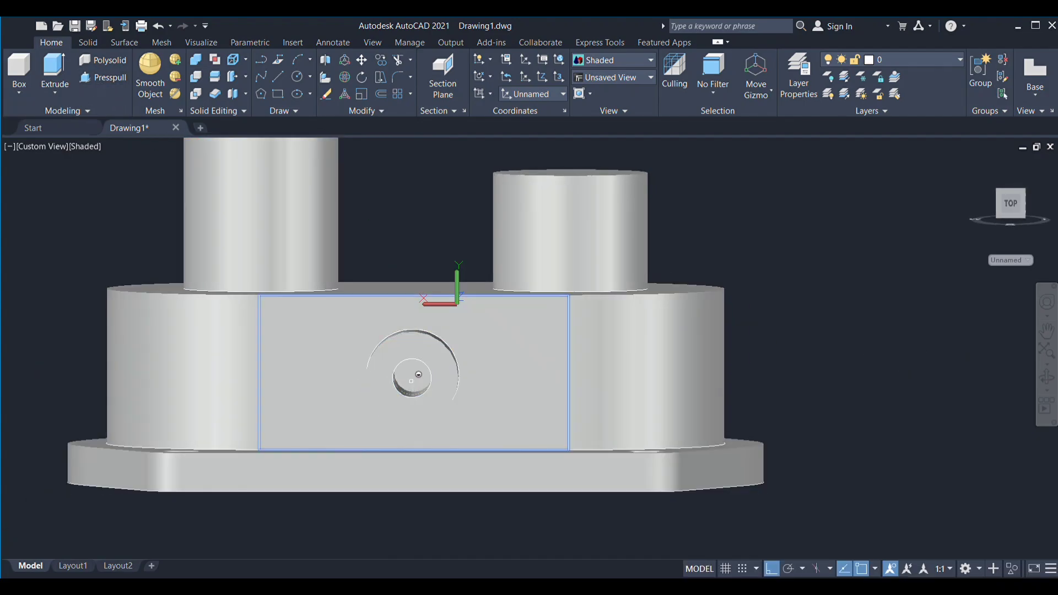
{"action": "left_click", "coordinate": [412, 377]}
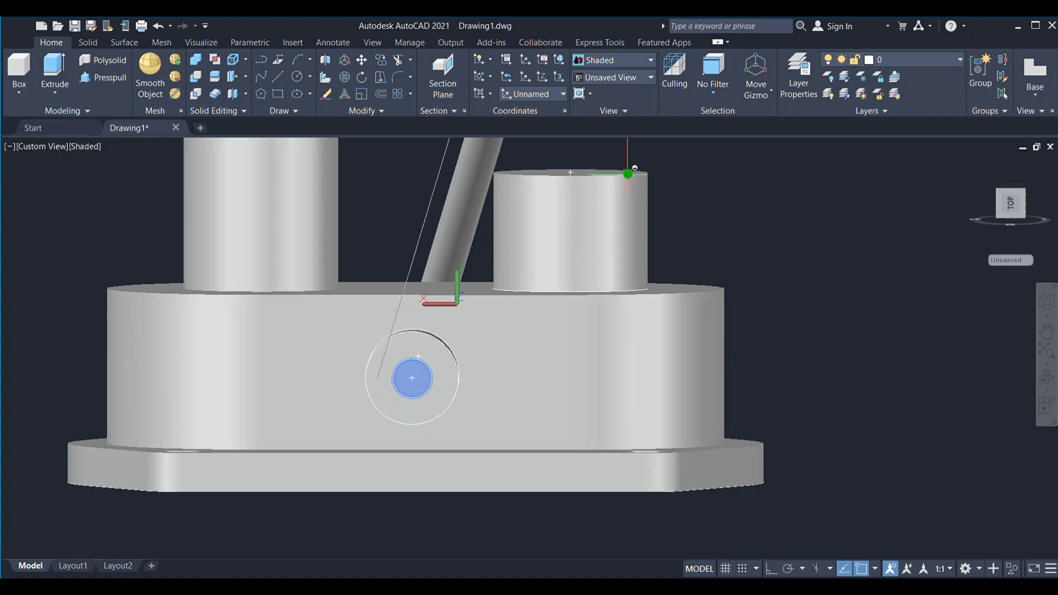
{"action": "left_click", "coordinate": [622, 180]}
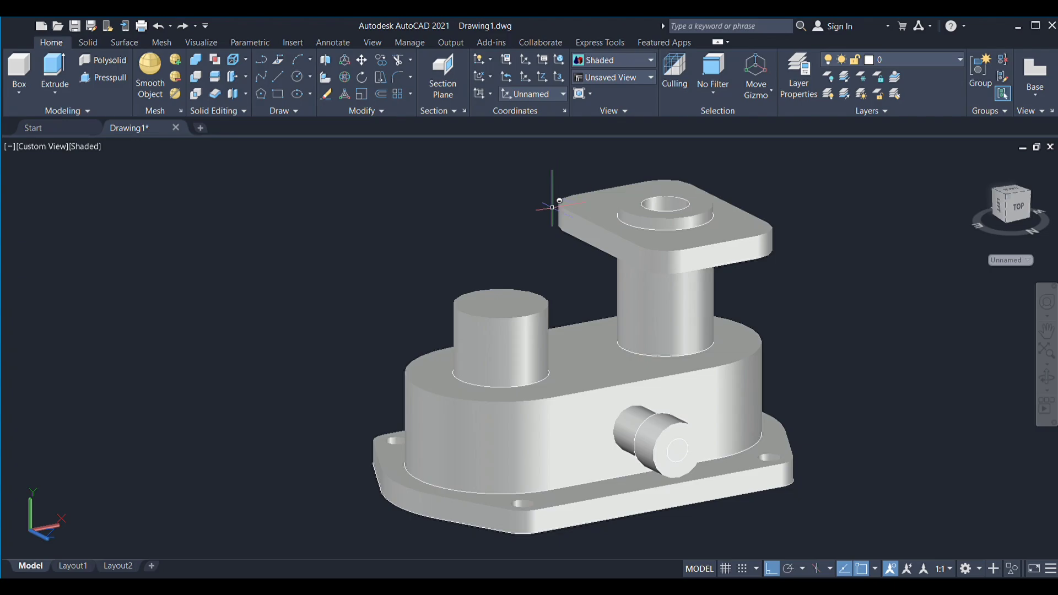
Draw a circle on the opposite side face and pull it outward into a pin boss
{"action": "mouse_move", "coordinate": [558, 267]}
{"action": "middle_mouse_down", "text": "shift"}
{"action": "mouse_move", "coordinate": [809, 274]}
{"action": "mouse_move", "coordinate": [831, 246]}
{"action": "middle_mouse_up", "text": "shift"}
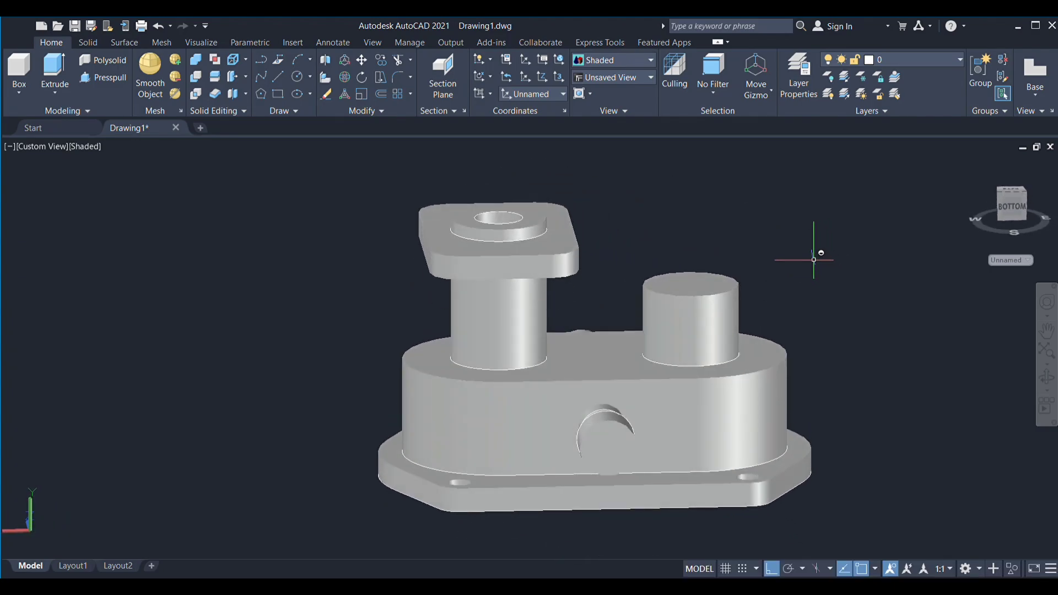
{"action": "left_click", "coordinate": [608, 447]}
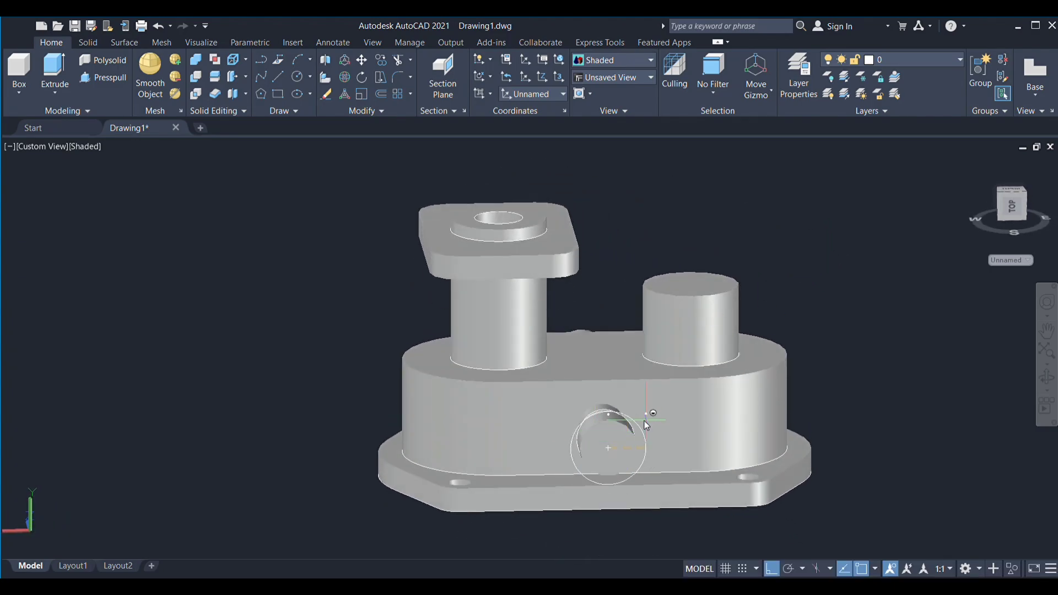
{"action": "left_click", "coordinate": [646, 425]}
{"action": "left_click", "coordinate": [103, 77]}
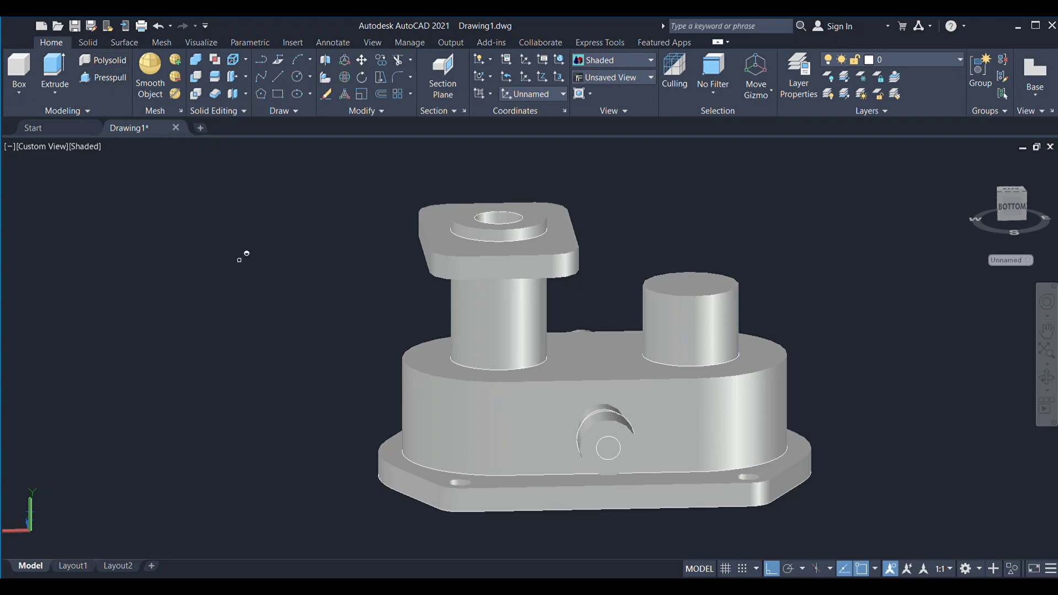
{"action": "left_click", "coordinate": [615, 444]}
{"action": "scroll", "coordinate": [615, 445], "scroll_direction": "up", "scroll_amount": 5}
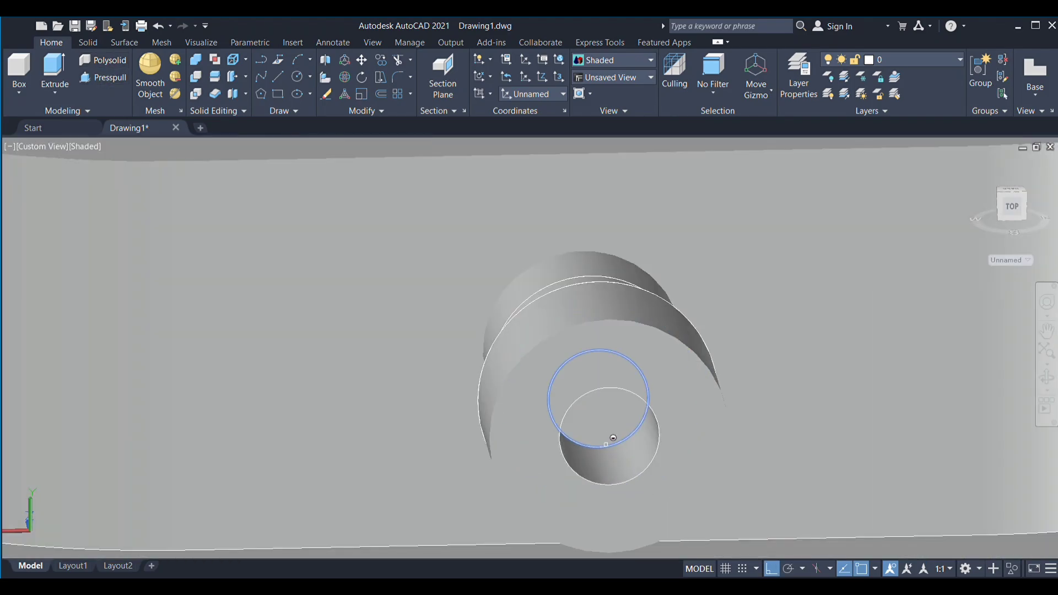
{"action": "scroll", "coordinate": [631, 298], "scroll_direction": "down", "scroll_amount": 5}
{"action": "scroll", "coordinate": [630, 298], "scroll_direction": "down", "scroll_amount": 3}
{"action": "left_click", "coordinate": [645, 195]}
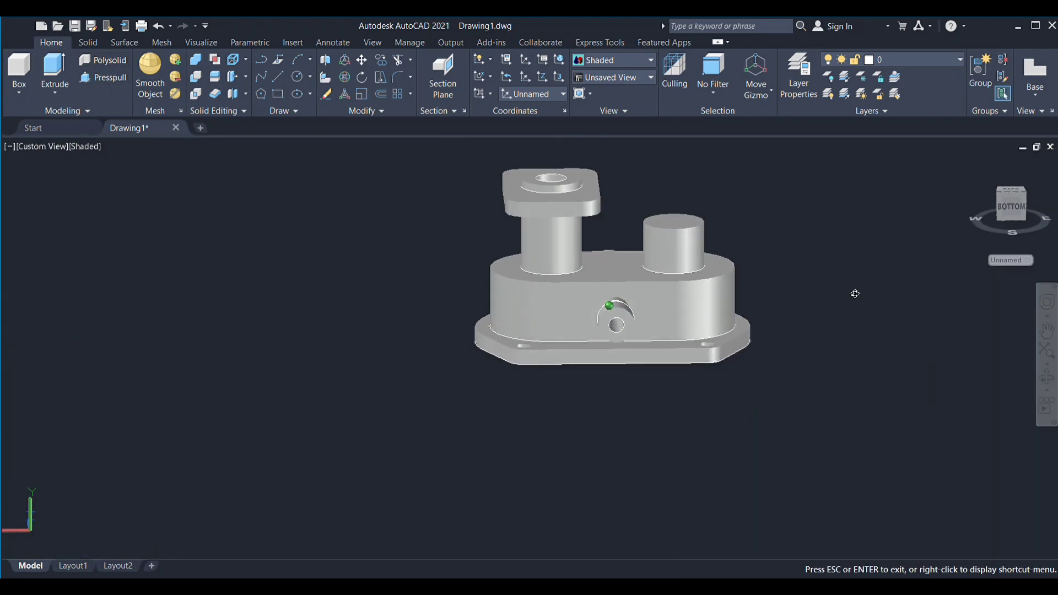
Cut a hole through the new pin boss, checking it from several orbited views
{"action": "middle_click_drag", "start_coordinate": [853, 293], "coordinate": [567, 279], "text": "shift"}
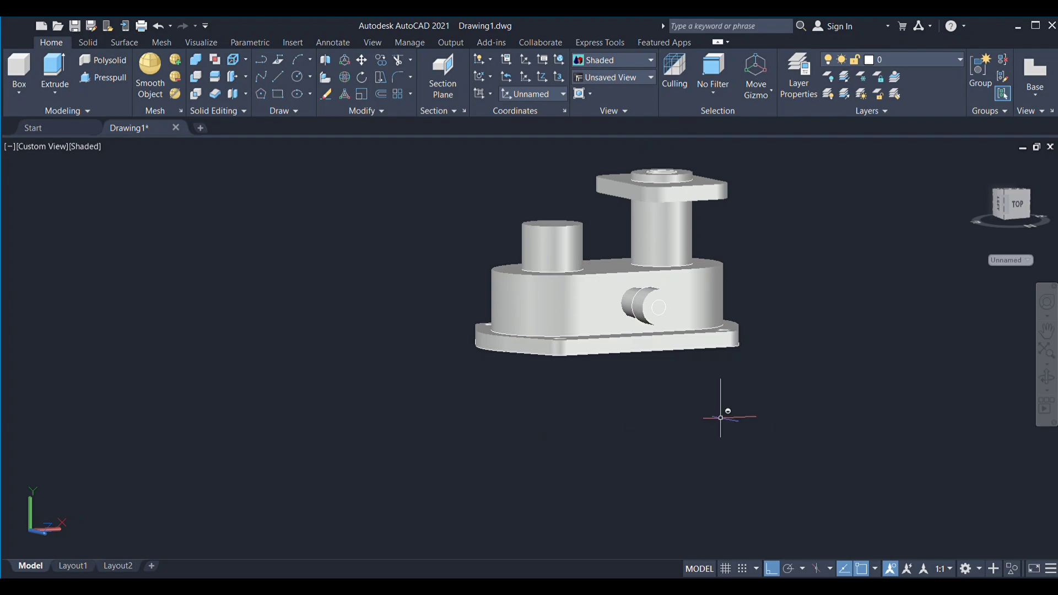
{"action": "mouse_move", "coordinate": [726, 416]}
{"action": "middle_mouse_down", "text": "shift"}
{"action": "mouse_move", "coordinate": [932, 414]}
{"action": "mouse_move", "coordinate": [876, 402]}
{"action": "mouse_move", "coordinate": [886, 401]}
{"action": "middle_mouse_up", "text": "shift"}
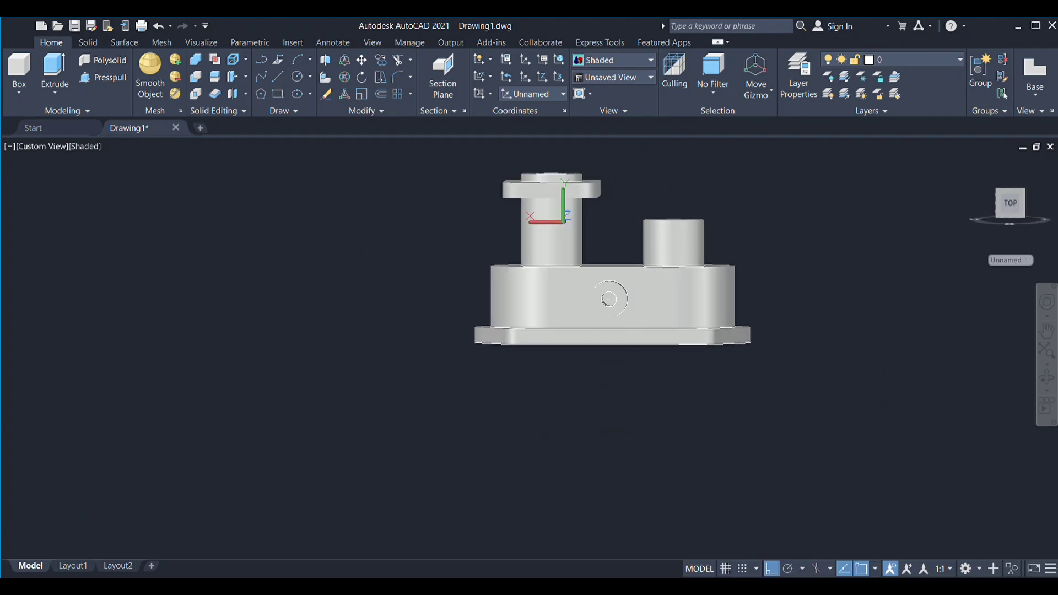
{"action": "scroll", "coordinate": [640, 256], "scroll_direction": "up", "scroll_amount": 5}
{"action": "scroll", "coordinate": [634, 255], "scroll_direction": "down", "scroll_amount": 8}
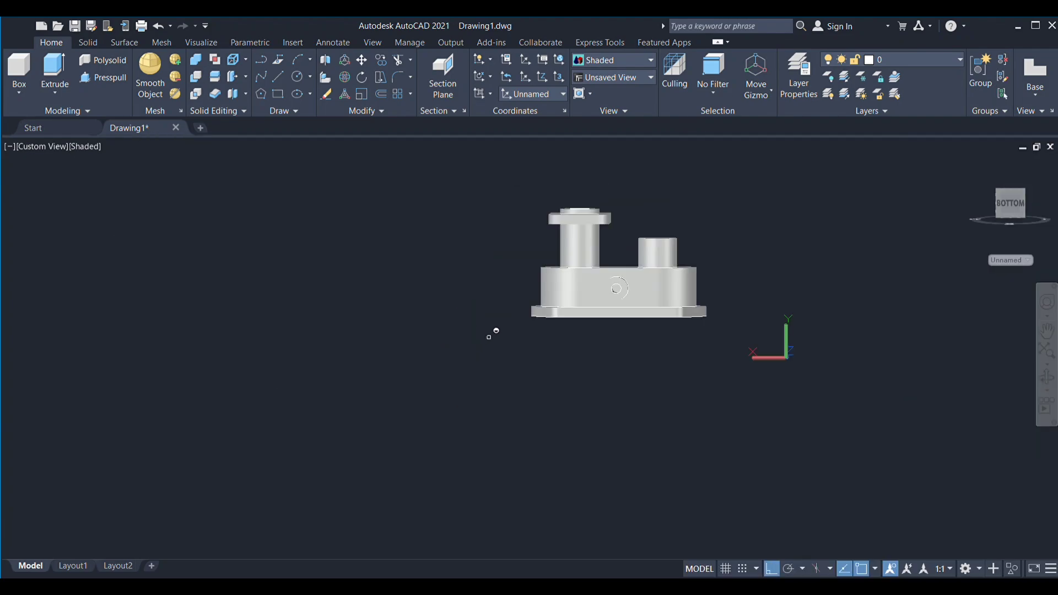
{"action": "mouse_move", "coordinate": [823, 310]}
{"action": "middle_mouse_down", "text": "shift"}
{"action": "mouse_move", "coordinate": [517, 373]}
{"action": "mouse_move", "coordinate": [882, 434]}
{"action": "mouse_move", "coordinate": [678, 435]}
{"action": "middle_mouse_up", "text": "shift"}
{"action": "scroll", "coordinate": [670, 433], "scroll_direction": "up", "scroll_amount": 3}
{"action": "scroll", "coordinate": [669, 433], "scroll_direction": "up", "scroll_amount": 3}
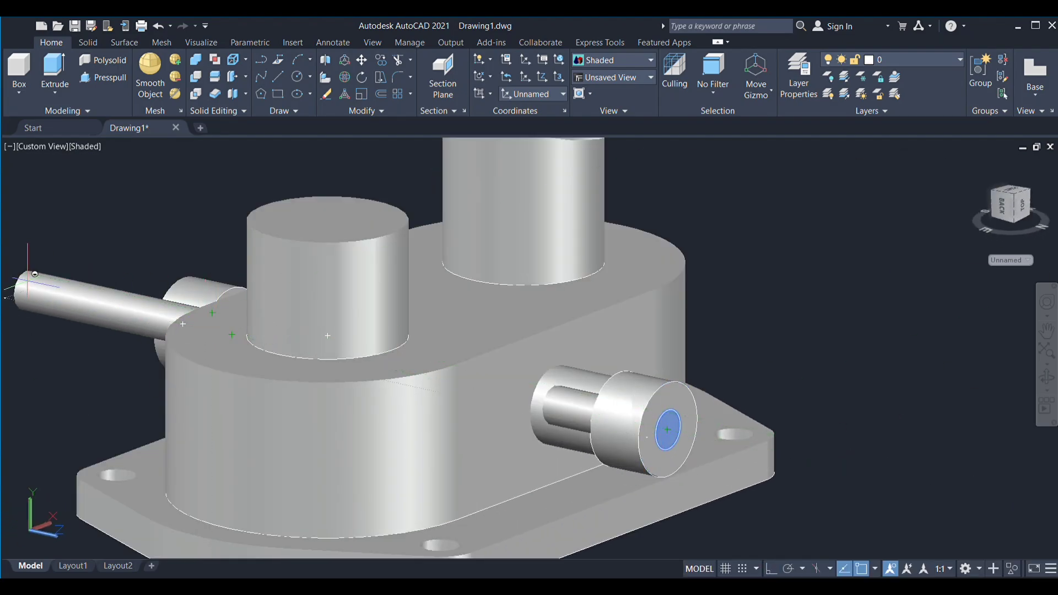
{"action": "left_click", "coordinate": [34, 281]}
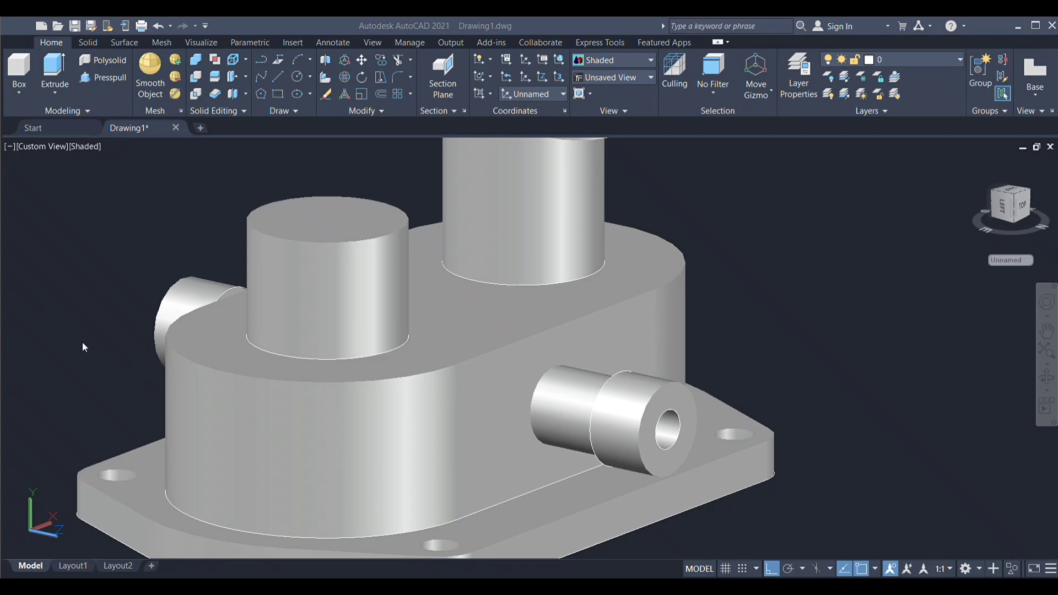
{"action": "scroll", "coordinate": [84, 348], "scroll_direction": "down", "scroll_amount": 3}
{"action": "mouse_move", "coordinate": [756, 433]}
{"action": "middle_mouse_down", "text": "shift"}
{"action": "mouse_move", "coordinate": [874, 375]}
{"action": "mouse_move", "coordinate": [557, 362]}
{"action": "mouse_move", "coordinate": [626, 272]}
{"action": "mouse_move", "coordinate": [564, 409]}
{"action": "mouse_move", "coordinate": [630, 224]}
{"action": "mouse_move", "coordinate": [593, 243]}
{"action": "mouse_move", "coordinate": [264, 165]}
{"action": "middle_mouse_up", "text": "shift"}
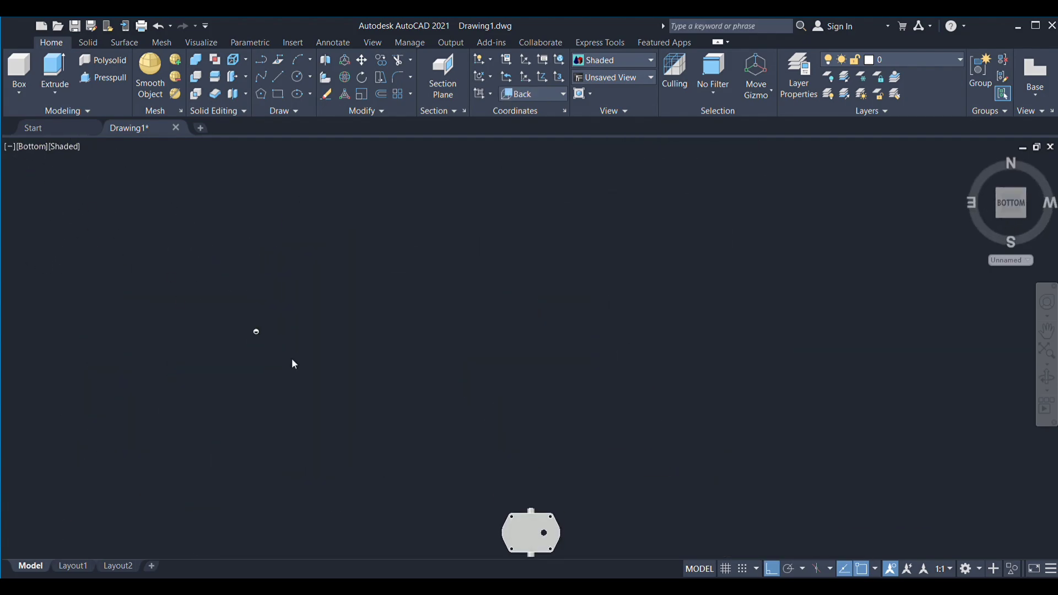
Orbit from the bottom view to an oblique view of the underside
{"action": "scroll", "coordinate": [561, 351], "scroll_direction": "up", "scroll_amount": 5}
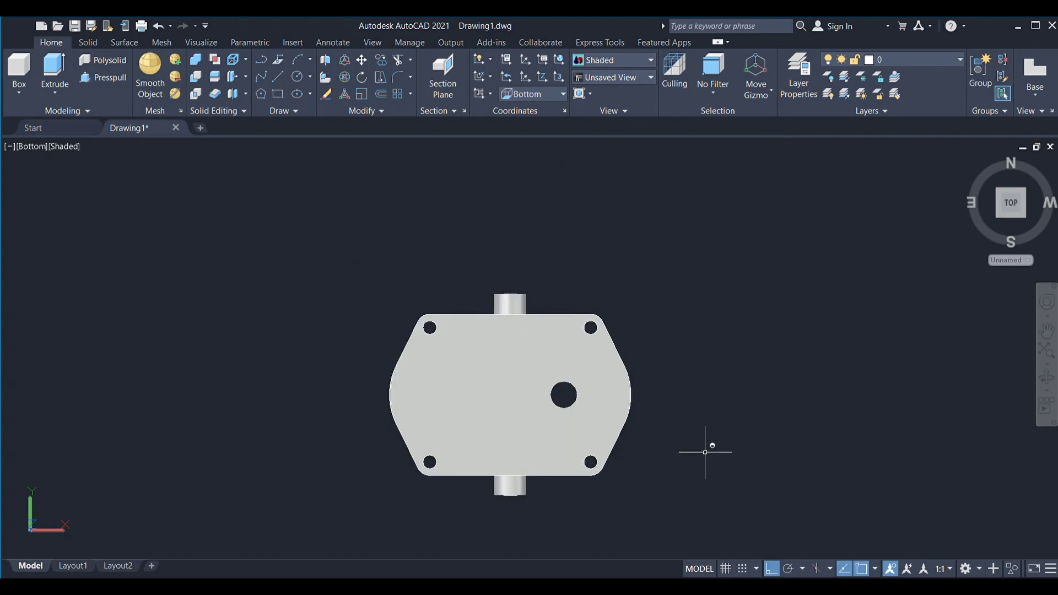
{"action": "middle_click_drag", "start_coordinate": [709, 444], "coordinate": [683, 243], "text": "shift"}
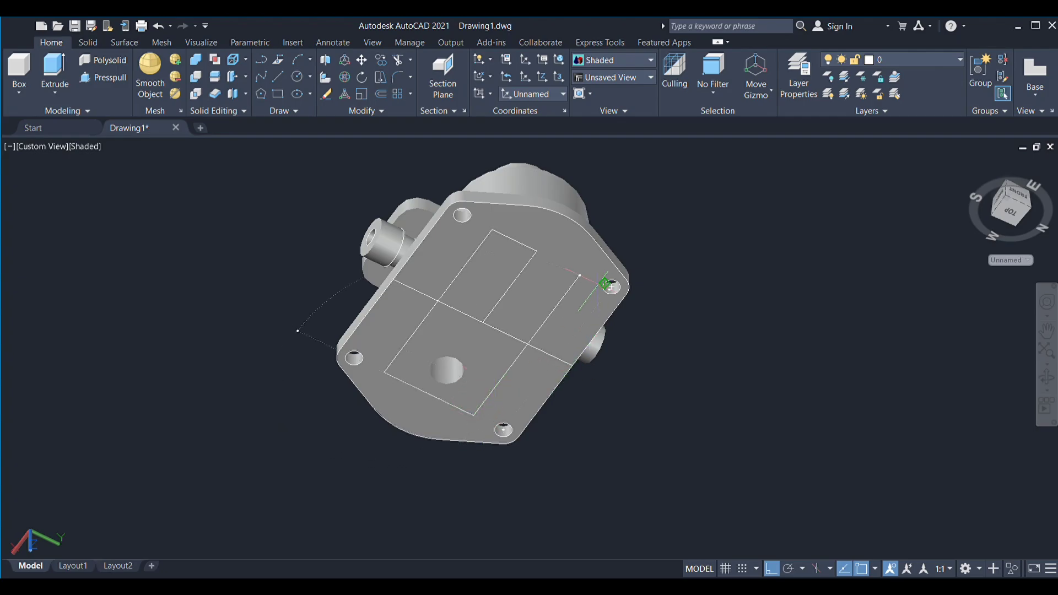
Presspull the underside regions: raise the lower-left block, sink the upper-middle slot, push the right region into a pocket
{"action": "left_click", "coordinate": [537, 251]}
{"action": "left_click", "coordinate": [103, 77]}
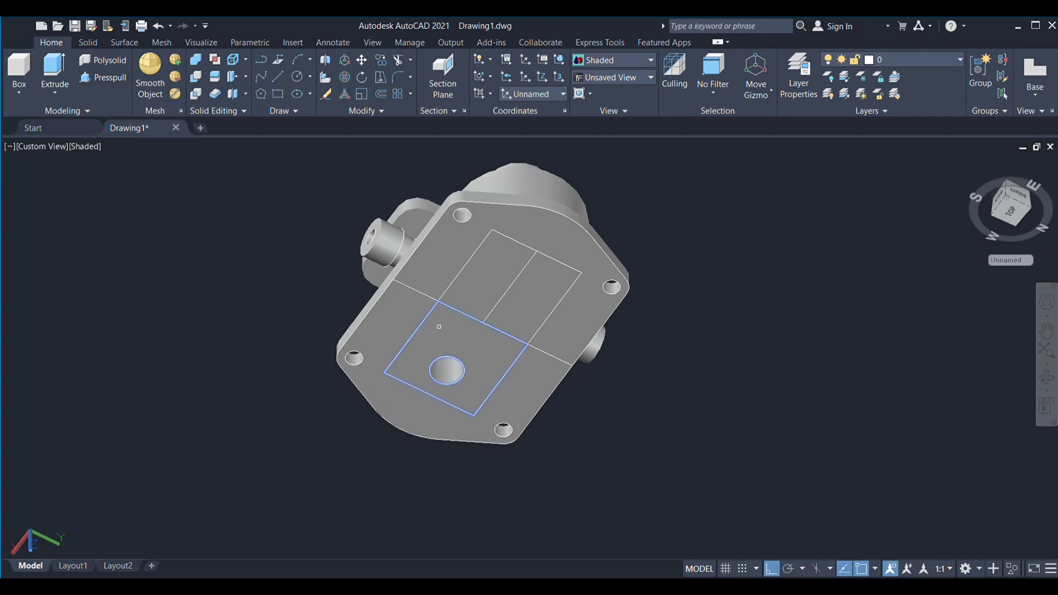
{"action": "left_click", "coordinate": [435, 346]}
{"action": "scroll", "coordinate": [428, 350], "scroll_direction": "up", "scroll_amount": 3}
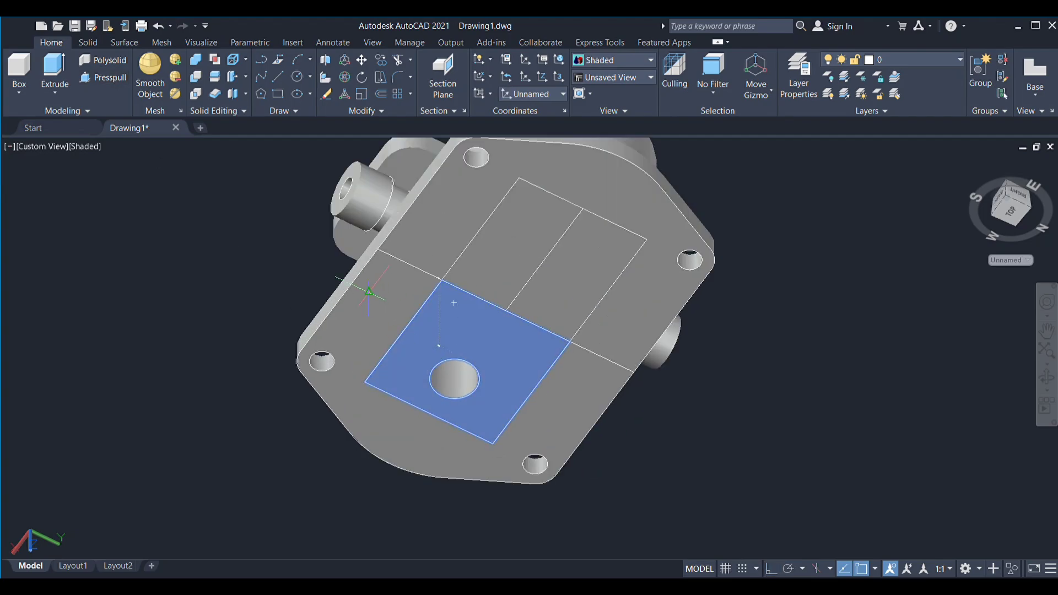
{"action": "left_click", "coordinate": [373, 294]}
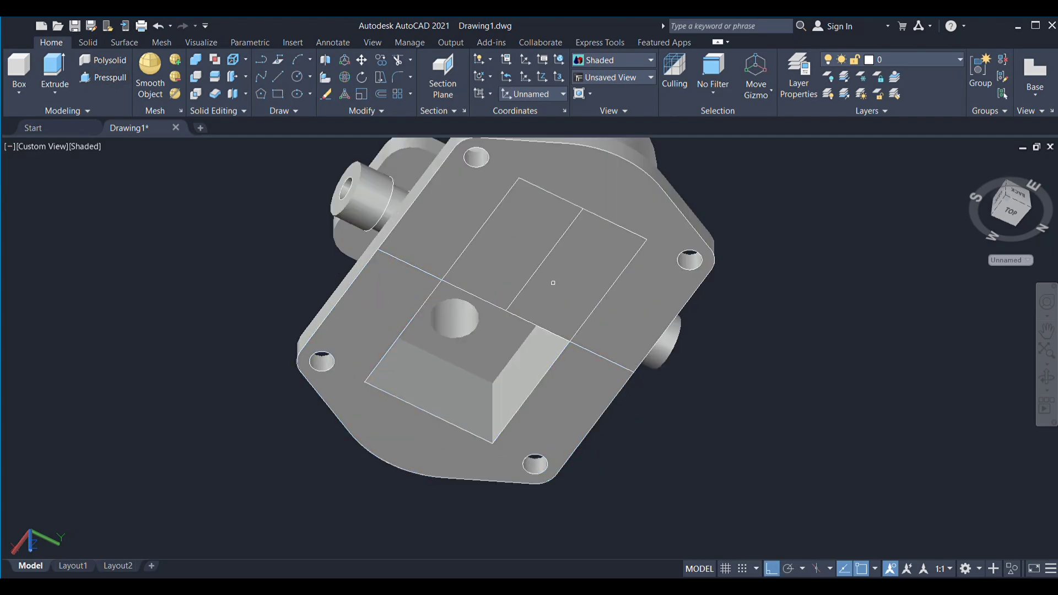
{"action": "left_click", "coordinate": [469, 170]}
{"action": "left_click", "coordinate": [594, 251]}
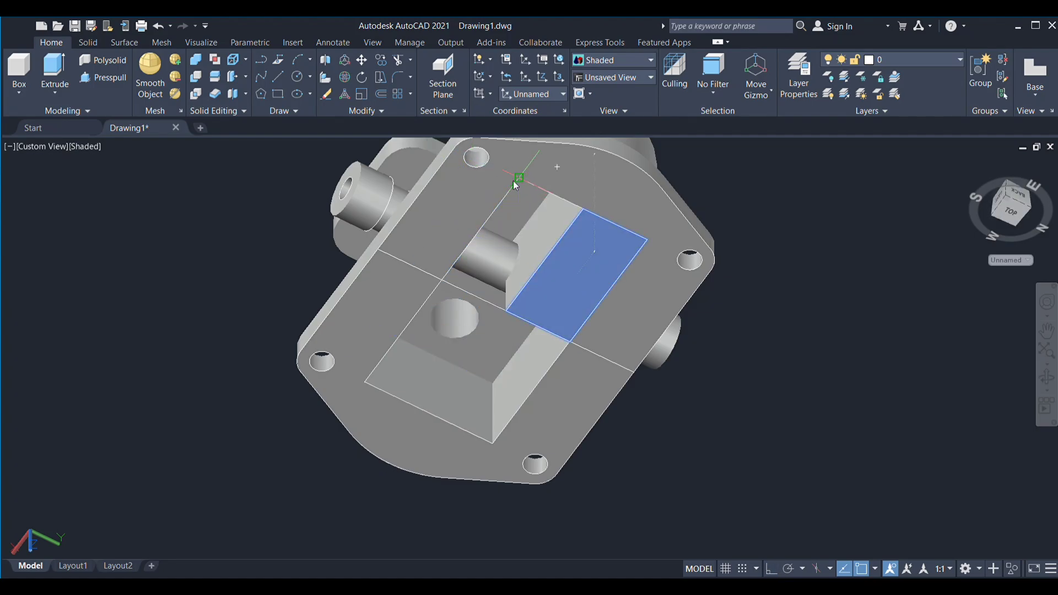
{"action": "left_click", "coordinate": [515, 185]}
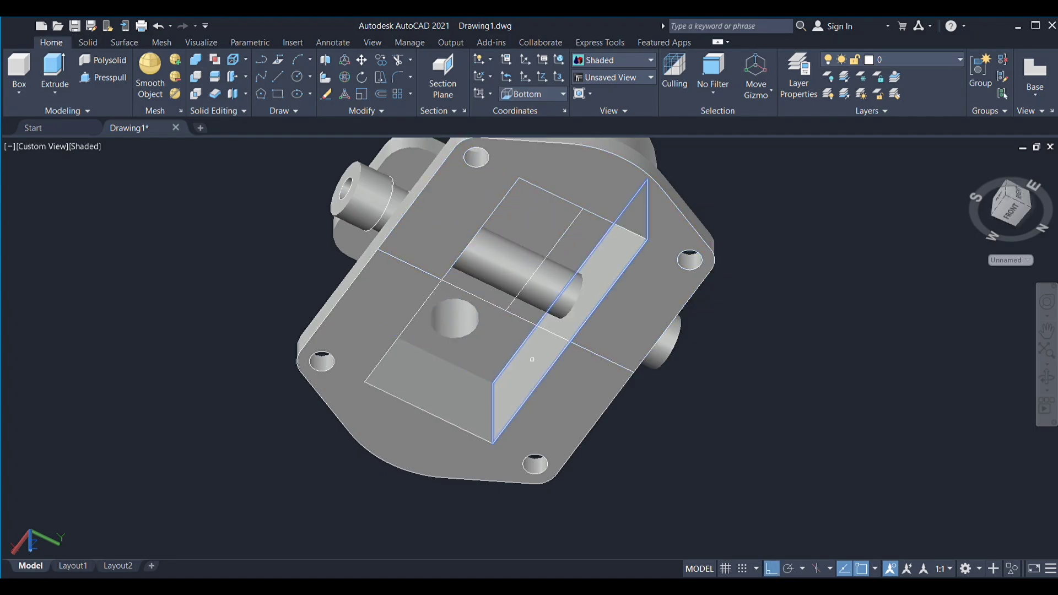
Switch to 2D Wireframe and delete the long leftover construction line
{"action": "left_click", "coordinate": [86, 146]}
{"action": "left_click", "coordinate": [105, 161]}
{"action": "left_click", "coordinate": [441, 280]}
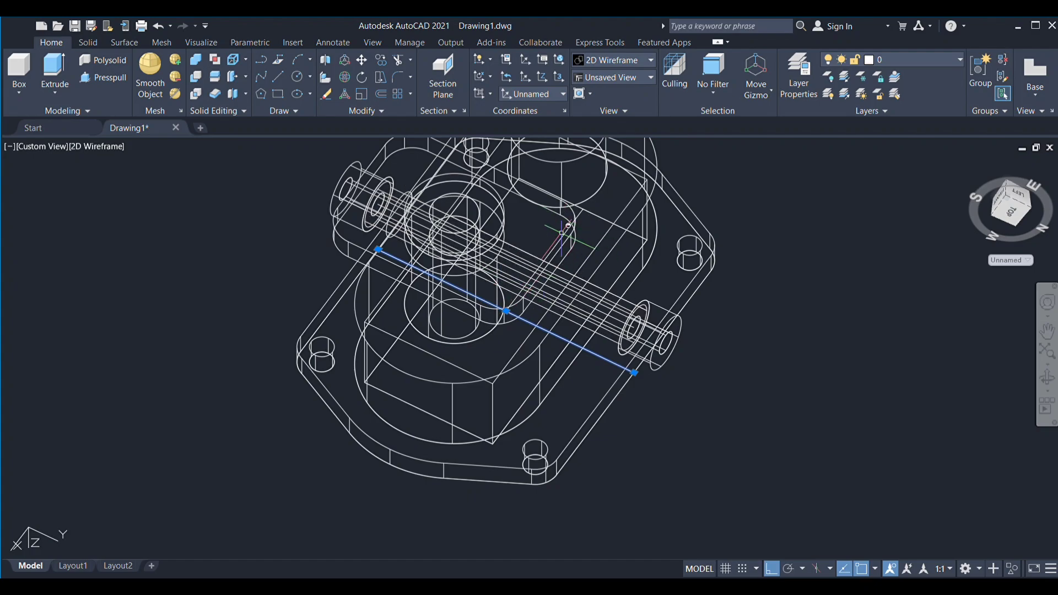
{"action": "key", "text": "Delete"}
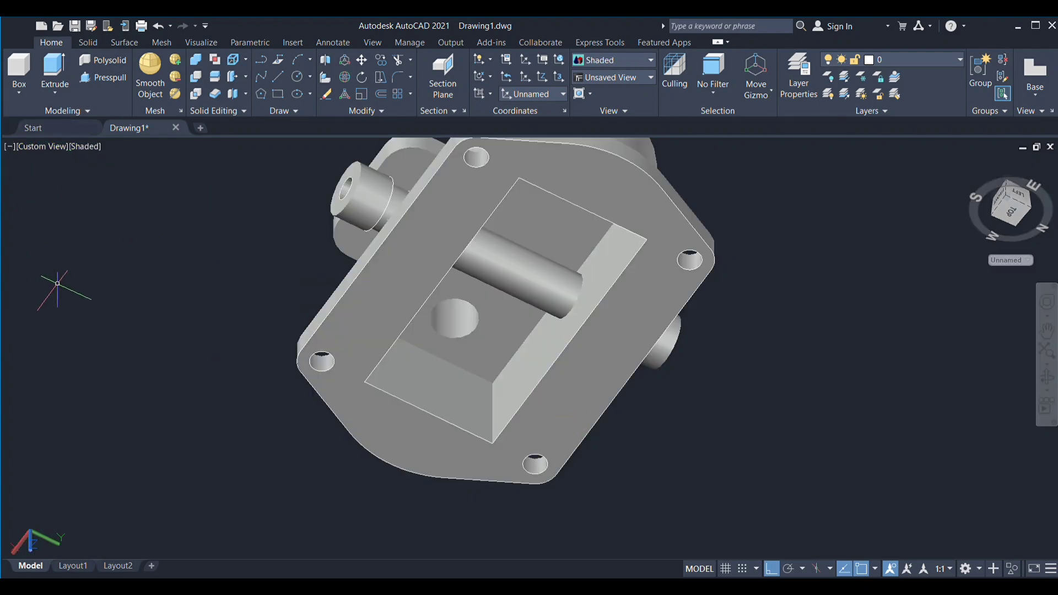
Select the housing solid and orbit to inspect the underside pocket's edges
{"action": "left_click", "coordinate": [371, 370]}
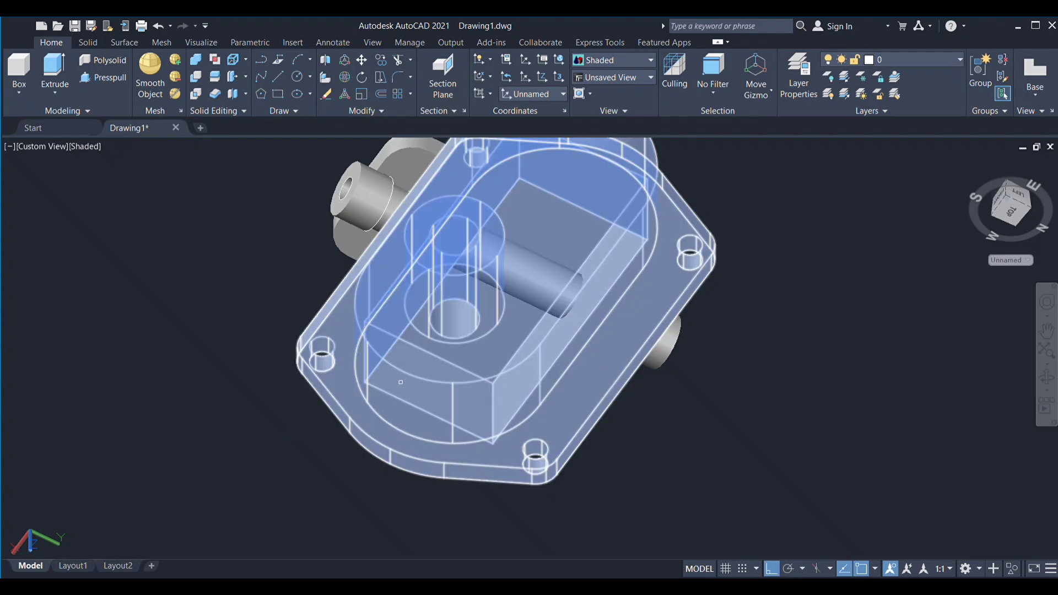
{"action": "scroll", "coordinate": [419, 341], "scroll_direction": "up", "scroll_amount": 5}
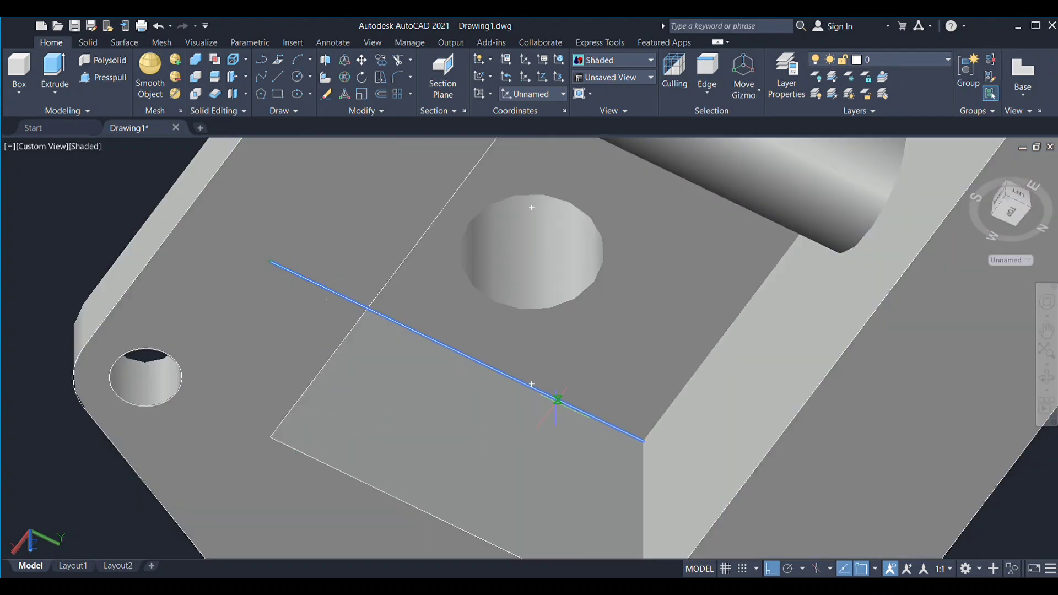
{"action": "mouse_move", "coordinate": [554, 402]}
{"action": "middle_mouse_down", "text": "shift"}
{"action": "mouse_move", "coordinate": [924, 481]}
{"action": "mouse_move", "coordinate": [893, 491]}
{"action": "middle_mouse_up", "text": "shift"}
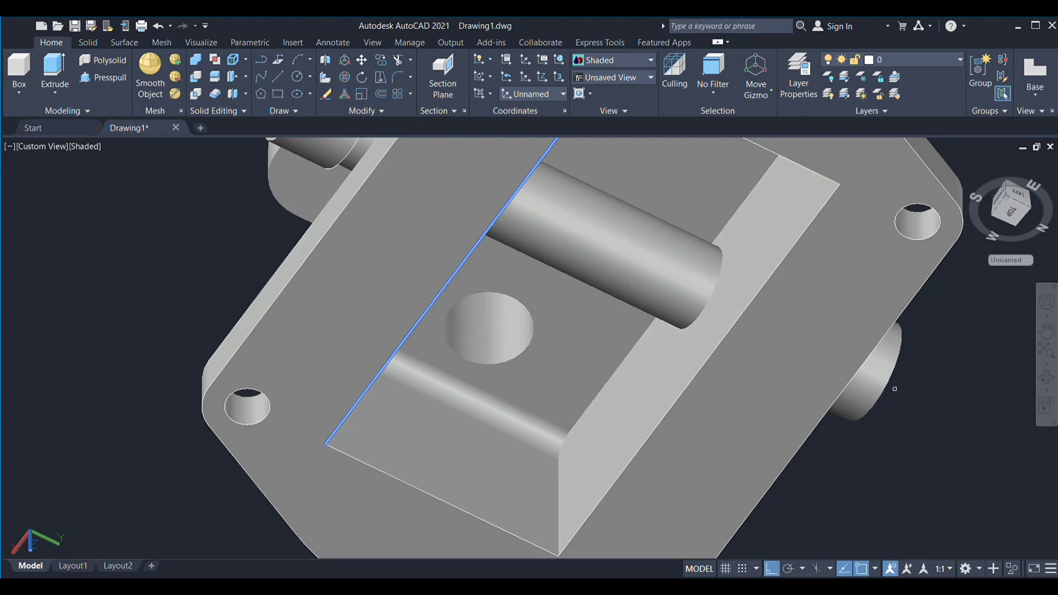
{"action": "mouse_move", "coordinate": [895, 390]}
{"action": "middle_mouse_down", "text": "shift"}
{"action": "mouse_move", "coordinate": [701, 369]}
{"action": "mouse_move", "coordinate": [497, 434]}
{"action": "middle_mouse_up", "text": "shift"}
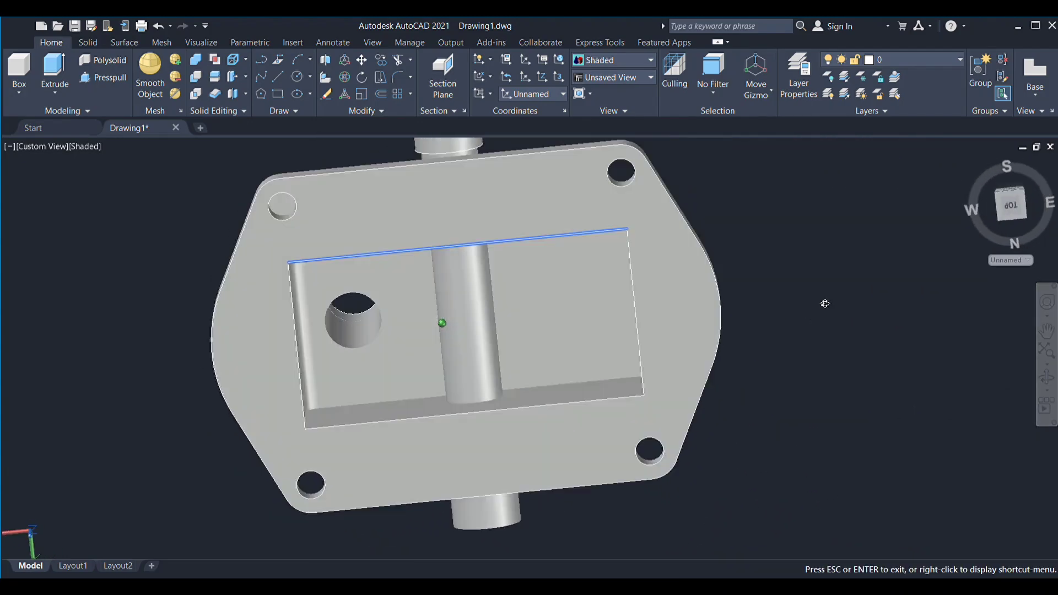
Round the picked pocket edge, then orbit to look at the underside
{"action": "left_click", "coordinate": [595, 382]}
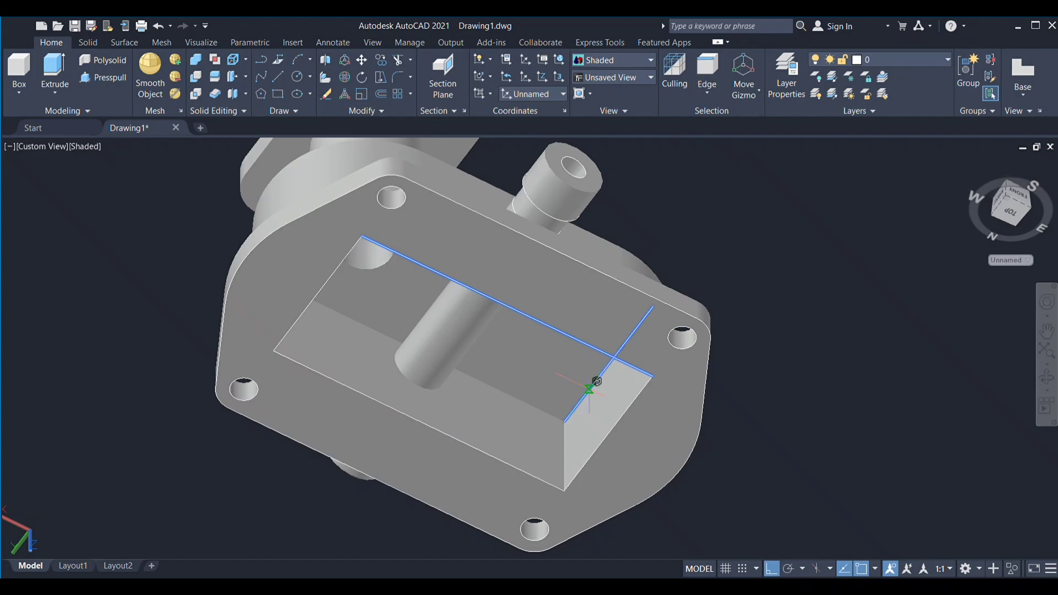
{"action": "key", "text": "Return"}
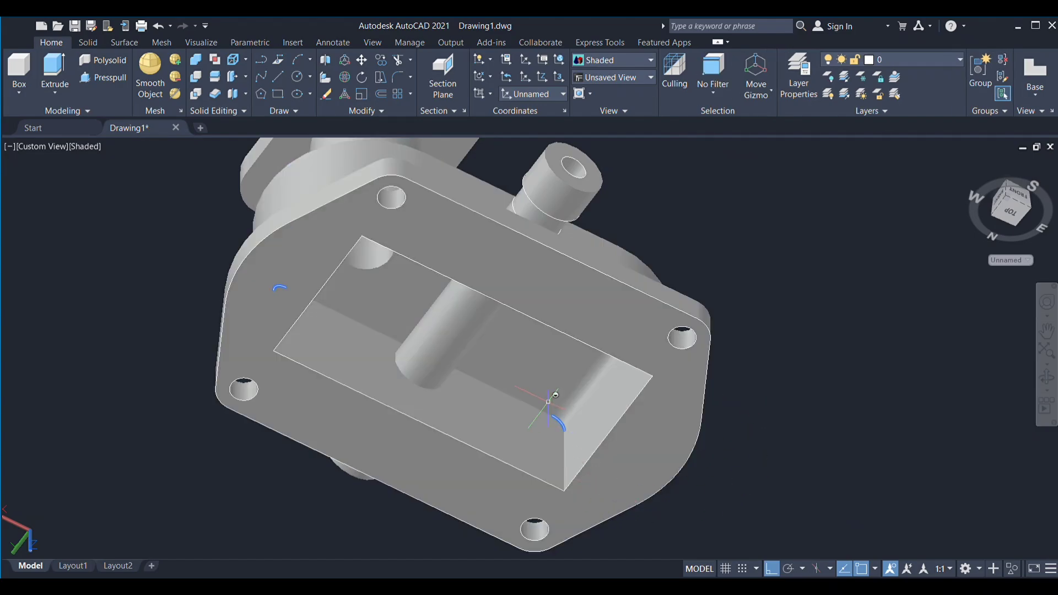
{"action": "mouse_move", "coordinate": [816, 420]}
{"action": "middle_mouse_down", "text": "shift"}
{"action": "mouse_move", "coordinate": [781, 263]}
{"action": "mouse_move", "coordinate": [853, 267]}
{"action": "middle_mouse_up", "text": "shift"}
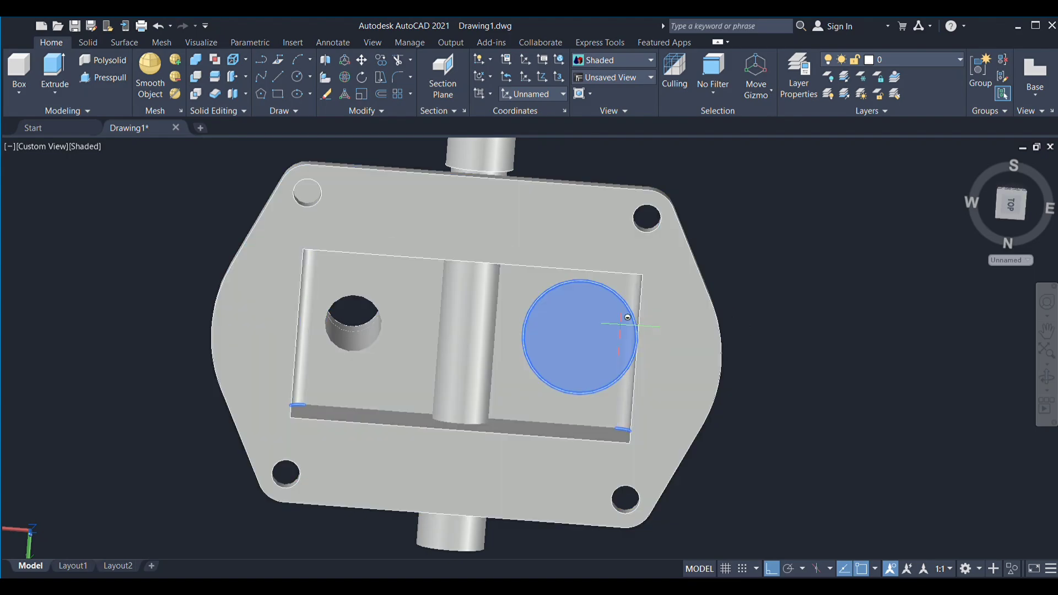
Draw a construction line across the pocket's right half, from its wall to the central cylinder
{"action": "left_click", "coordinate": [637, 359]}
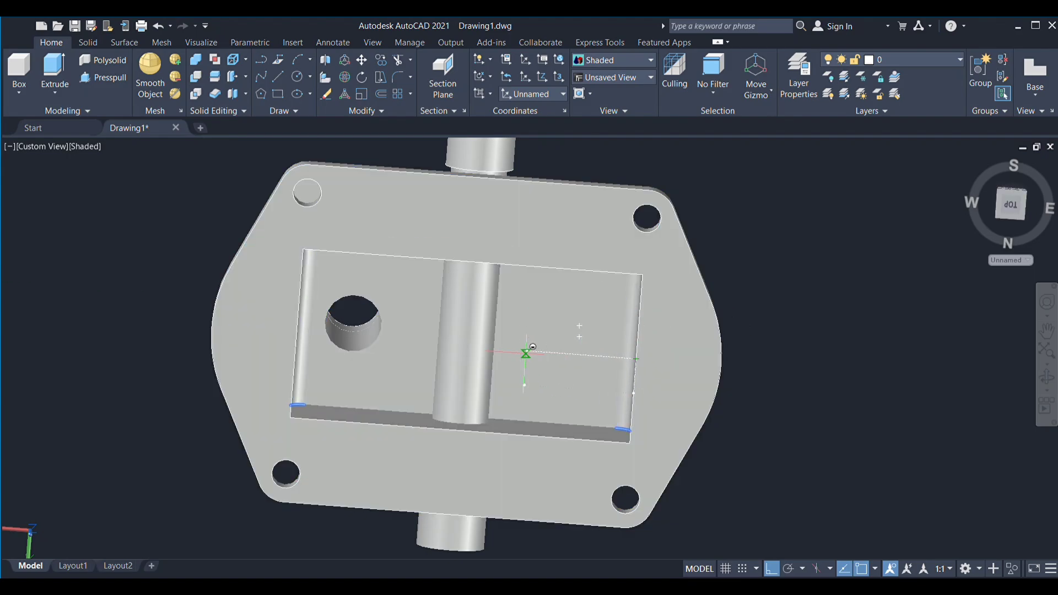
{"action": "left_click", "coordinate": [493, 351]}
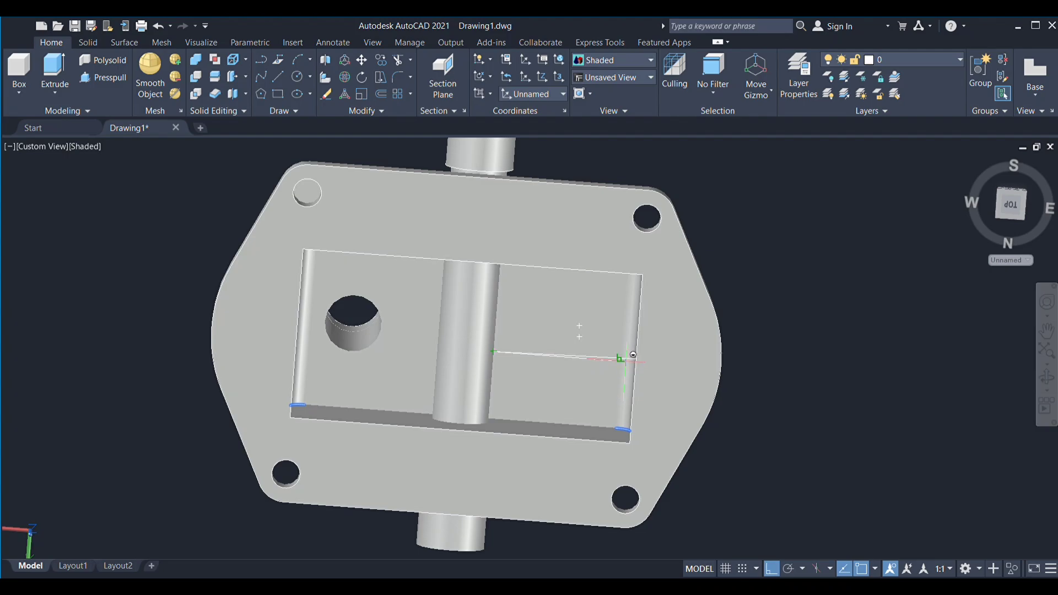
{"action": "key", "text": "Escape"}
{"action": "left_click", "coordinate": [624, 359]}
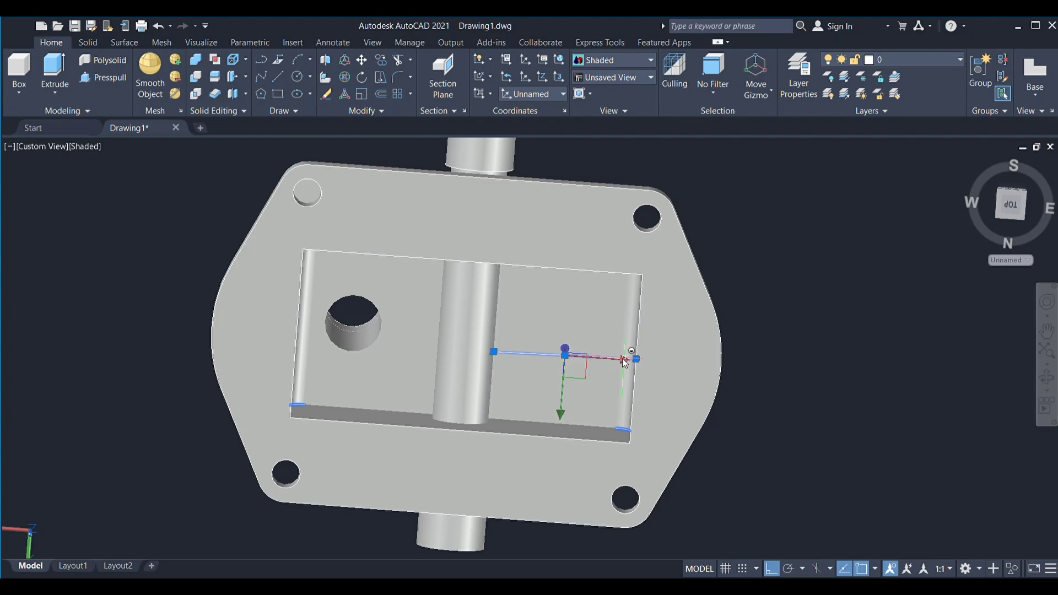
{"action": "key", "text": "Escape"}
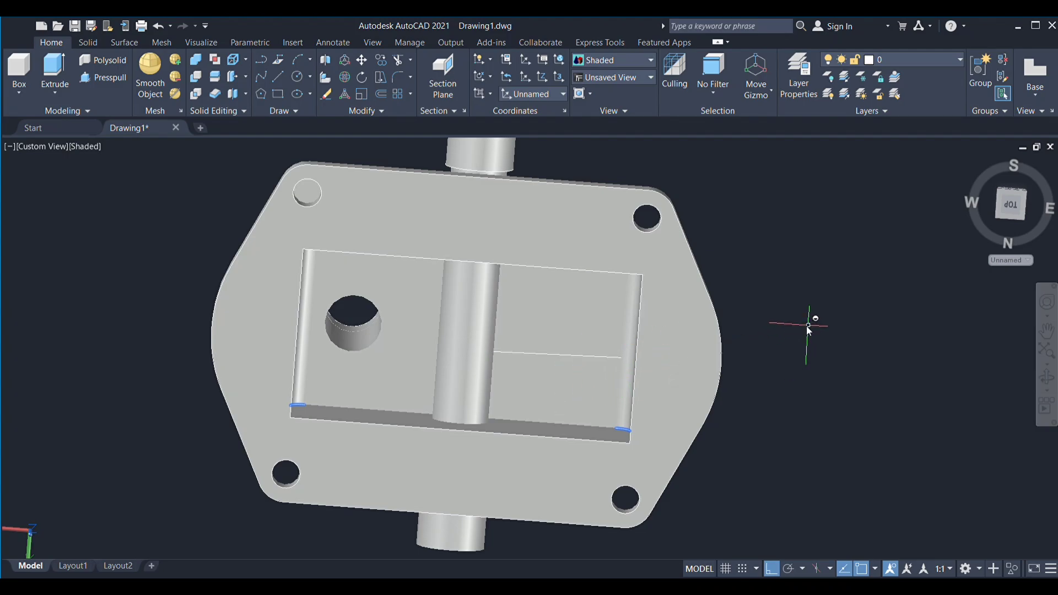
Draw a circle centred on the construction line's midpoint, then orbit to an angled view
{"action": "key", "text": "space"}
{"action": "left_click", "coordinate": [102, 78]}
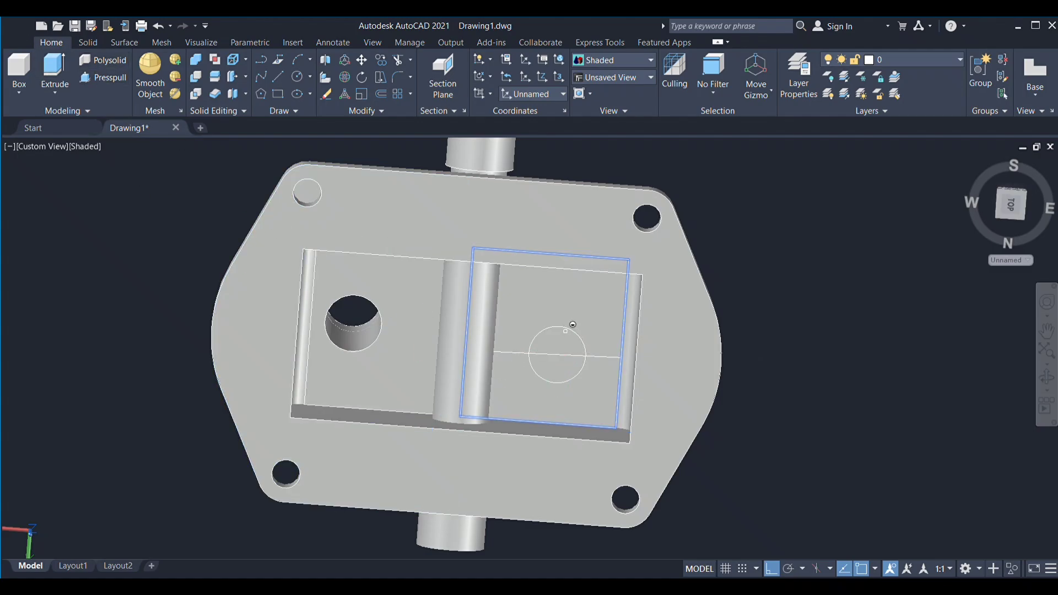
{"action": "key", "text": "F8"}
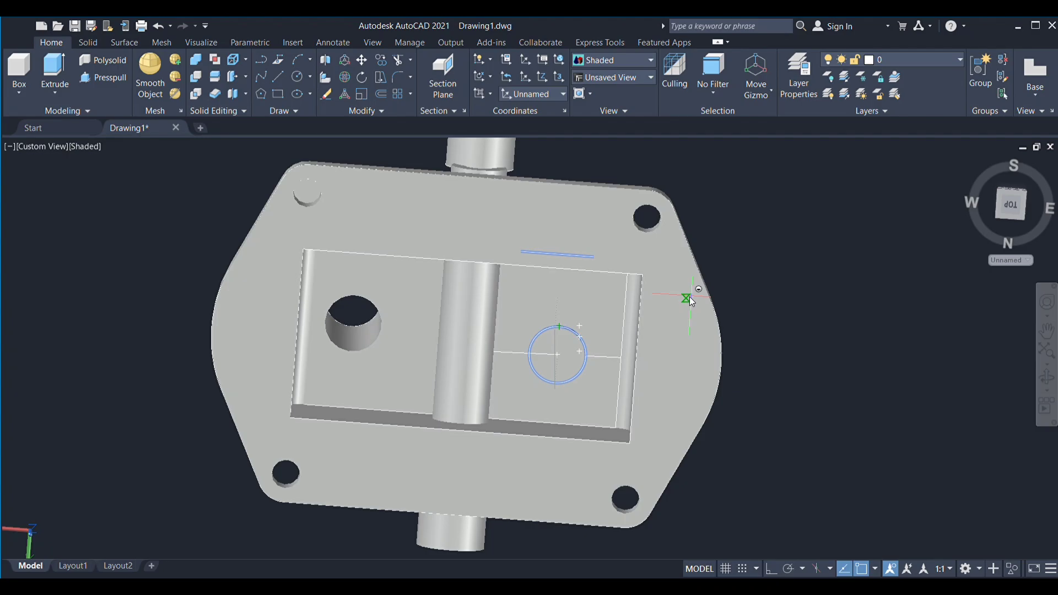
{"action": "key", "text": "F8"}
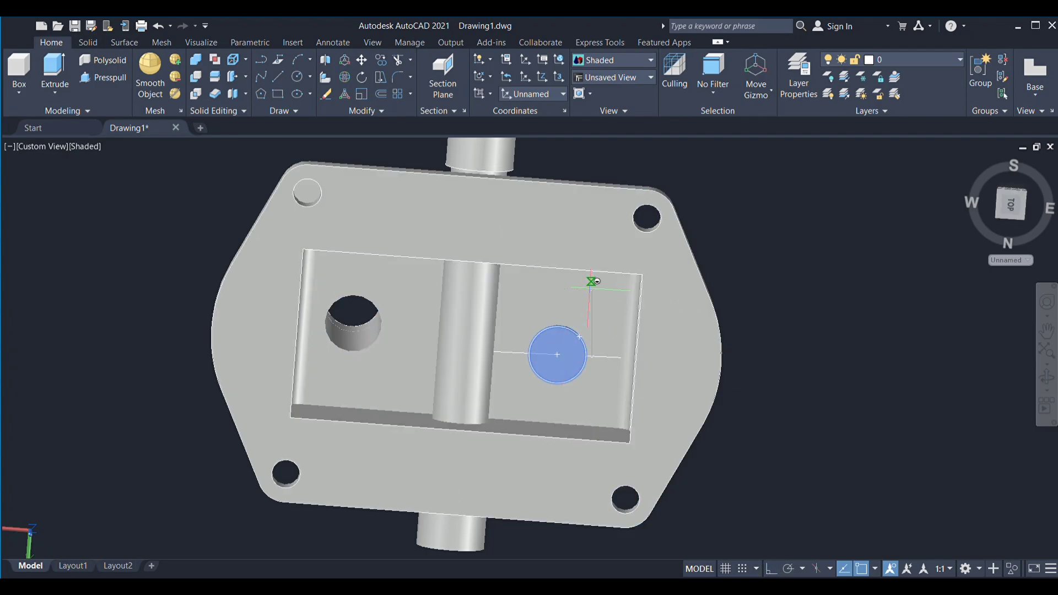
{"action": "middle_click_drag", "start_coordinate": [865, 397], "coordinate": [529, 287], "text": "shift"}
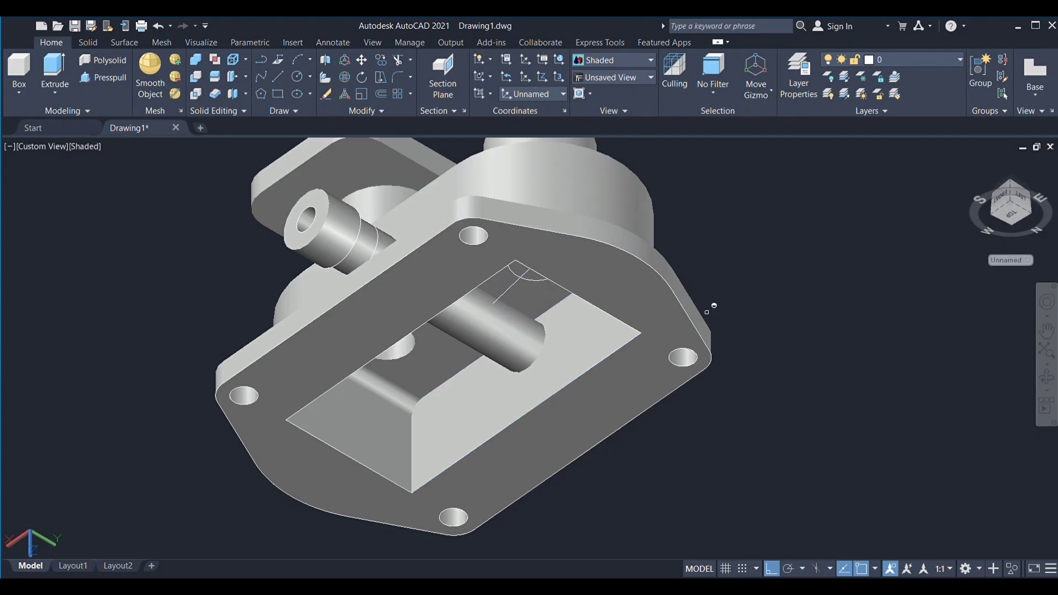
Select the new hole's circular edge for offsetting into a smaller concentric circle
{"action": "middle_click_drag", "start_coordinate": [709, 302], "coordinate": [709, 254], "text": "shift"}
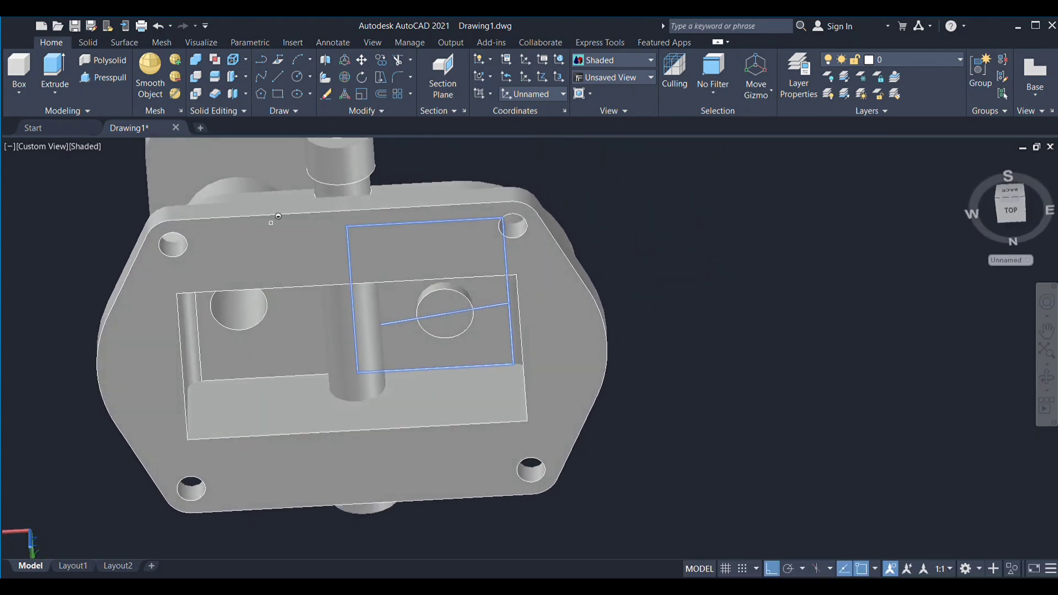
{"action": "left_click", "coordinate": [500, 299], "text": "ctrl"}
{"action": "key", "text": "Escape"}
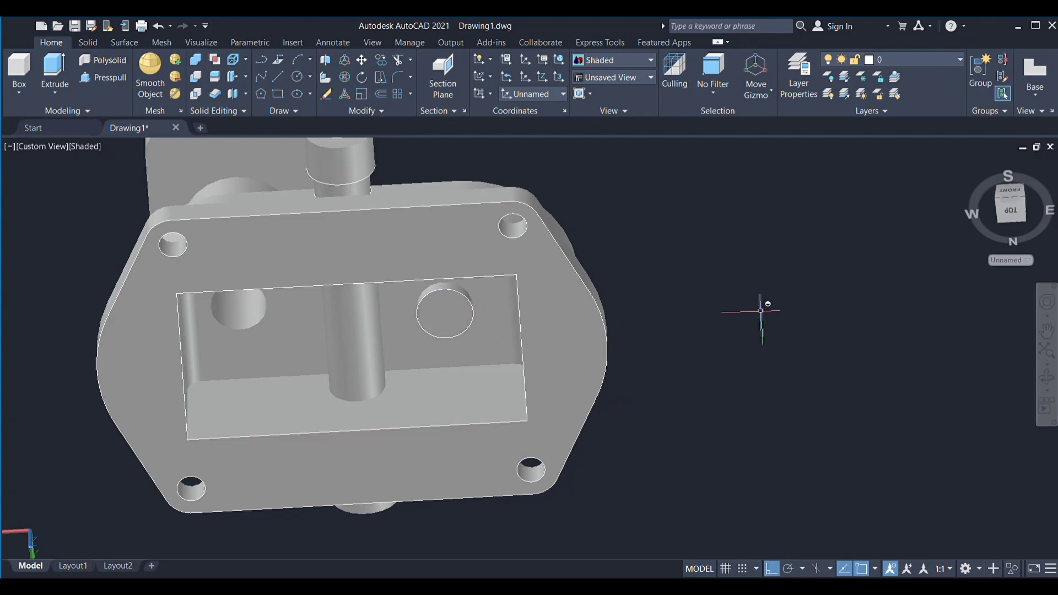
{"action": "left_click", "coordinate": [467, 298], "text": "ctrl"}
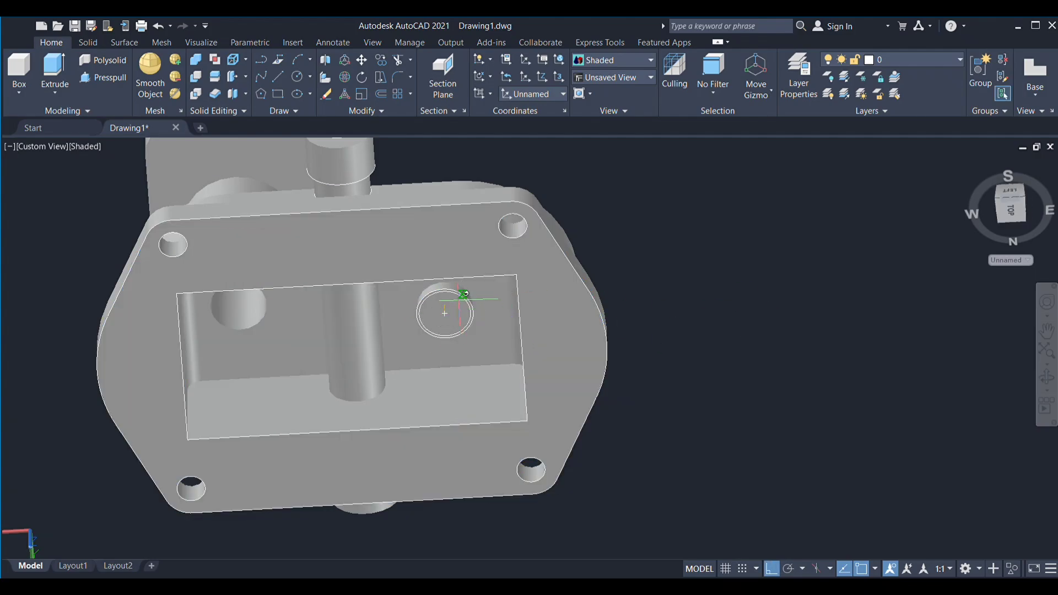
{"action": "key", "text": "Escape"}
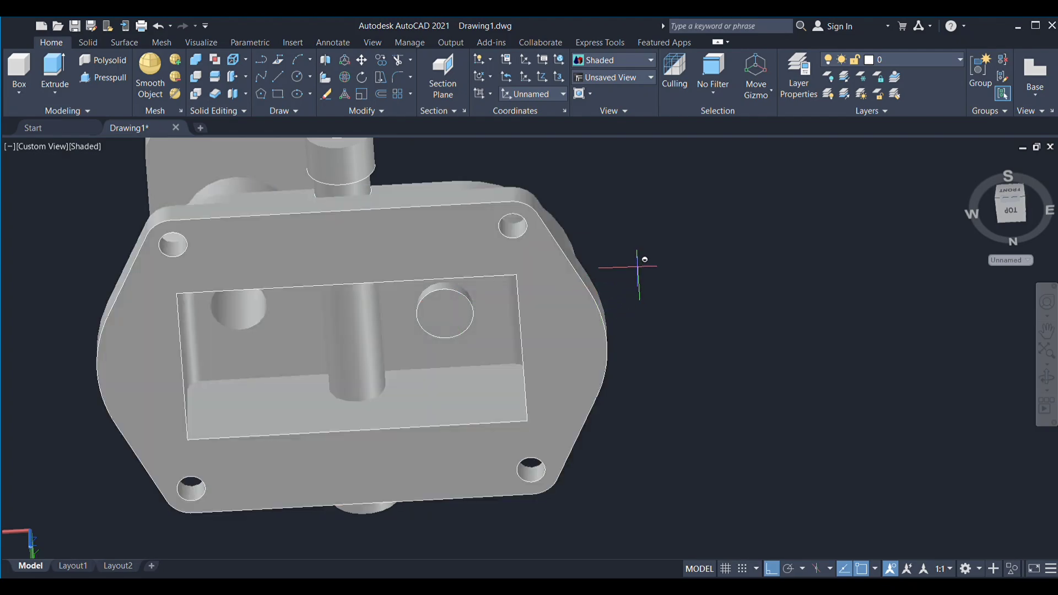
{"action": "left_click", "coordinate": [465, 306], "text": "ctrl"}
{"action": "key", "text": "Escape"}
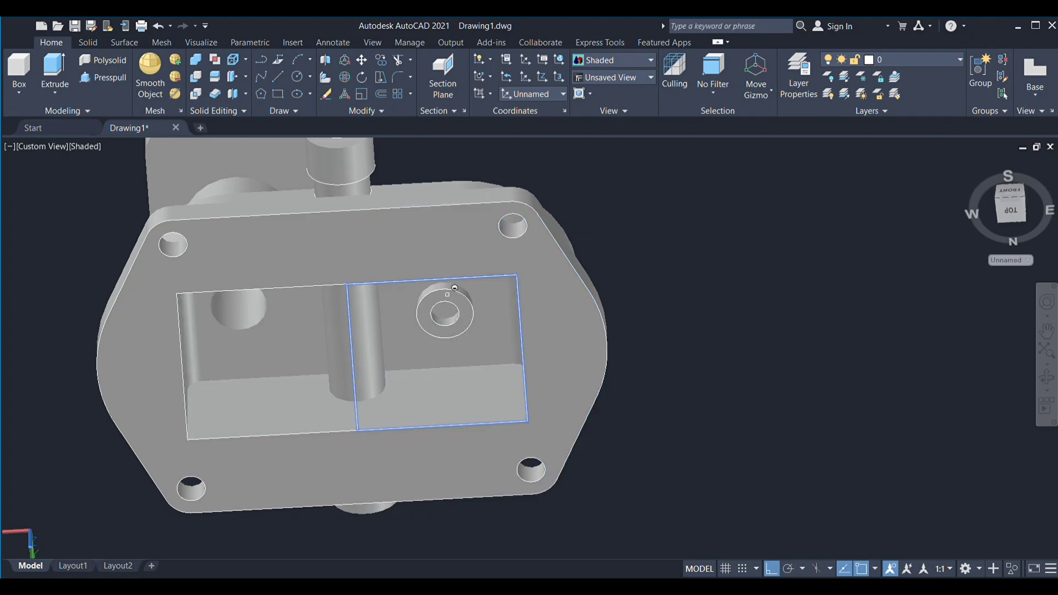
Remove the raised ring face and press-pull the inner circle into a through hole
{"action": "scroll", "coordinate": [435, 304], "scroll_direction": "up", "scroll_amount": 6}
{"action": "left_click", "coordinate": [432, 244]}
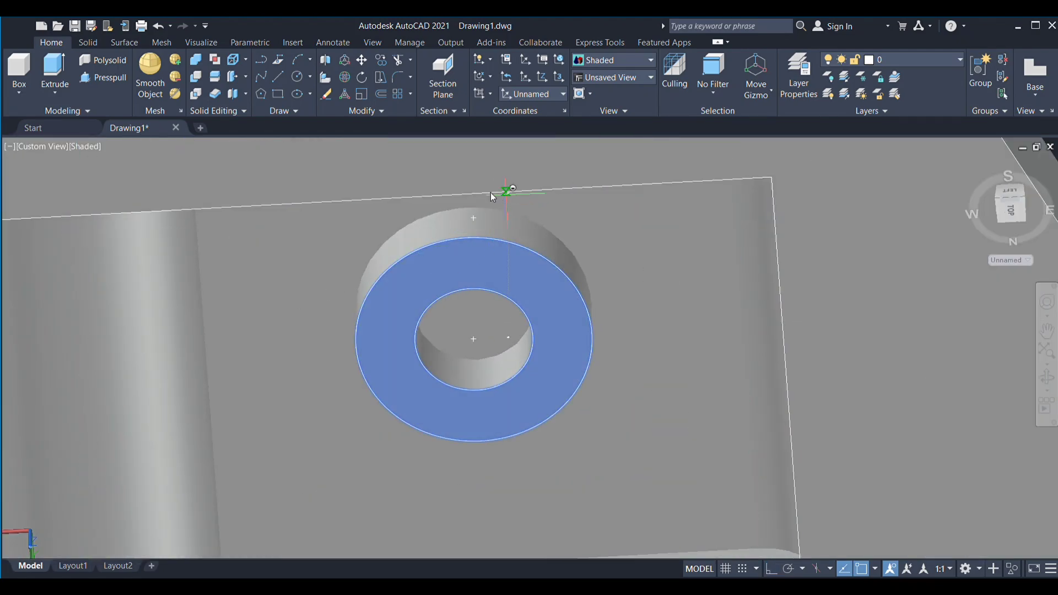
{"action": "key", "text": "Delete"}
{"action": "left_click", "coordinate": [457, 331]}
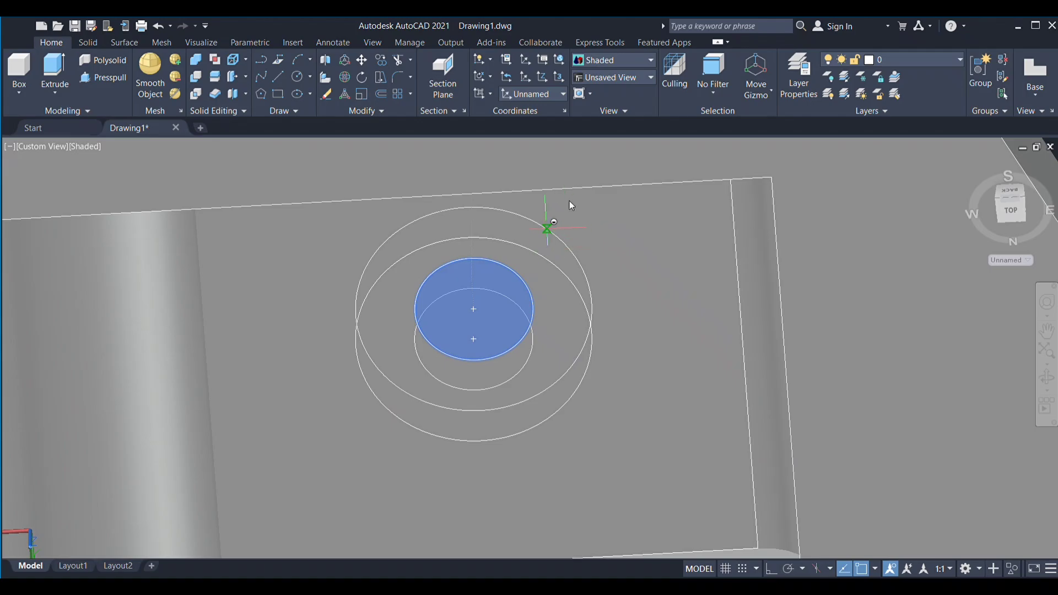
{"action": "left_click", "coordinate": [524, 416]}
Press-pull the ring between the two circles down to form the counterbore recess
{"action": "scroll", "coordinate": [524, 416], "scroll_direction": "down", "scroll_amount": 10}
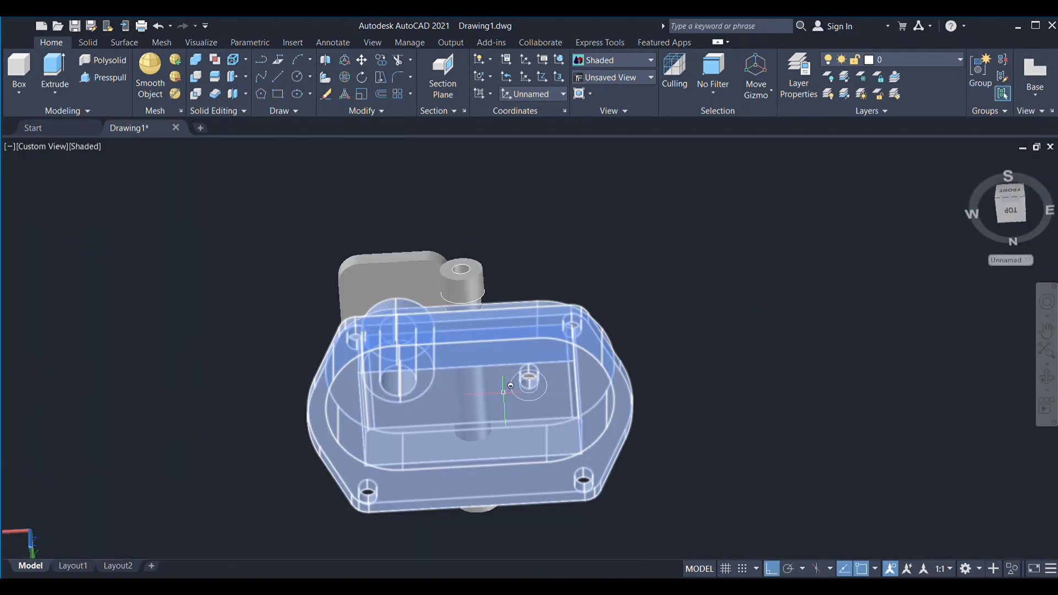
{"action": "scroll", "coordinate": [518, 379], "scroll_direction": "up", "scroll_amount": 3}
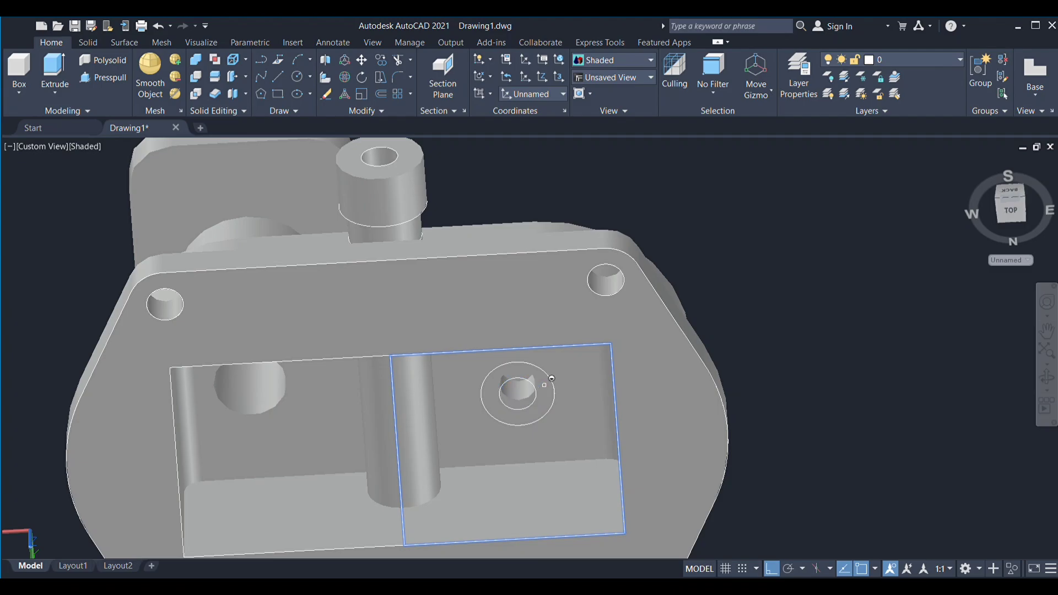
{"action": "left_click", "coordinate": [549, 375]}
{"action": "key", "text": "F8"}
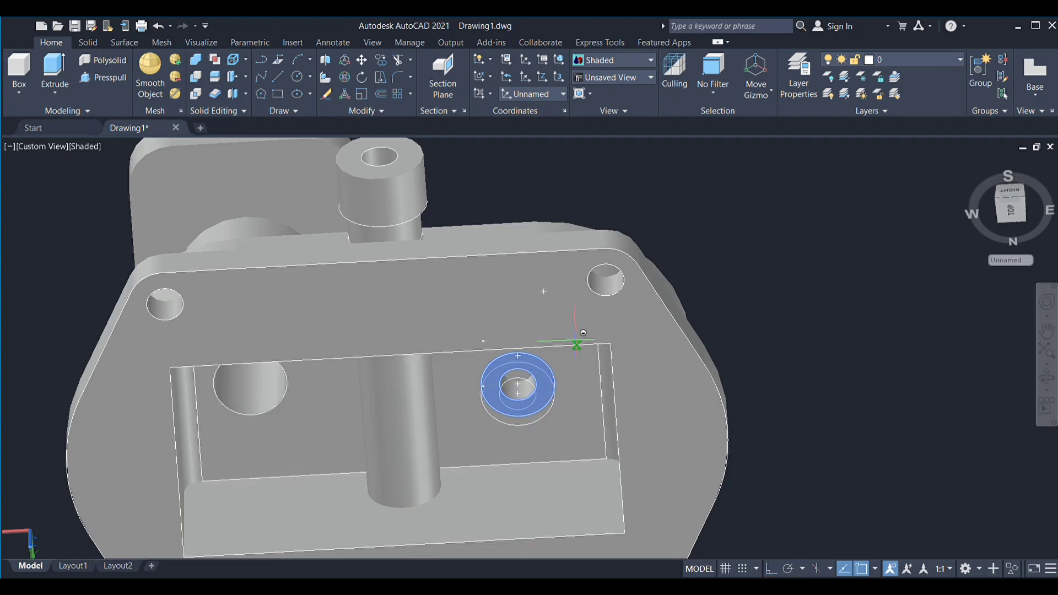
{"action": "left_click", "coordinate": [574, 345]}
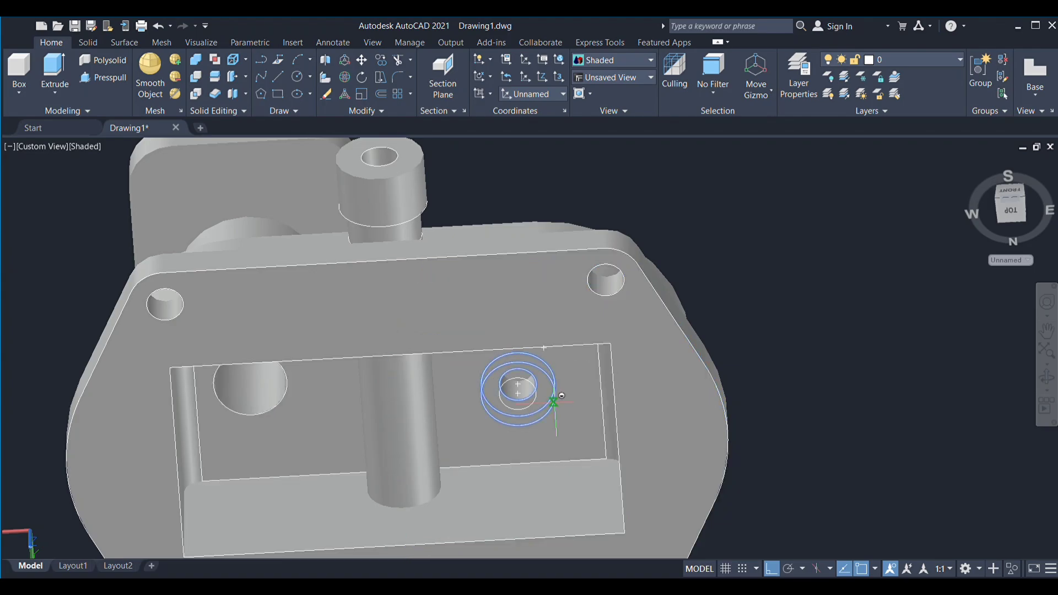
{"action": "key", "text": "F8"}
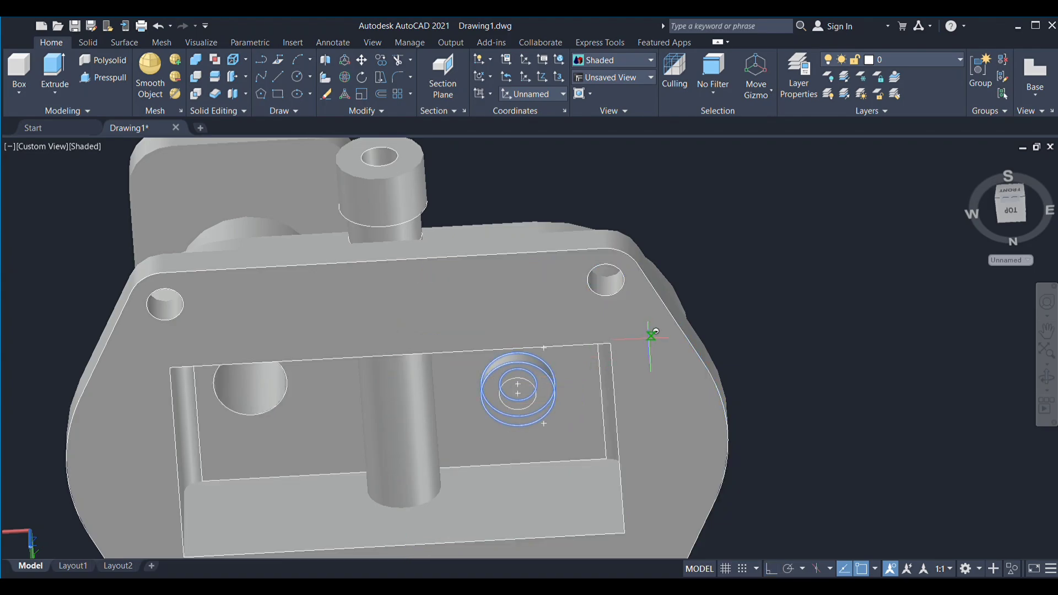
{"action": "key", "text": "F8"}
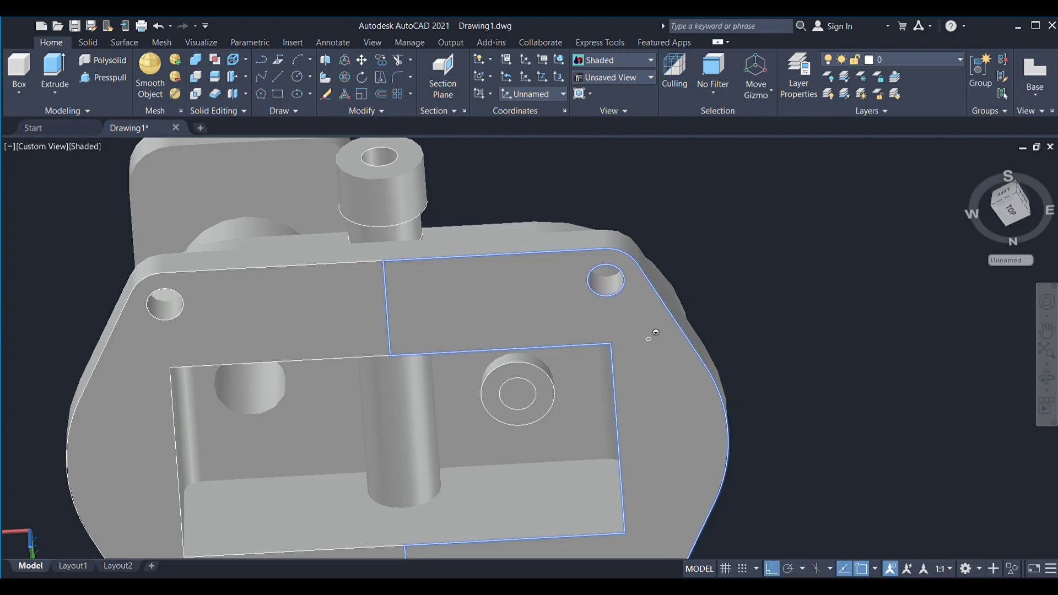
{"action": "left_click", "coordinate": [554, 412]}
{"action": "scroll", "coordinate": [870, 246], "scroll_direction": "down", "scroll_amount": 5}
{"action": "mouse_move", "coordinate": [869, 247]}
{"action": "middle_mouse_down", "text": "shift"}
{"action": "mouse_move", "coordinate": [867, 295]}
{"action": "mouse_move", "coordinate": [825, 316]}
{"action": "mouse_move", "coordinate": [801, 302]}
{"action": "middle_mouse_up", "text": "shift"}
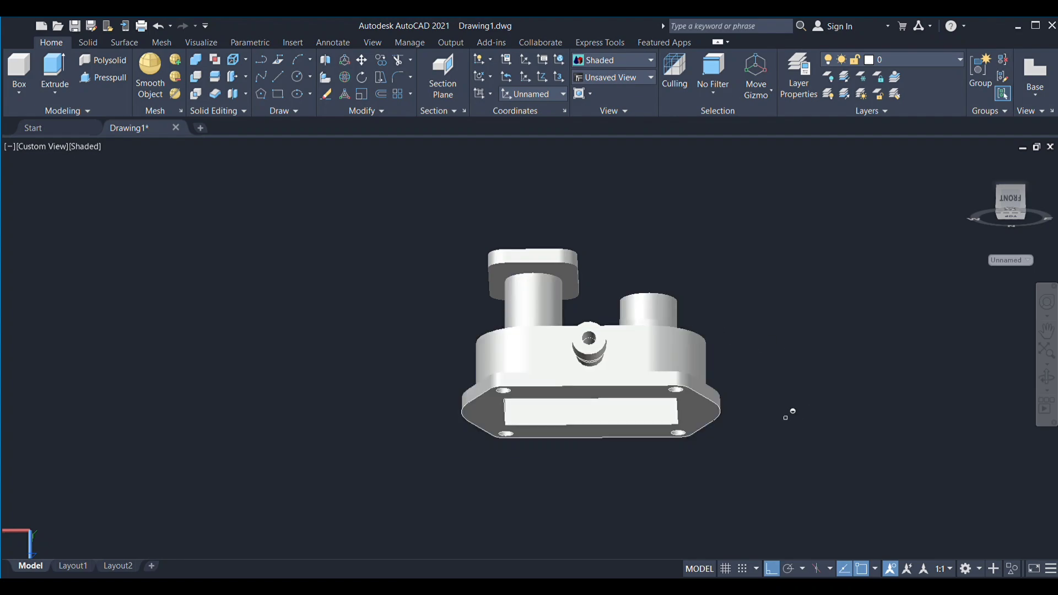
{"action": "mouse_move", "coordinate": [791, 413]}
{"action": "middle_mouse_down", "text": "shift"}
{"action": "mouse_move", "coordinate": [744, 461]}
{"action": "mouse_move", "coordinate": [617, 355]}
{"action": "middle_mouse_up", "text": "shift"}
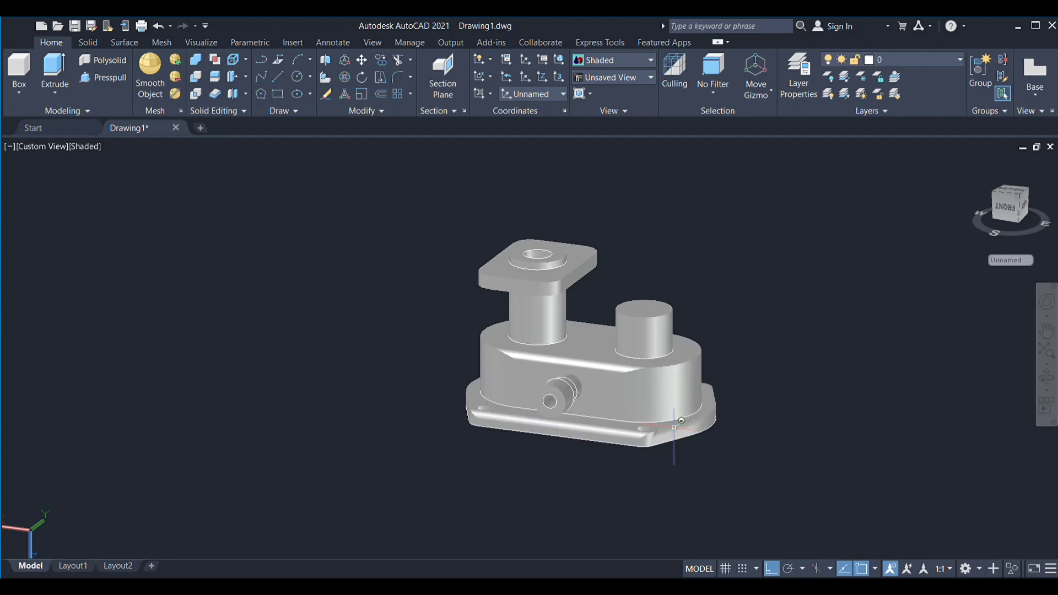
{"action": "middle_click_drag", "start_coordinate": [736, 408], "coordinate": [597, 496], "text": "shift"}
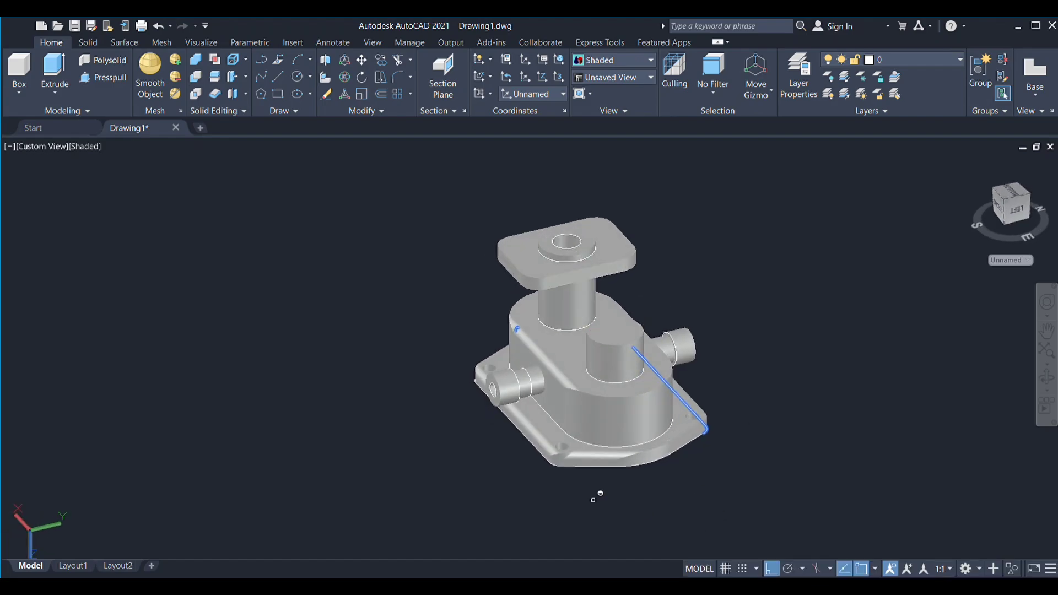
{"action": "left_click", "coordinate": [567, 451]}
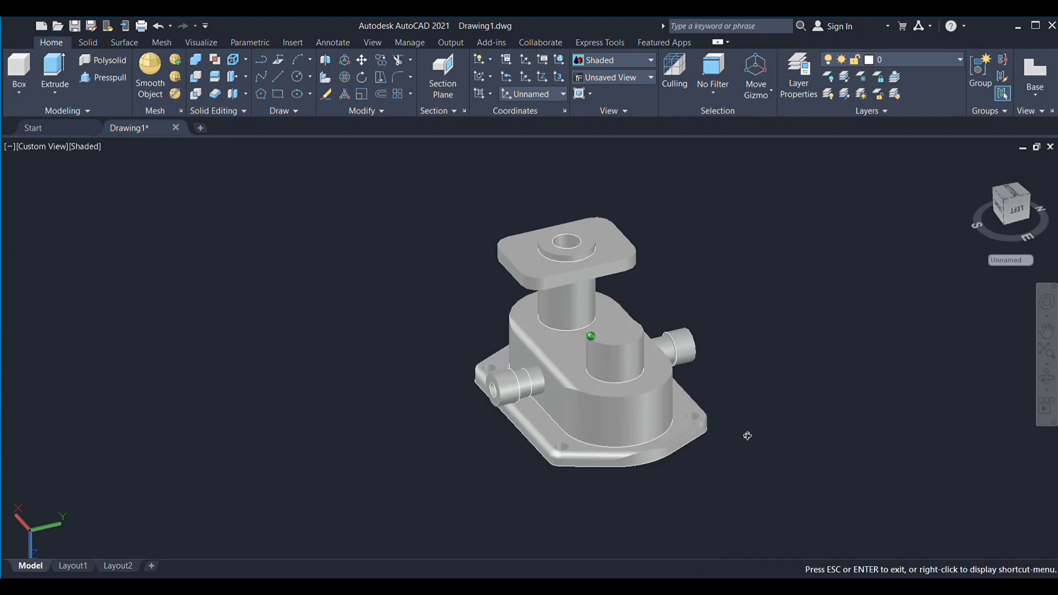
{"action": "middle_click_drag", "start_coordinate": [749, 434], "coordinate": [668, 465], "text": "shift"}
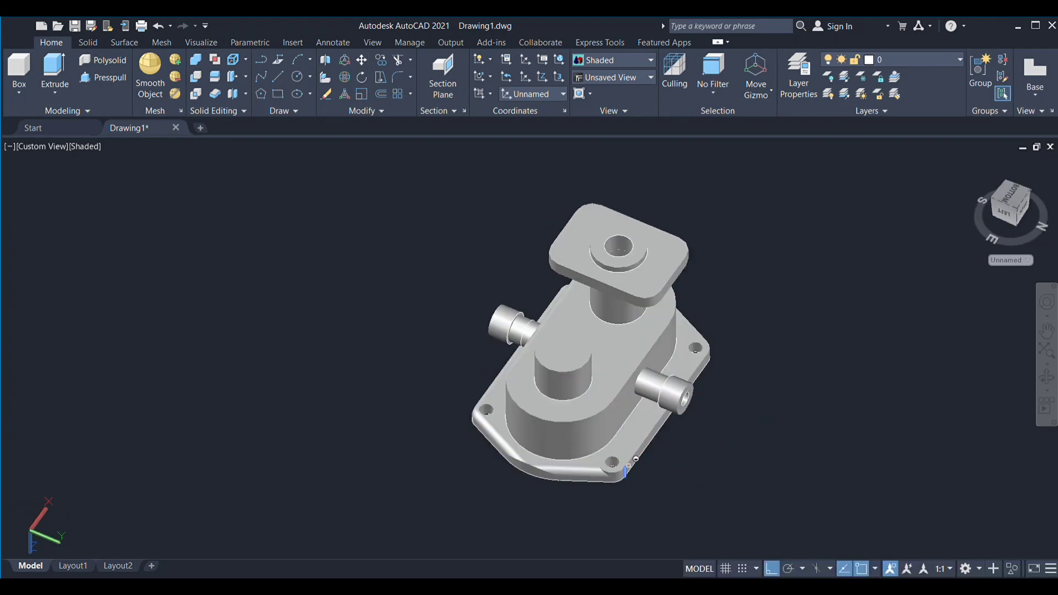
{"action": "left_click", "coordinate": [487, 415]}
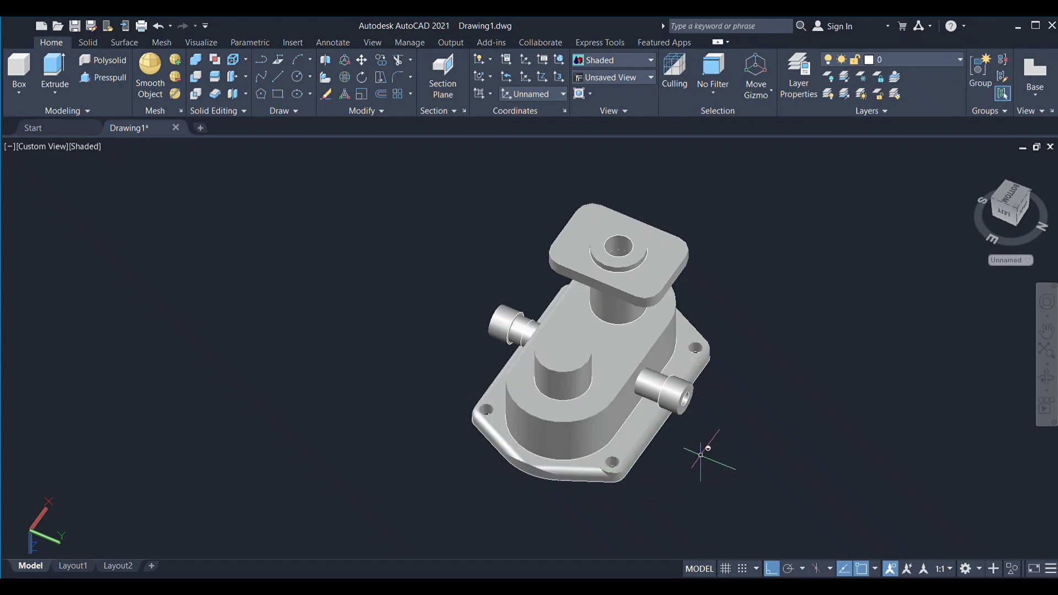
{"action": "middle_click_drag", "start_coordinate": [699, 455], "coordinate": [573, 437], "text": "shift"}
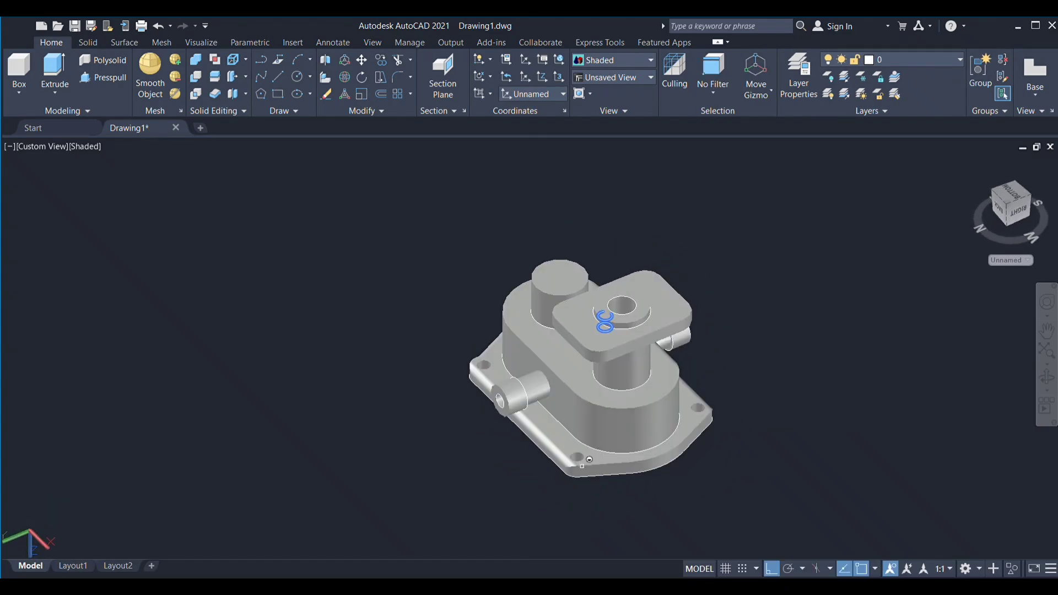
{"action": "key", "text": "ctrl+space"}
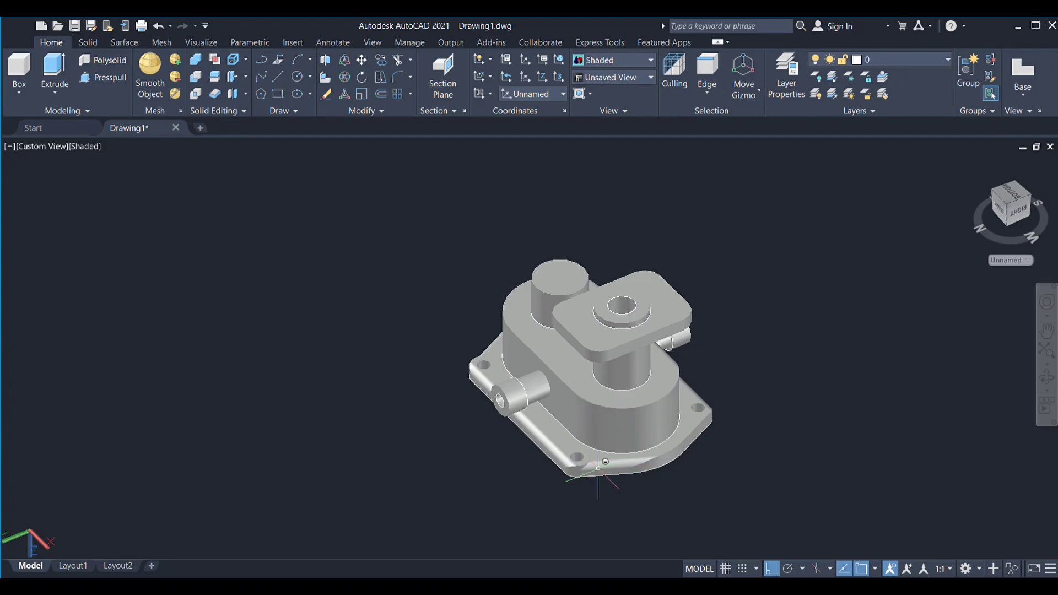
{"action": "left_click", "coordinate": [605, 462]}
{"action": "key", "text": "ctrl+space"}
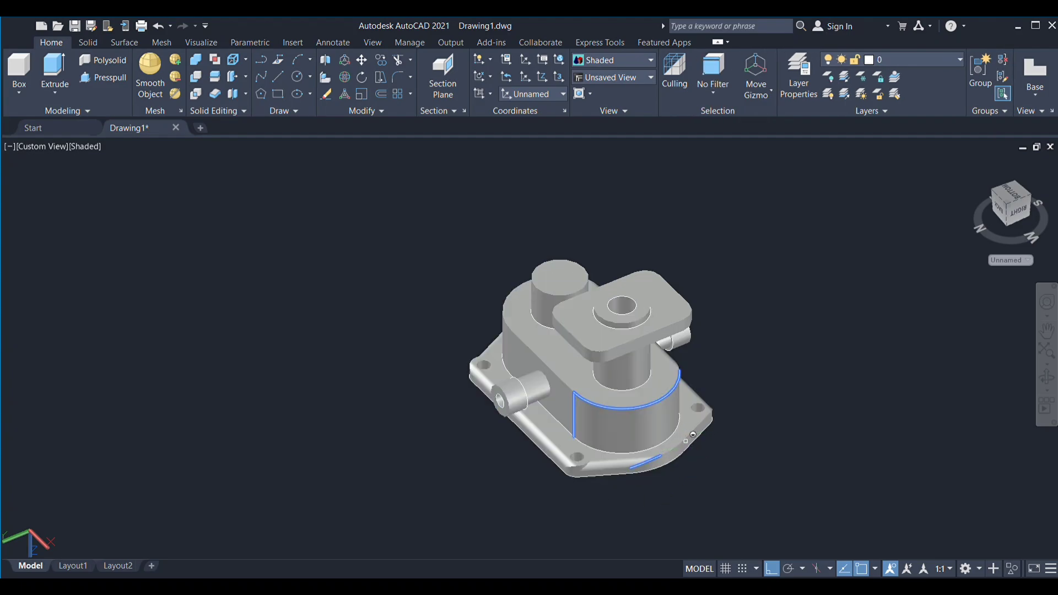
{"action": "middle_click_drag", "start_coordinate": [774, 413], "coordinate": [698, 439], "text": "shift"}
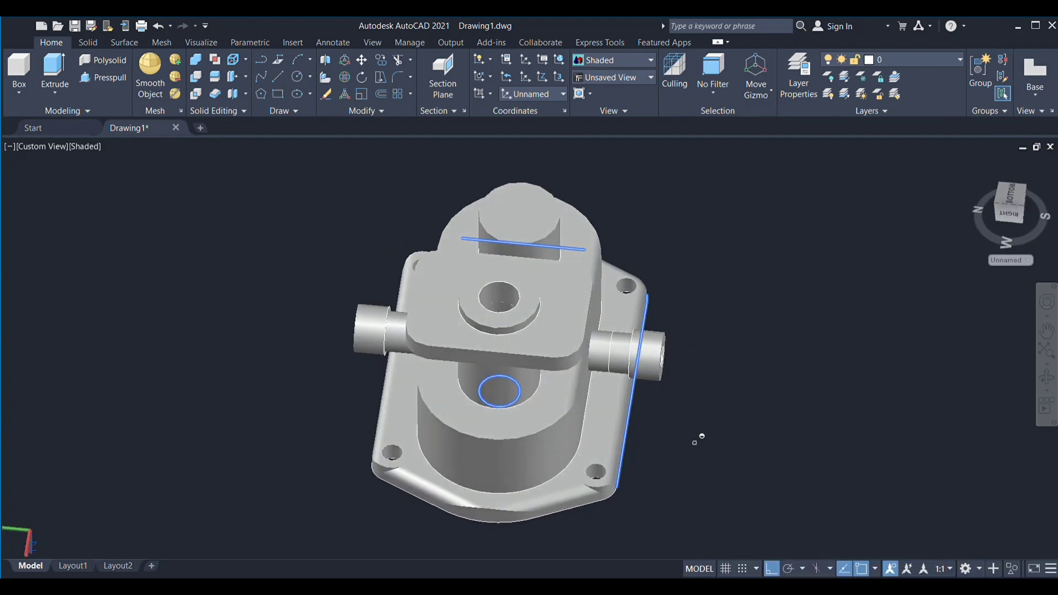
{"action": "key", "text": "ctrl+space"}
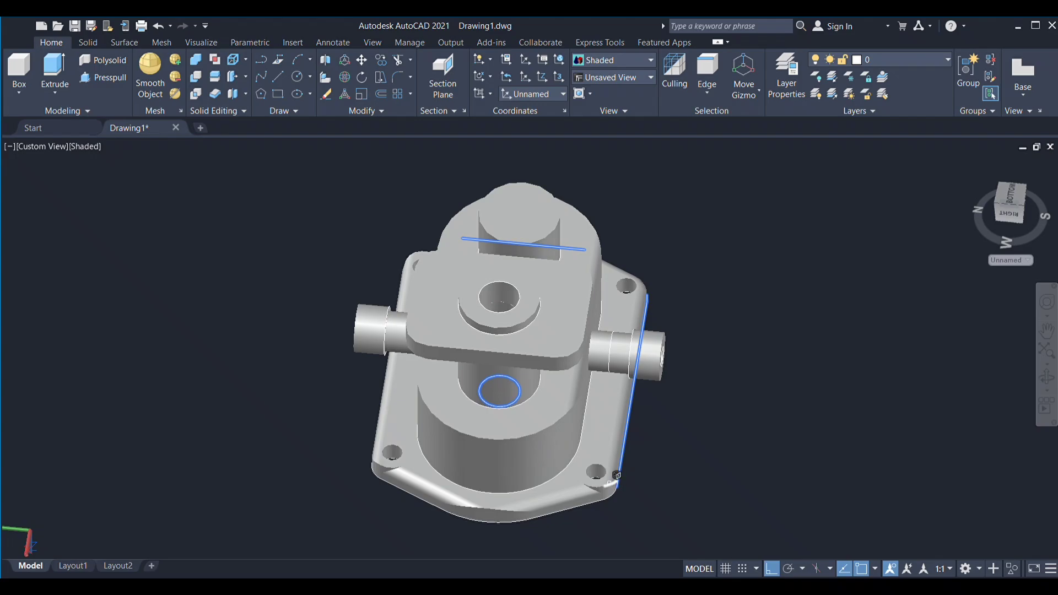
{"action": "mouse_move", "coordinate": [631, 478]}
{"action": "middle_mouse_down", "text": "shift"}
{"action": "mouse_move", "coordinate": [664, 442]}
{"action": "mouse_move", "coordinate": [665, 426]}
{"action": "middle_mouse_up", "text": "shift"}
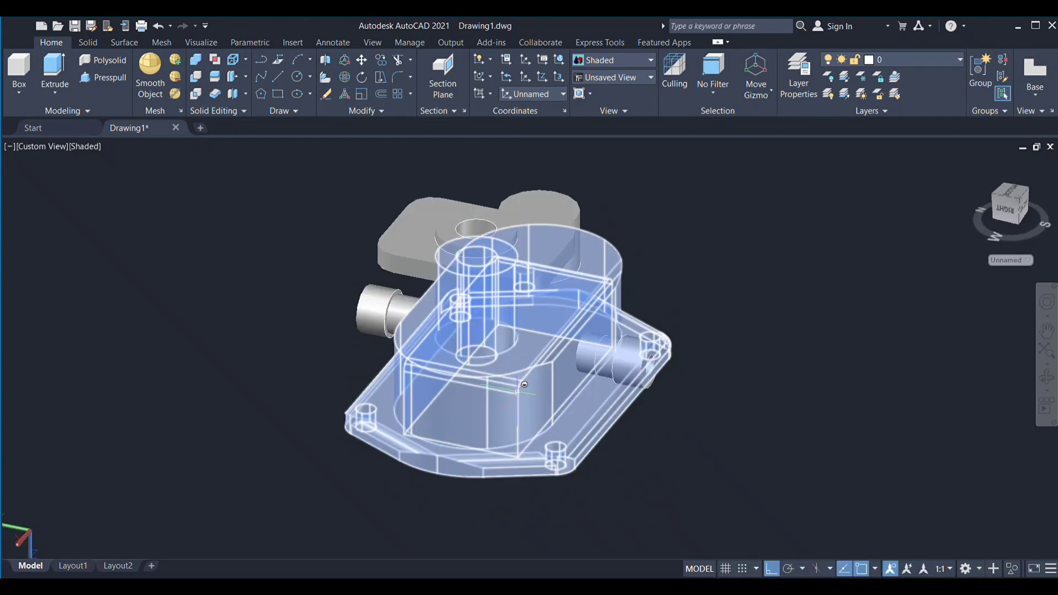
{"action": "middle_click_drag", "start_coordinate": [497, 368], "coordinate": [575, 332], "text": "shift"}
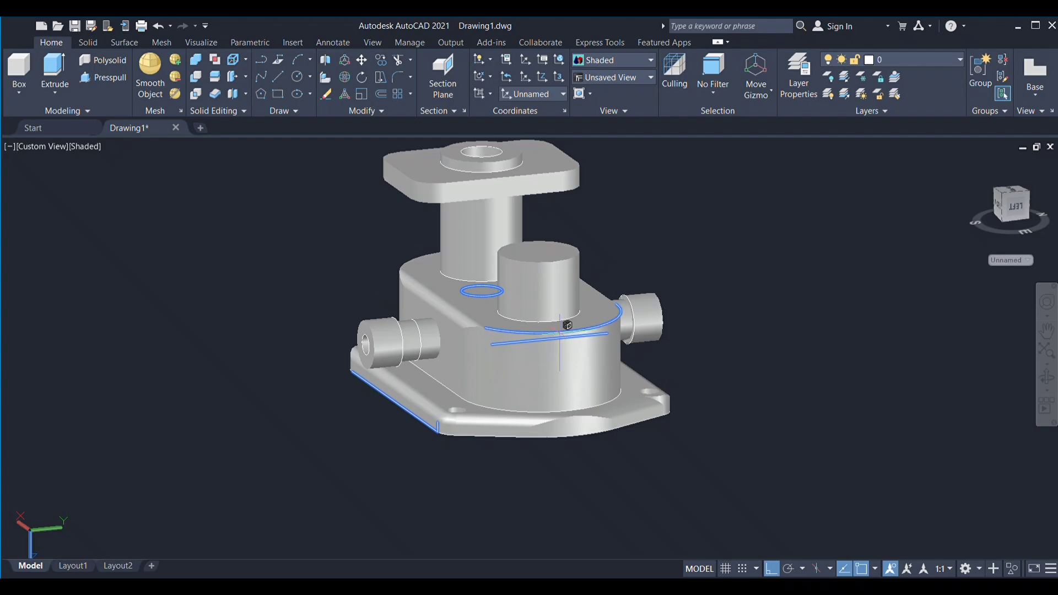
{"action": "left_click", "coordinate": [556, 262]}
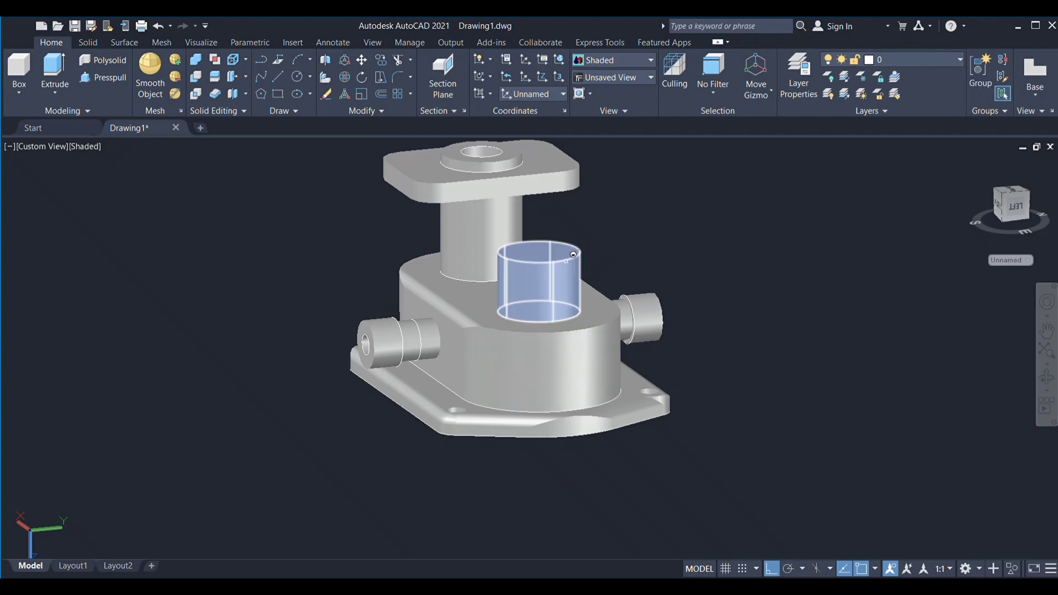
{"action": "key", "text": "Escape"}
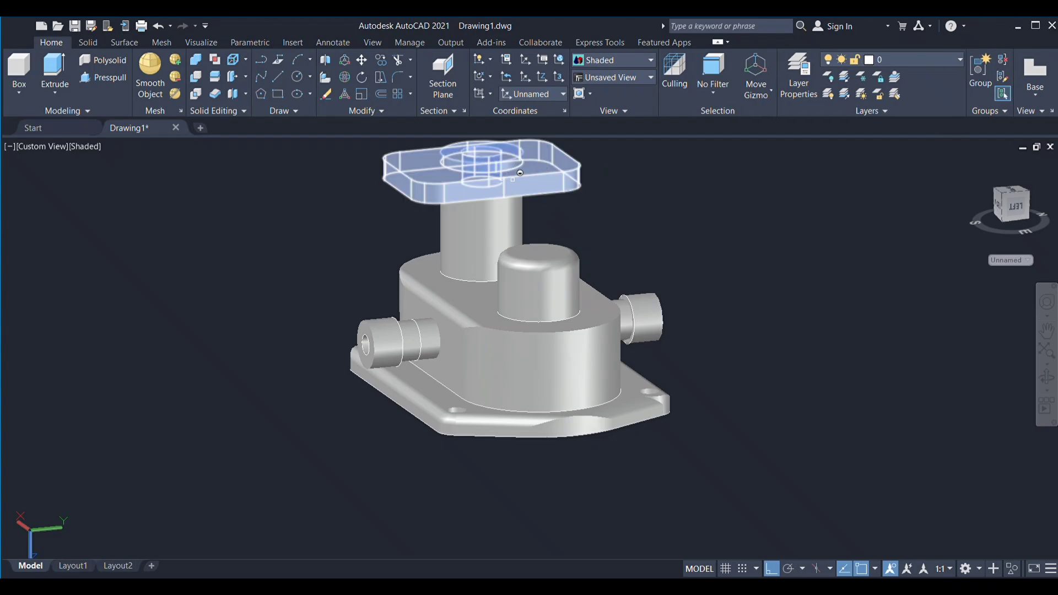
{"action": "scroll", "coordinate": [737, 198], "scroll_direction": "down", "scroll_amount": 4}
{"action": "scroll", "coordinate": [745, 208], "scroll_direction": "up", "scroll_amount": 1}
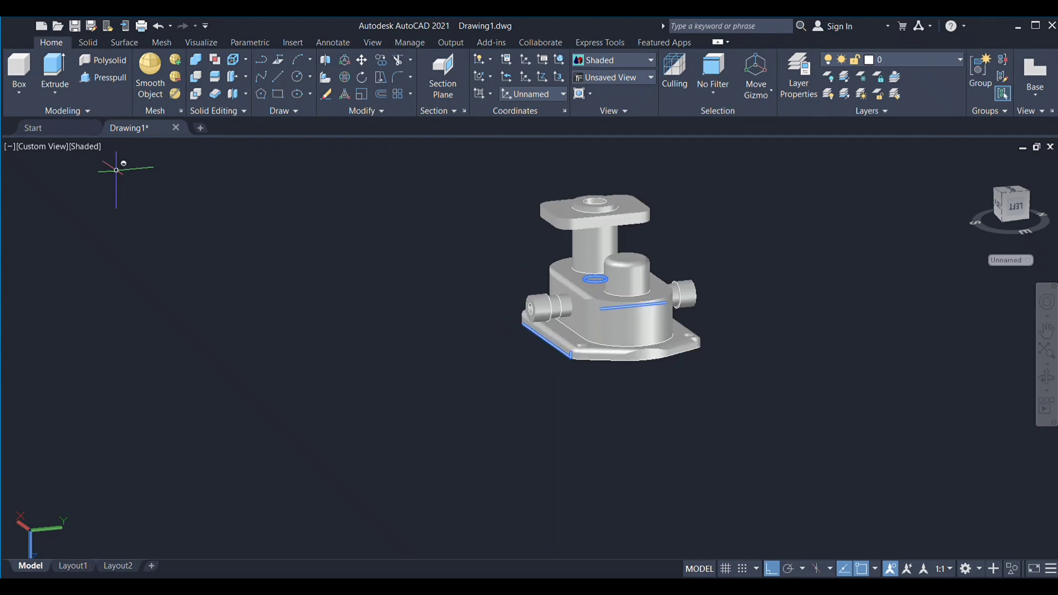
Switch the viewport to the X-Ray visual style and orbit the see-through housing
{"action": "left_click", "coordinate": [91, 147]}
{"action": "left_click", "coordinate": [140, 310]}
{"action": "mouse_move", "coordinate": [786, 295]}
{"action": "middle_mouse_down", "text": "shift"}
{"action": "mouse_move", "coordinate": [497, 280]}
{"action": "mouse_move", "coordinate": [721, 350]}
{"action": "middle_mouse_up", "text": "shift"}
{"action": "scroll", "coordinate": [789, 271], "scroll_direction": "up", "scroll_amount": 2}
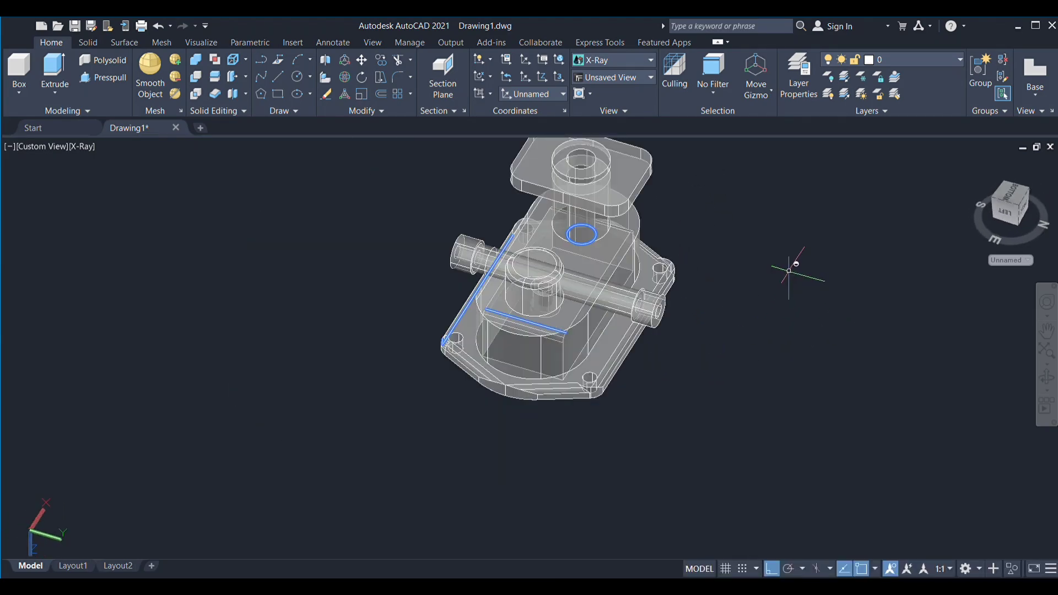
{"action": "mouse_move", "coordinate": [790, 270]}
{"action": "middle_mouse_down", "text": "shift"}
{"action": "mouse_move", "coordinate": [685, 330]}
{"action": "mouse_move", "coordinate": [307, 282]}
{"action": "middle_mouse_up", "text": "shift"}
{"action": "scroll", "coordinate": [689, 314], "scroll_direction": "up", "scroll_amount": 3}
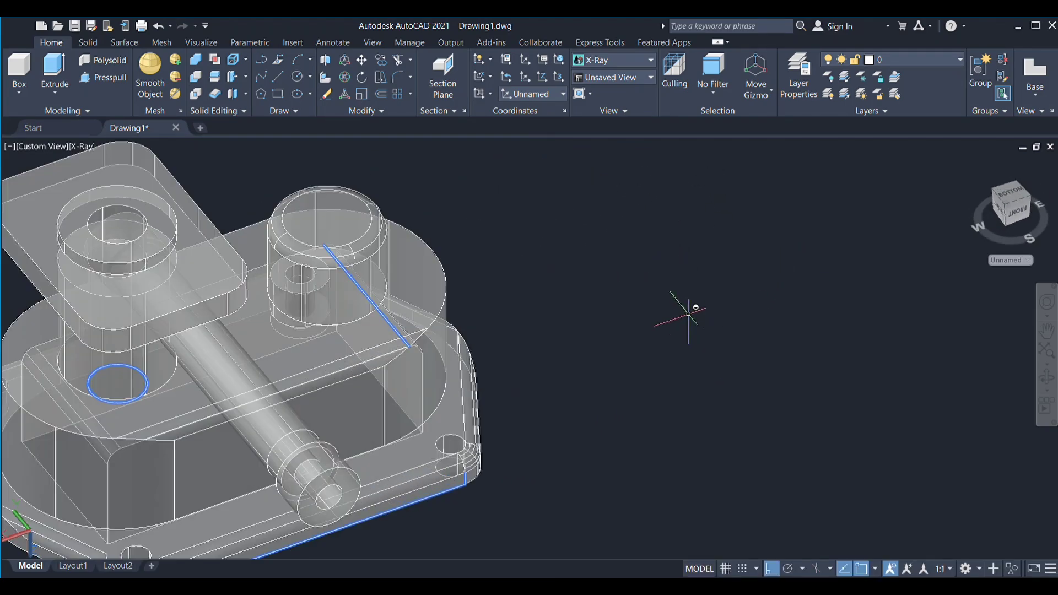
{"action": "scroll", "coordinate": [688, 314], "scroll_direction": "down", "scroll_amount": 3}
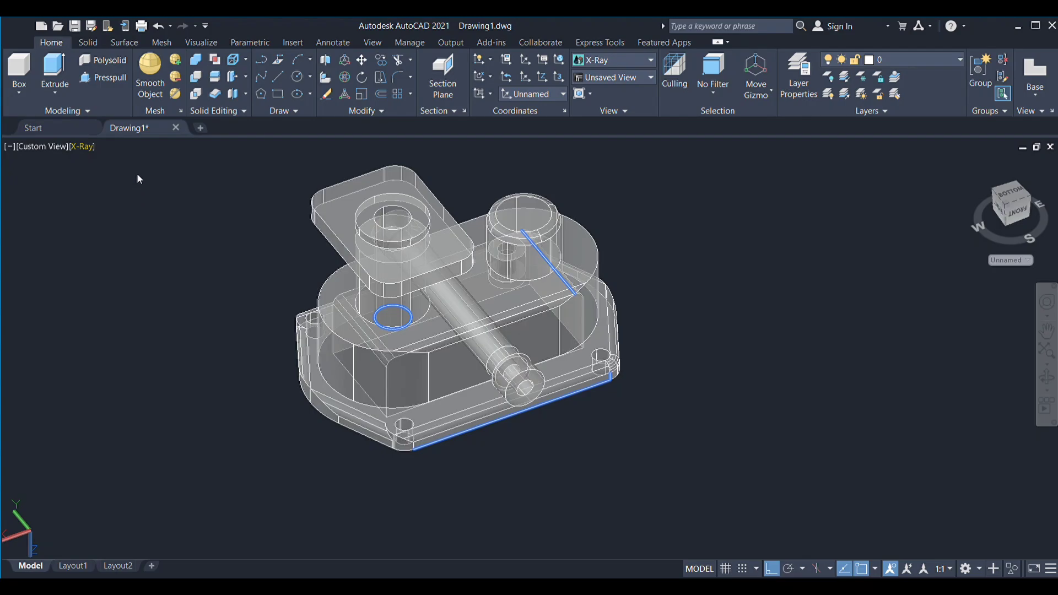